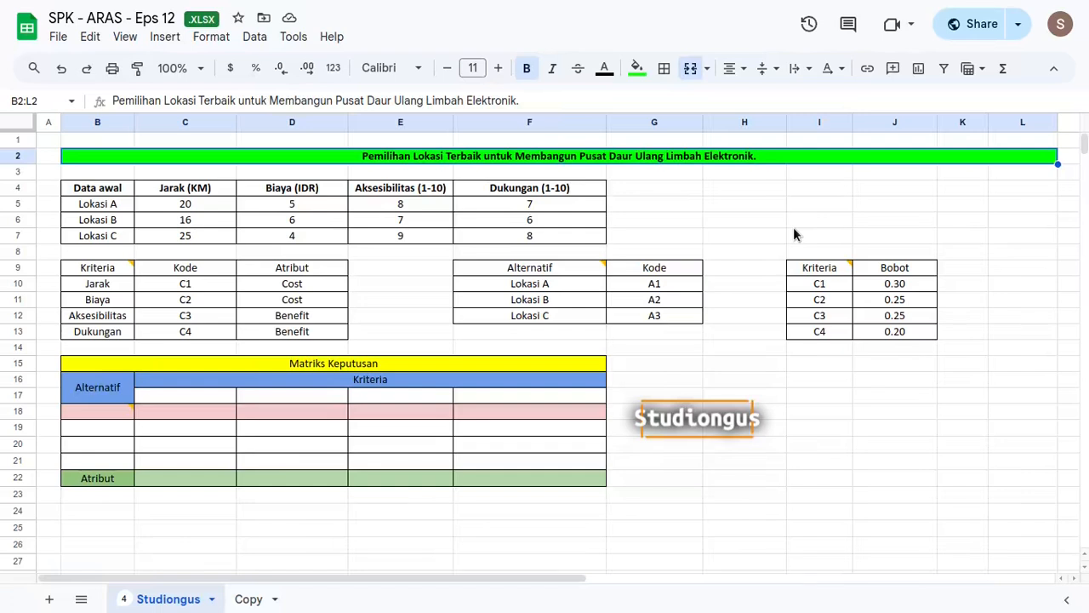
Examine the initial data table in B4:F7, including its locations, criteria headings and values.
left_click_drag(102, 189, 523, 238)
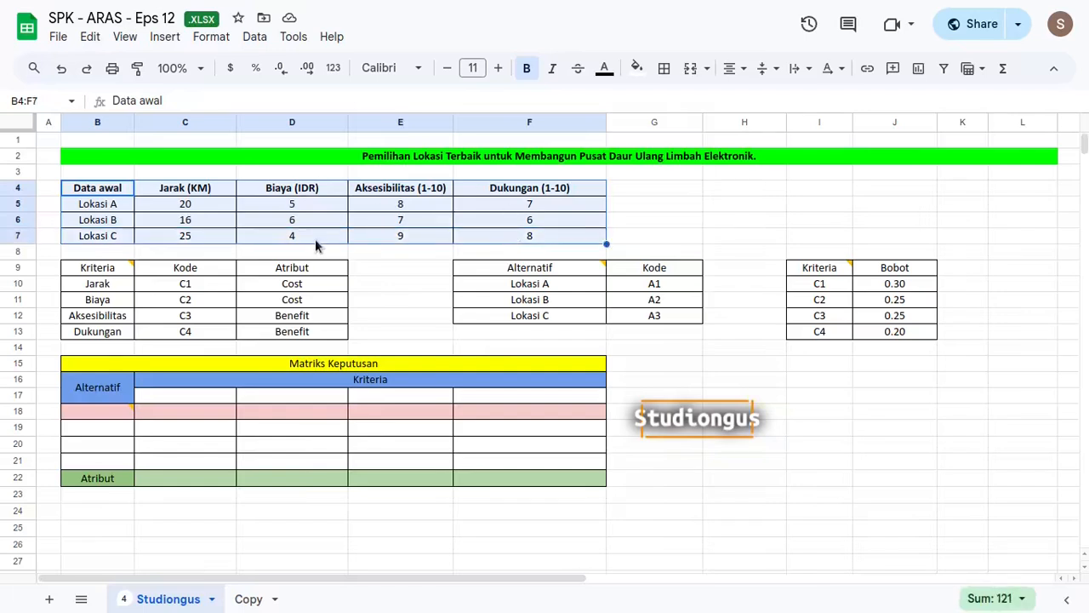
left_click_drag(106, 208, 109, 239)
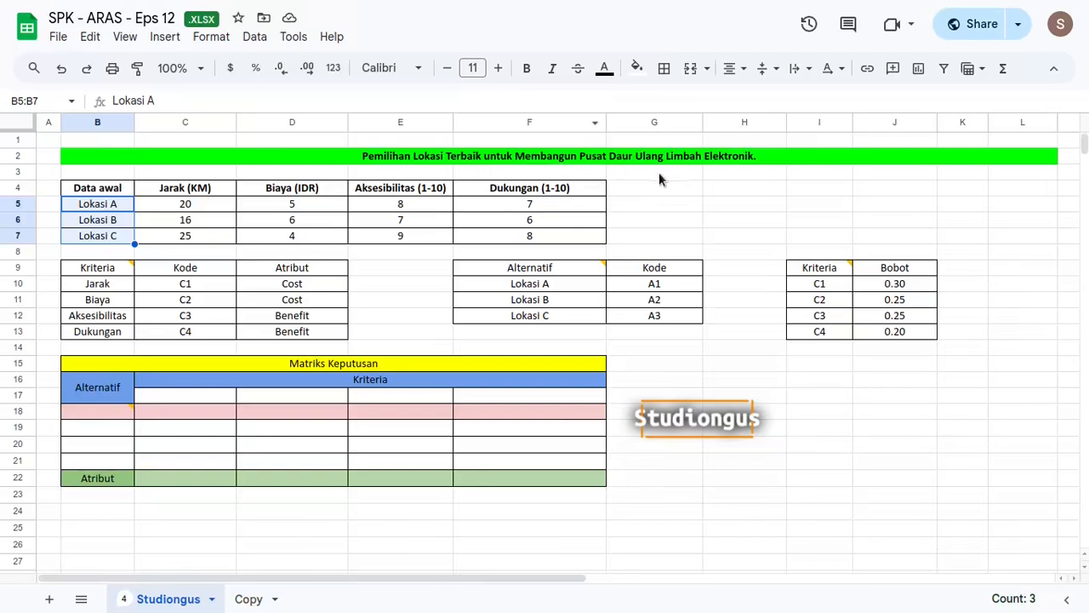
left_click_drag(171, 189, 499, 190)
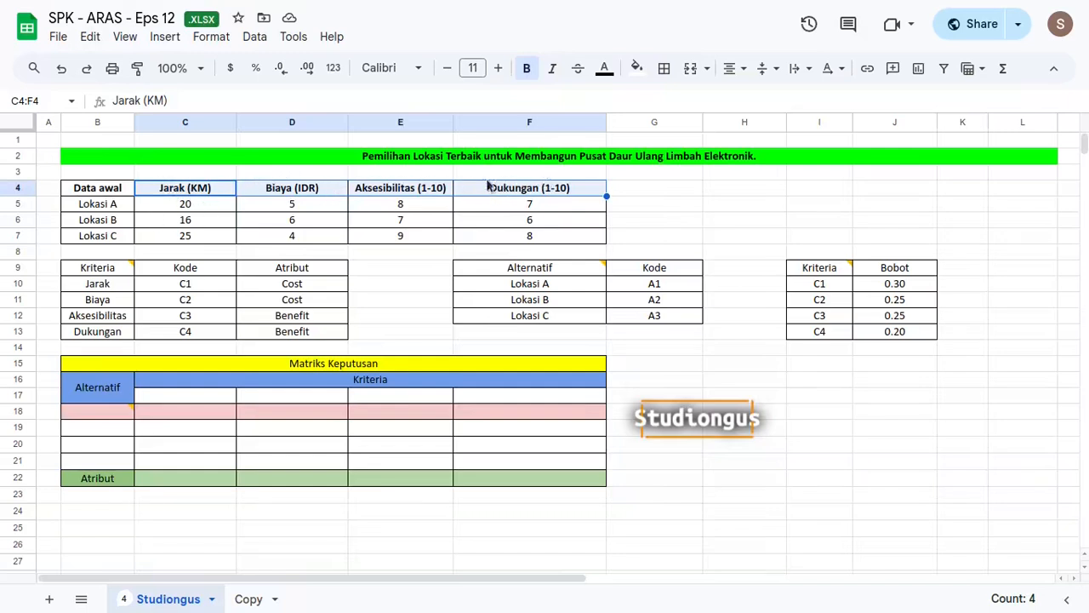
left_click_drag(162, 204, 503, 236)
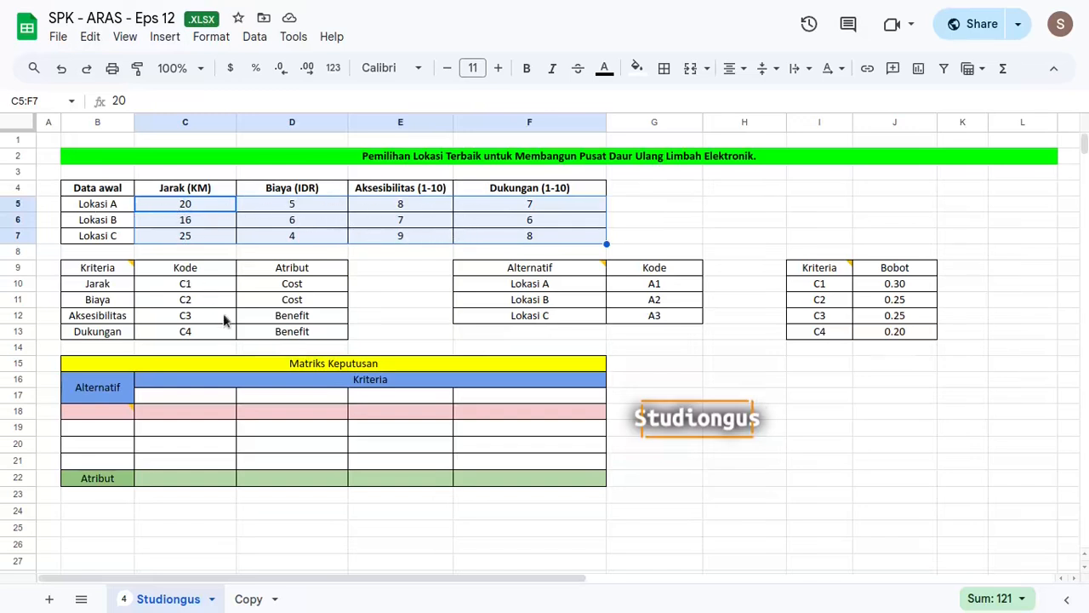
Review the criteria names and their codes in B10:C13, comparing them with the alternatives in F10:F12.
left_click_drag(102, 287, 109, 303)
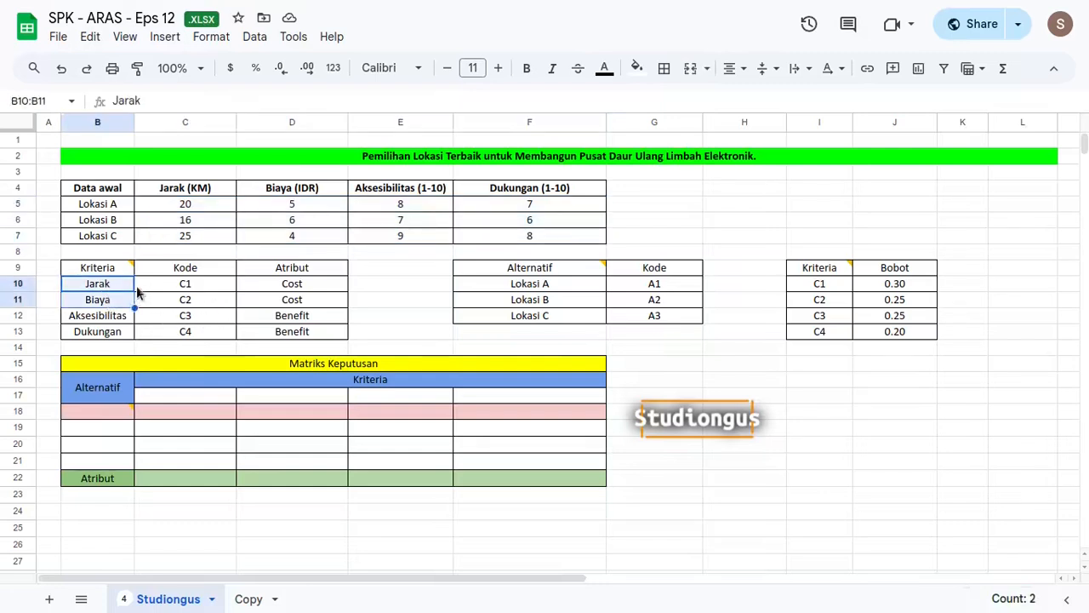
left_click_drag(194, 271, 309, 345)
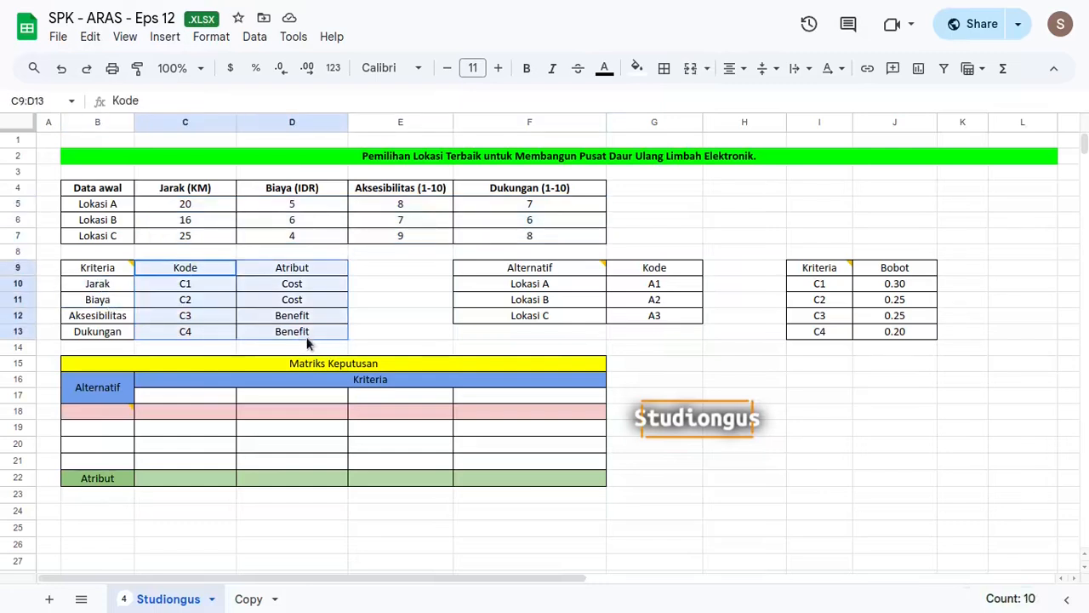
left_click(170, 286)
mouse_move(115, 280)
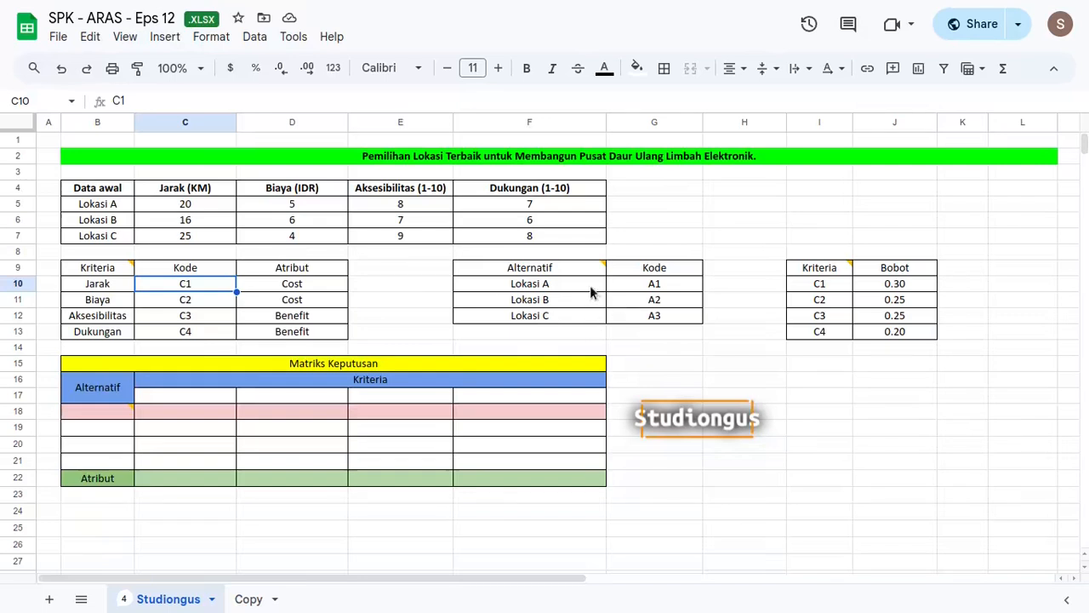
left_click_drag(590, 285, 587, 316)
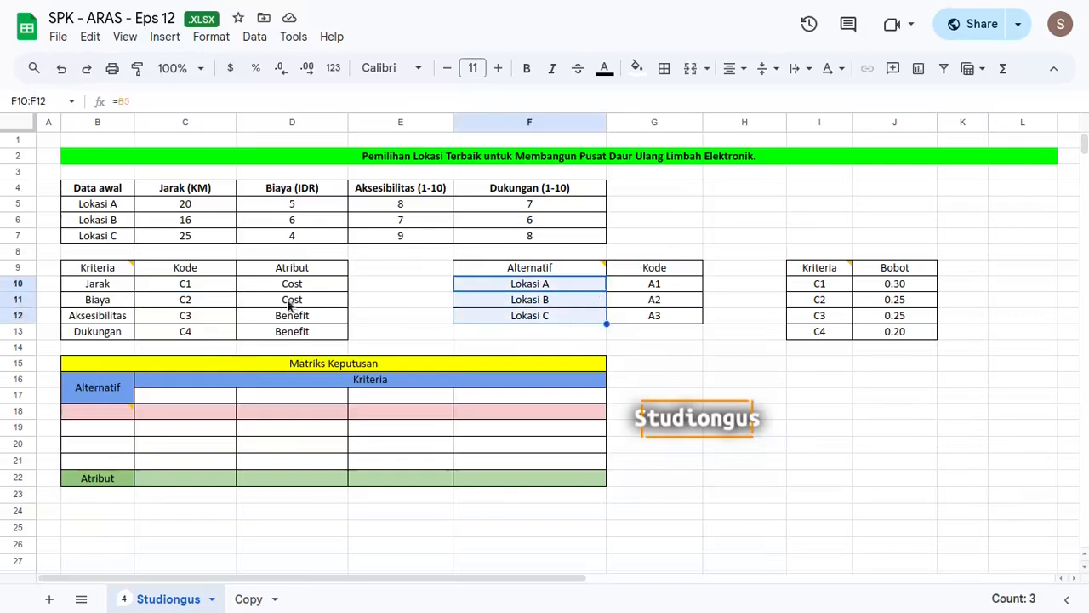
left_click_drag(114, 287, 117, 333)
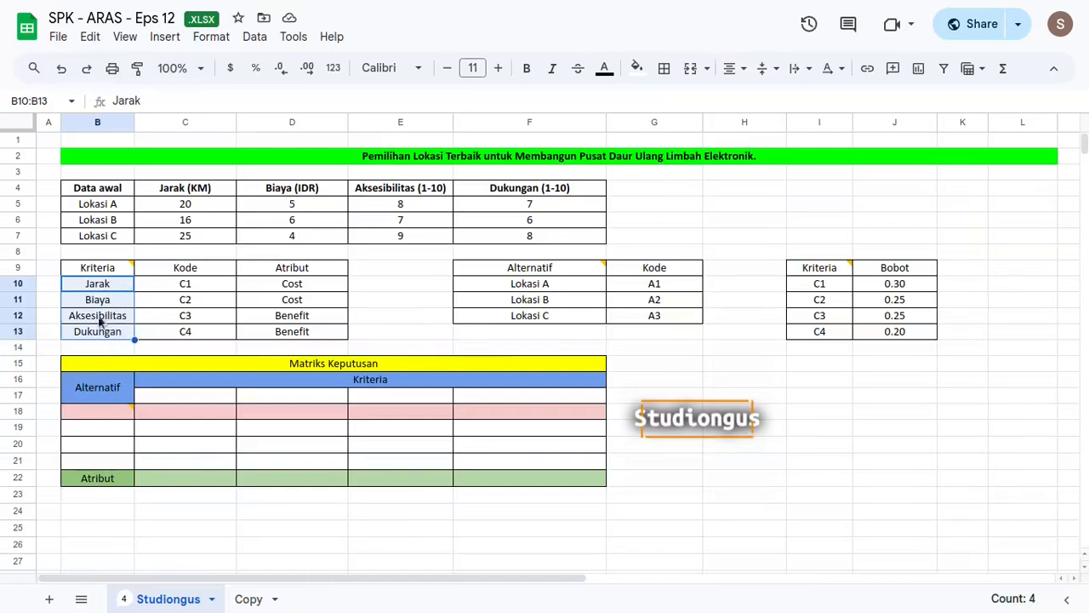
left_click(205, 320)
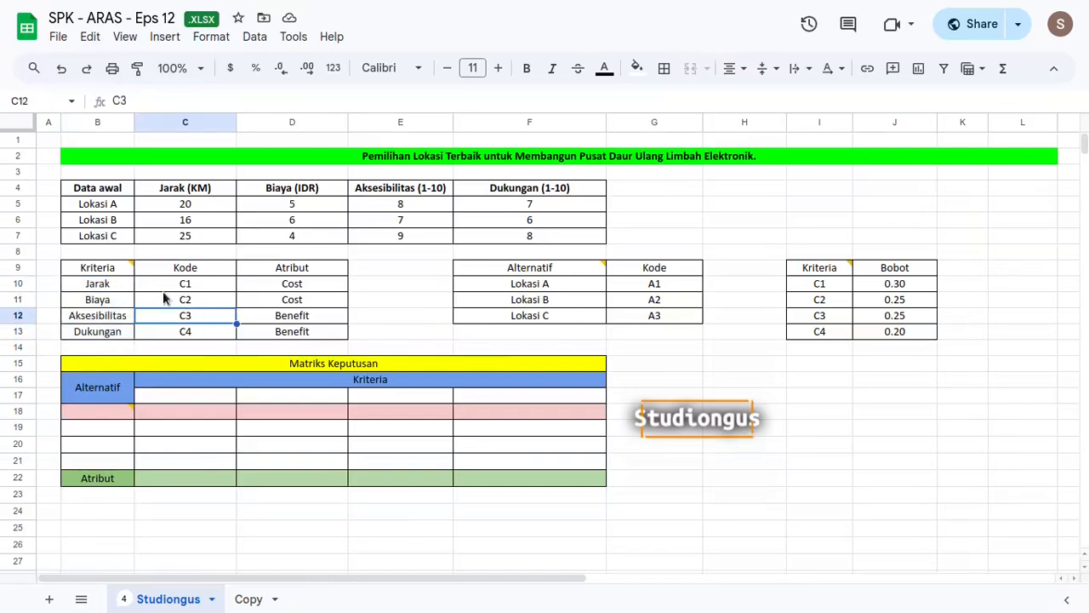
left_click_drag(198, 291, 200, 334)
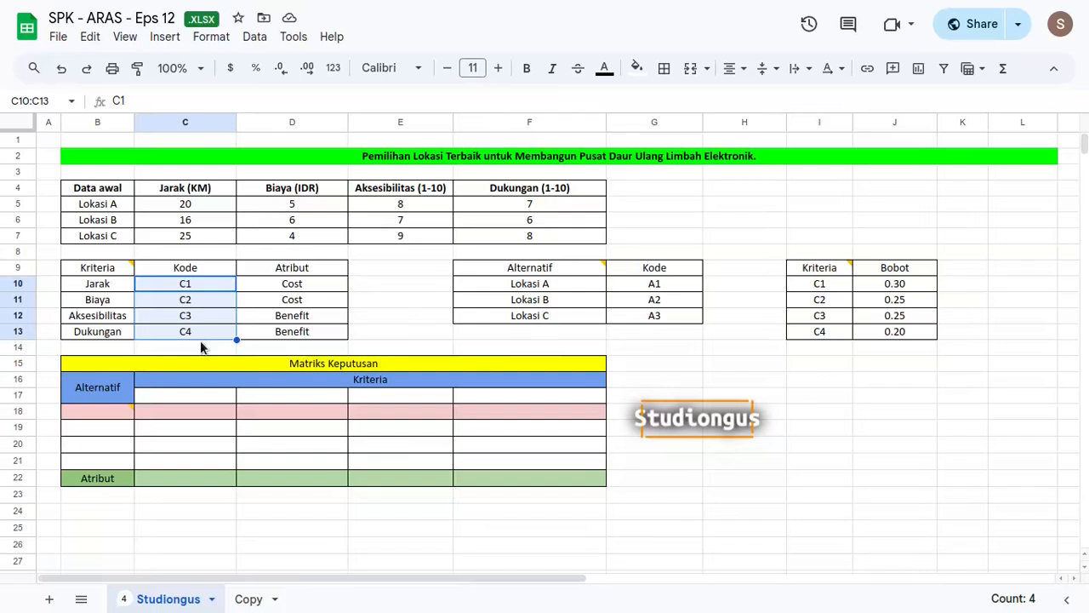
Examine the Atribut column in D9:D13 for the cost or benefit type of each criterion.
key("Right")
key("Up")
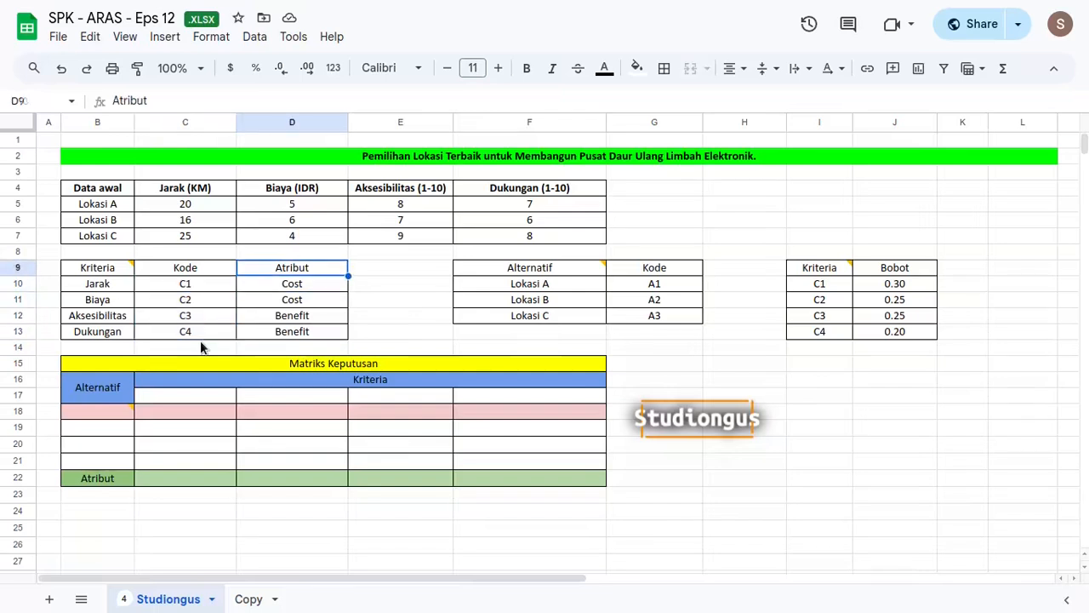
key("shift+Down")
key("shift+Down")
key("shift+Down")
key("shift+Down")
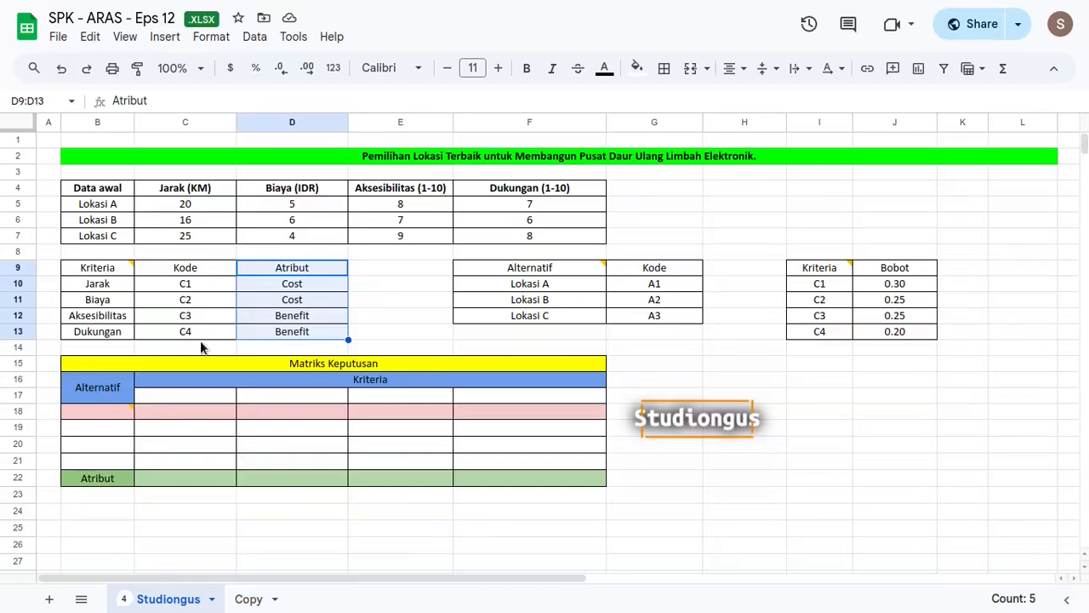
key("Down")
key("Down")
key("Down")
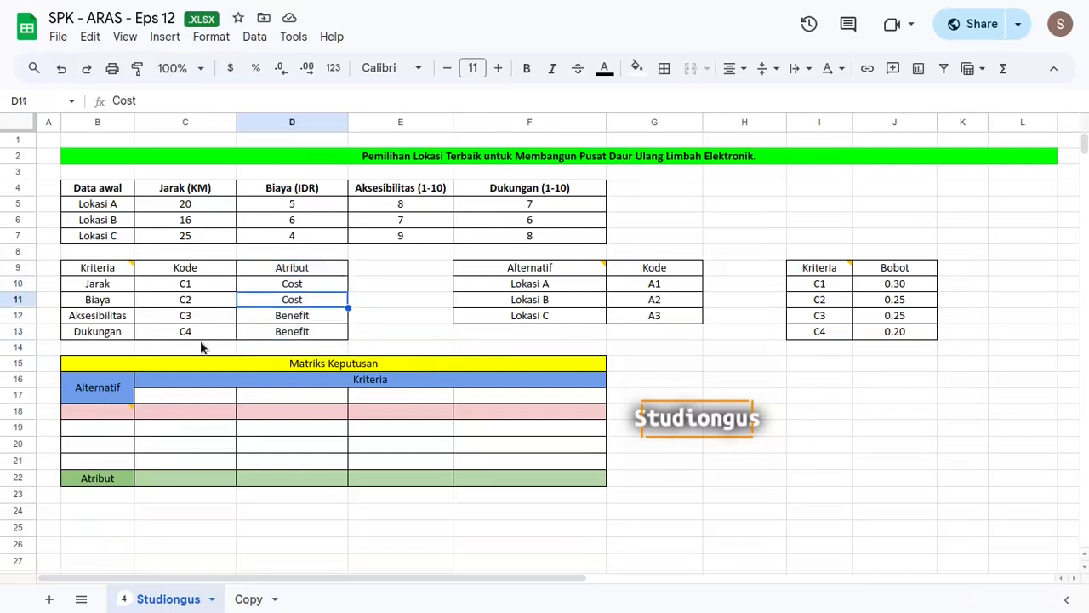
key("shift+Down")
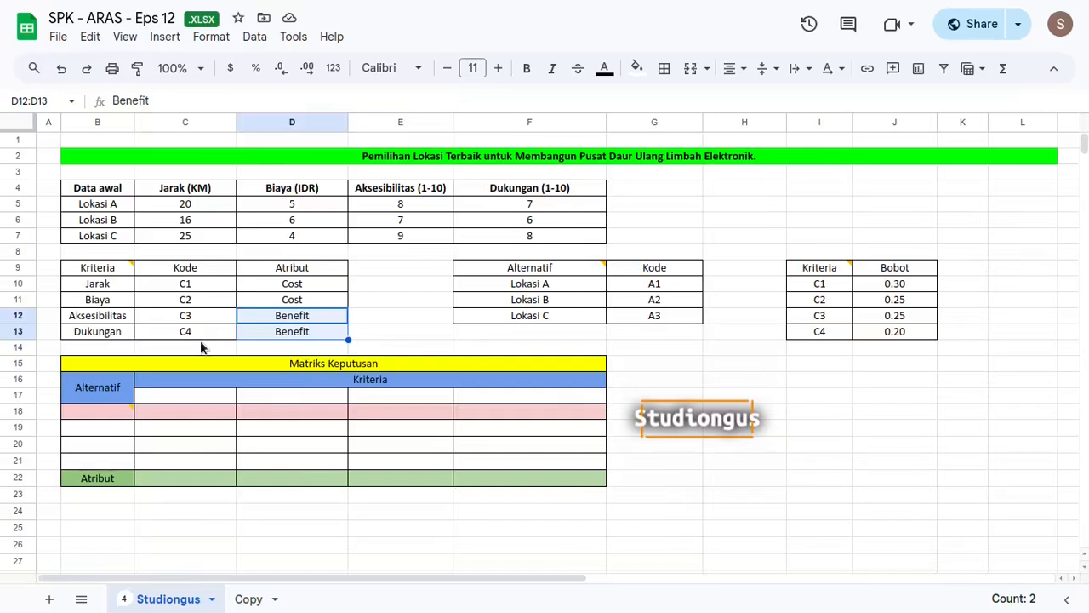
Review the code assigned to each location alternative in F10:G12.
left_click(536, 287)
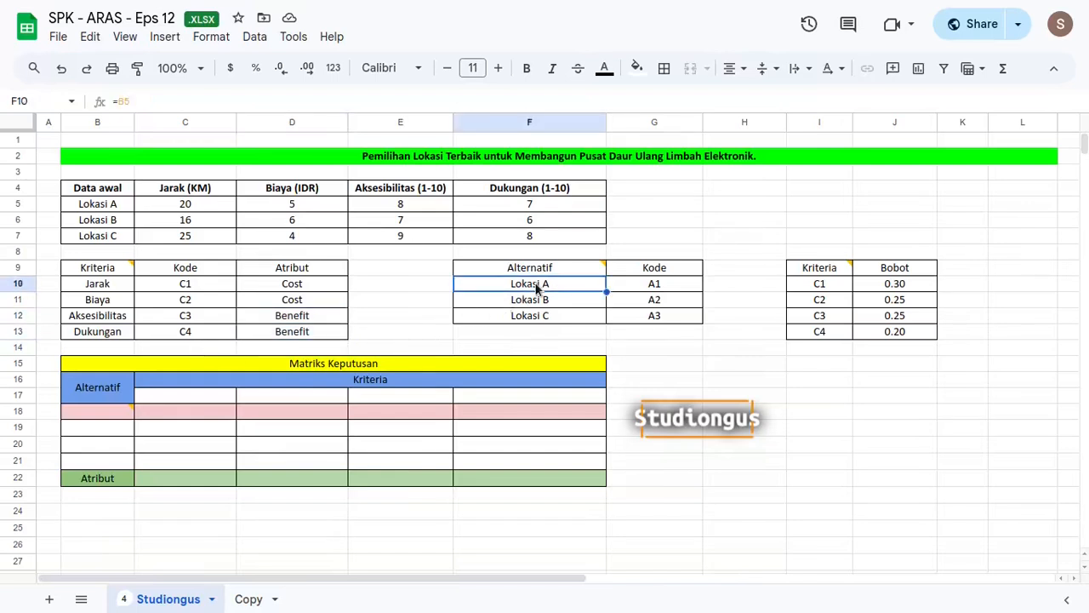
key("Right")
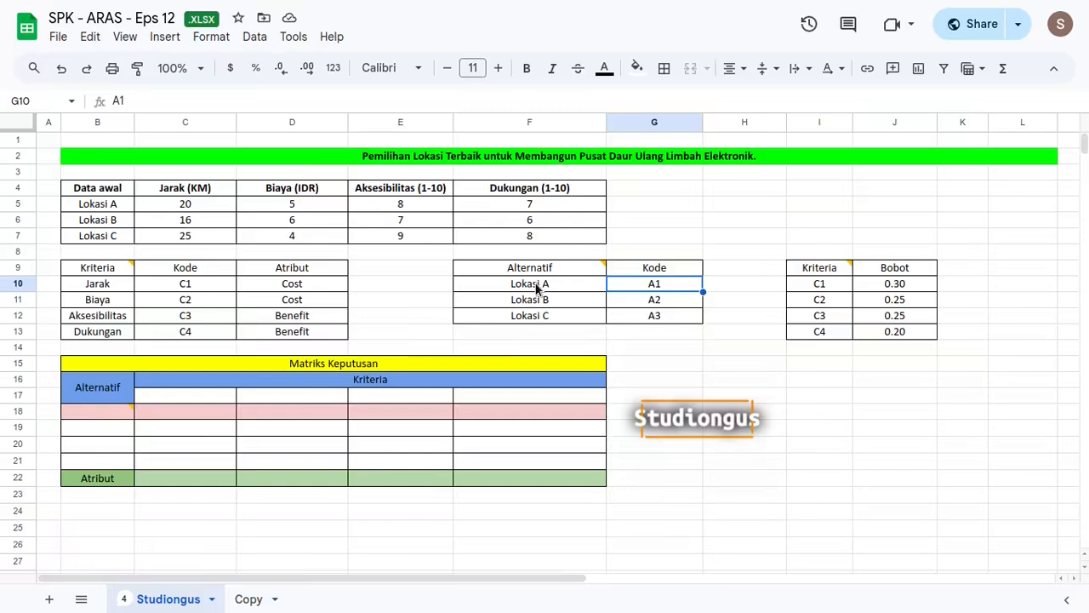
key("shift+Down")
key("shift+Down")
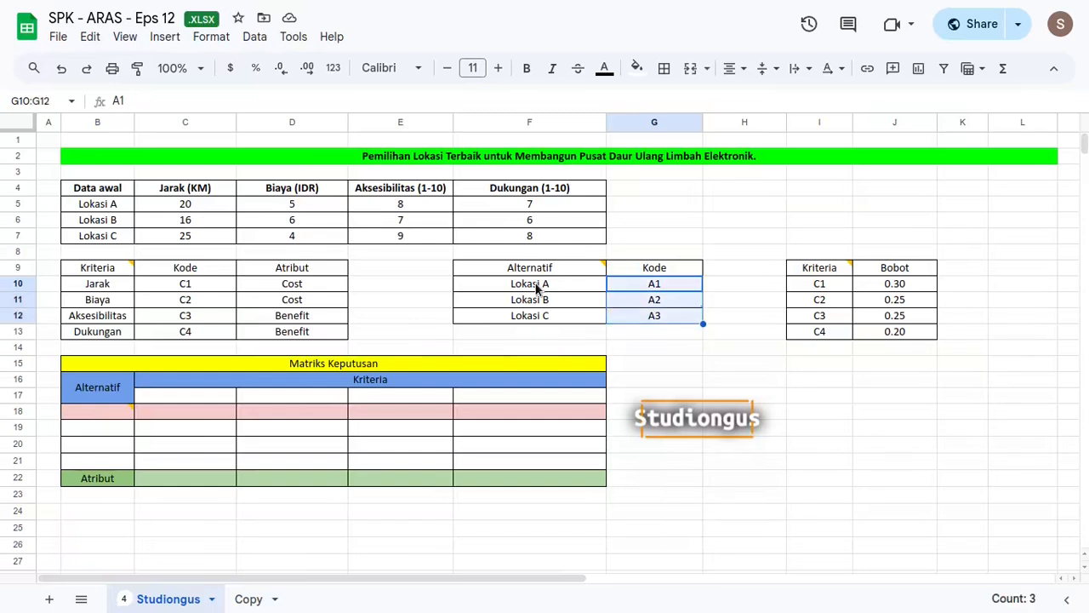
mouse_move(568, 269)
key("shift+Up")
key("shift+Up")
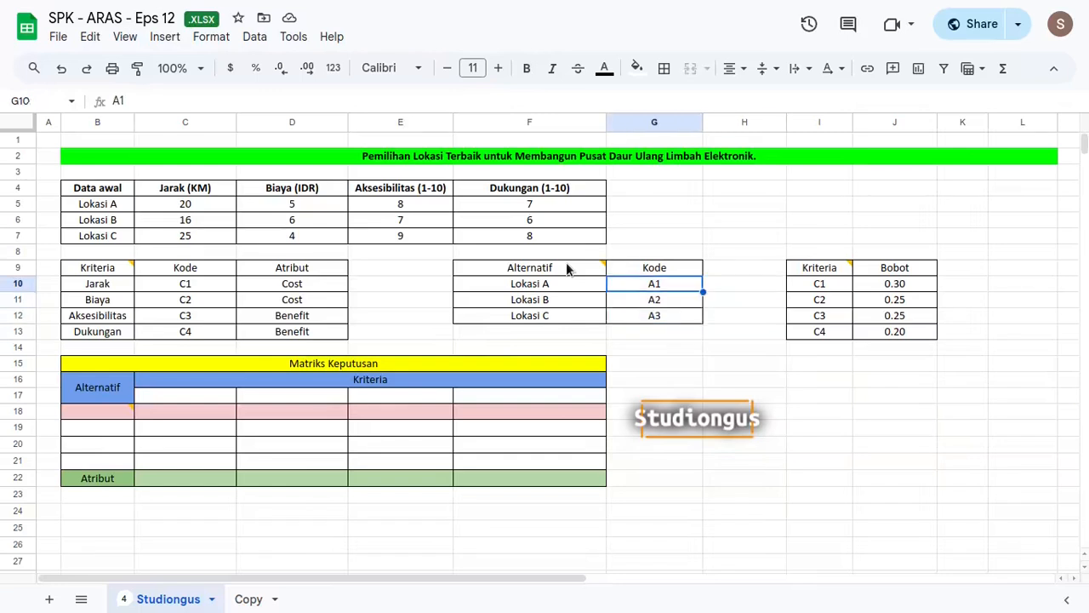
Examine the criteria weights table in I10:J13, including the comment on its Kriteria heading.
key("Right")
key("Right")
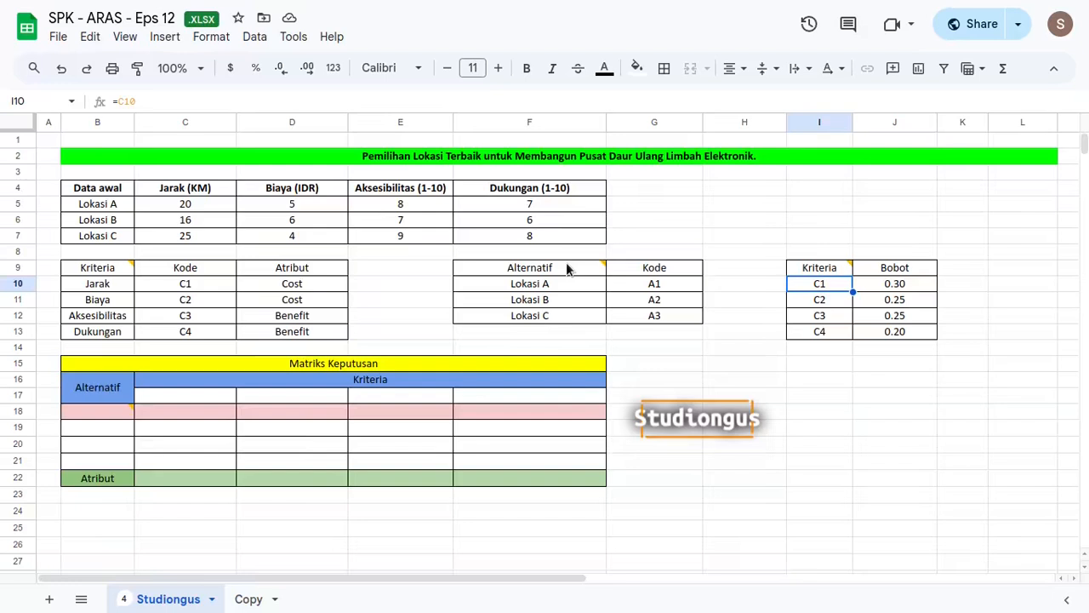
mouse_move(828, 274)
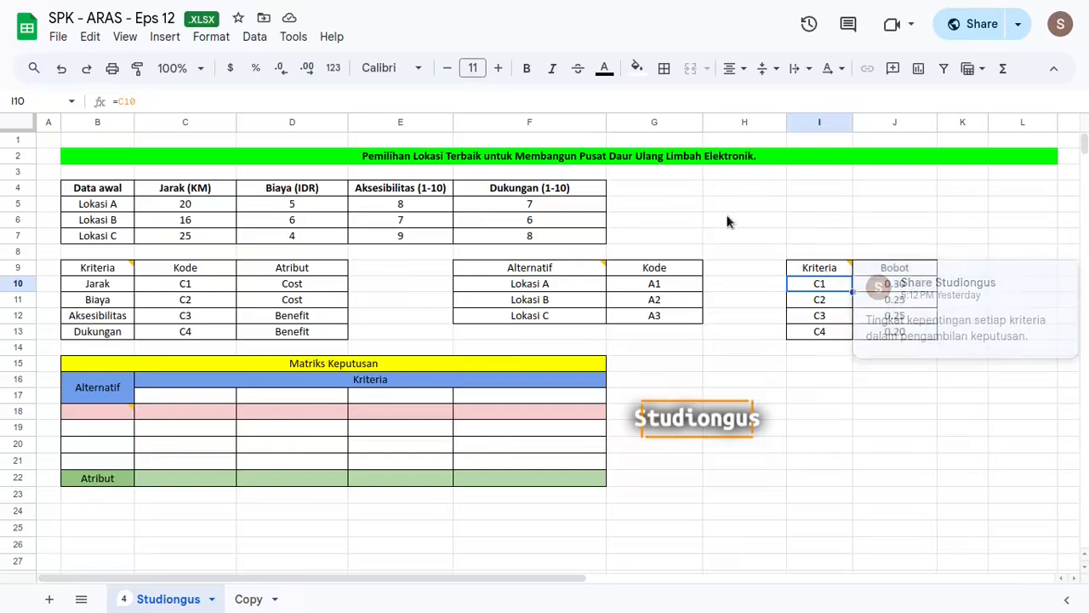
left_click(906, 285)
left_click(825, 289)
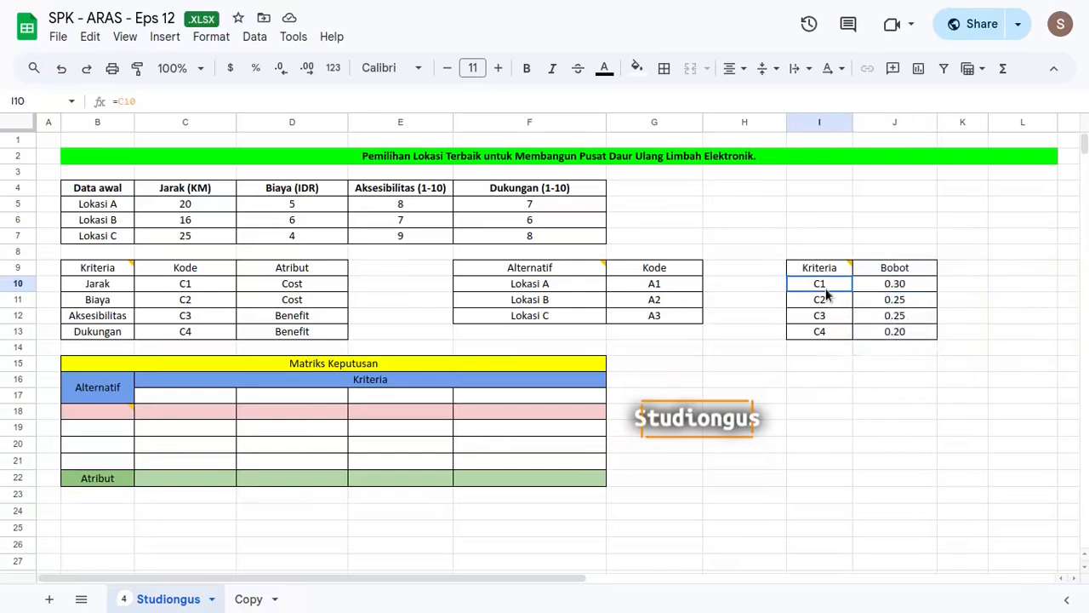
left_click(904, 287)
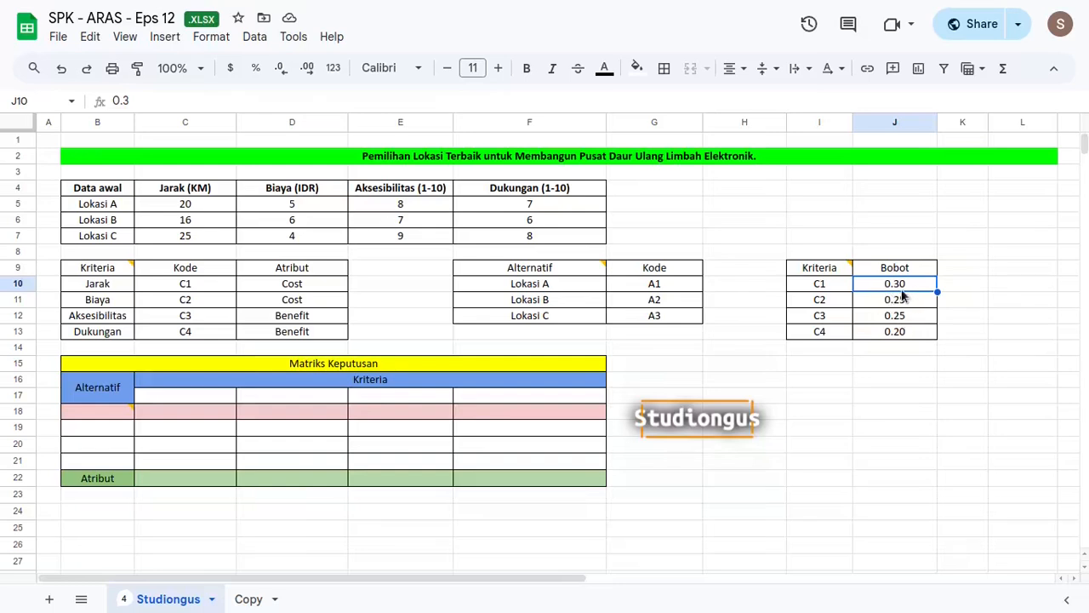
left_click(834, 290)
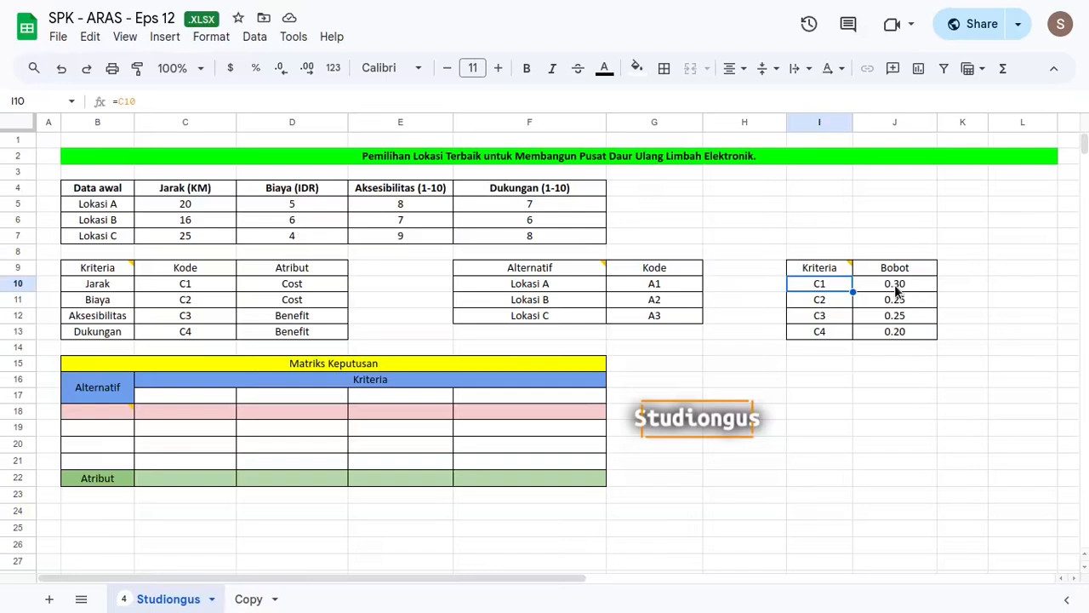
left_click(550, 288)
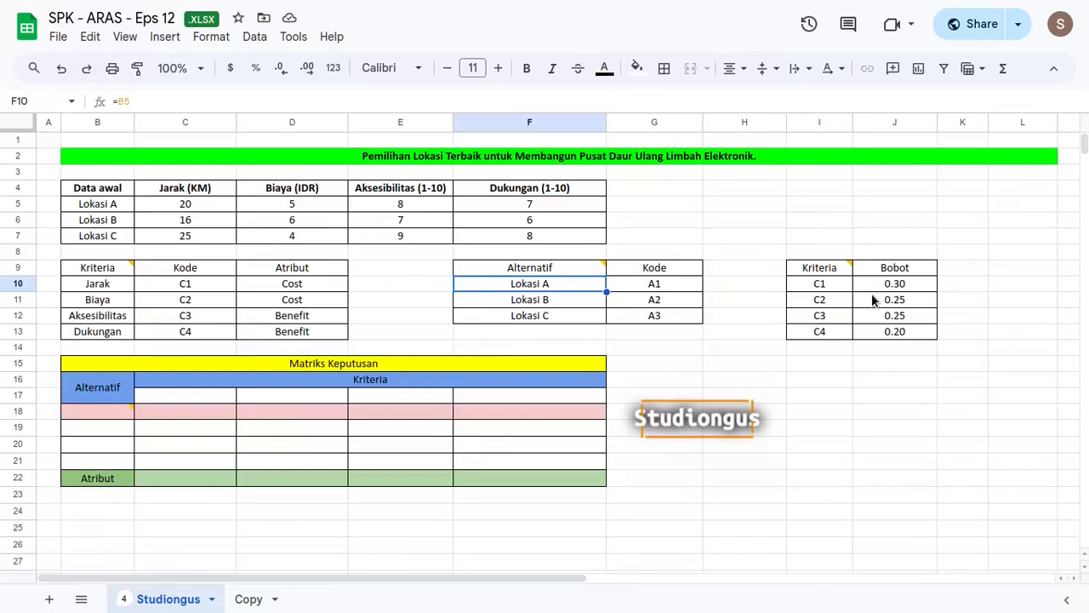
left_click_drag(912, 287, 907, 333)
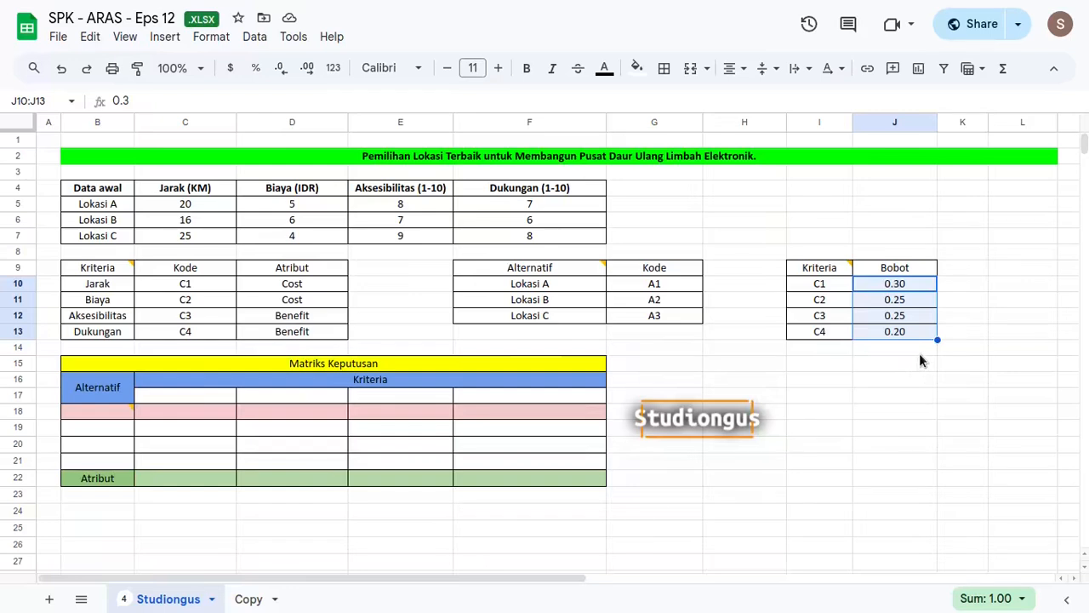
Total the criteria weights J10:J13 with SUM in J14 as a check, and clear the cell again.
left_click(919, 351)
type("=sum")
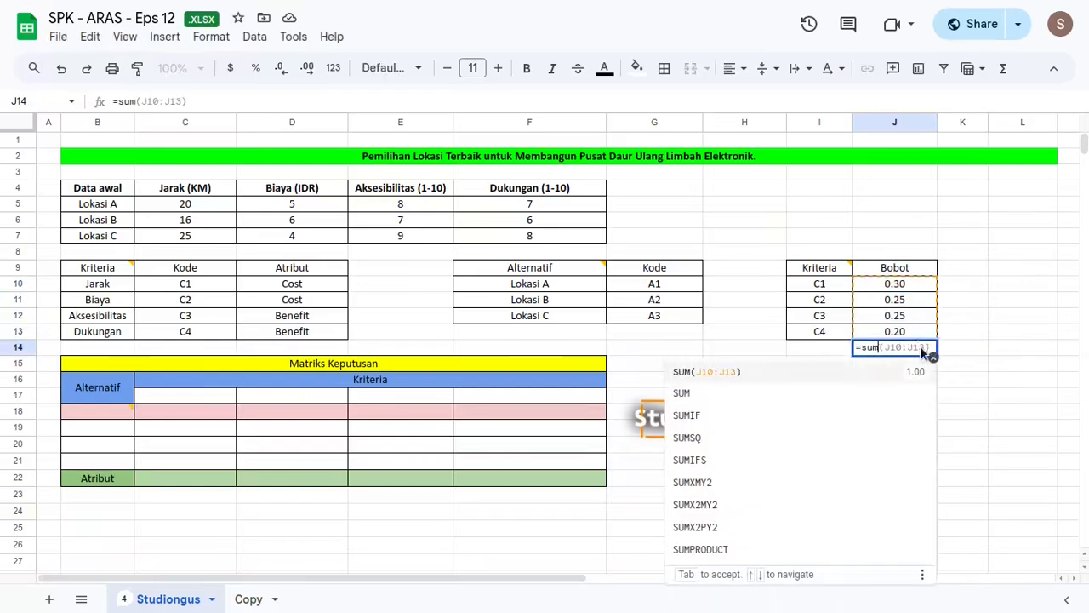
key("Tab")
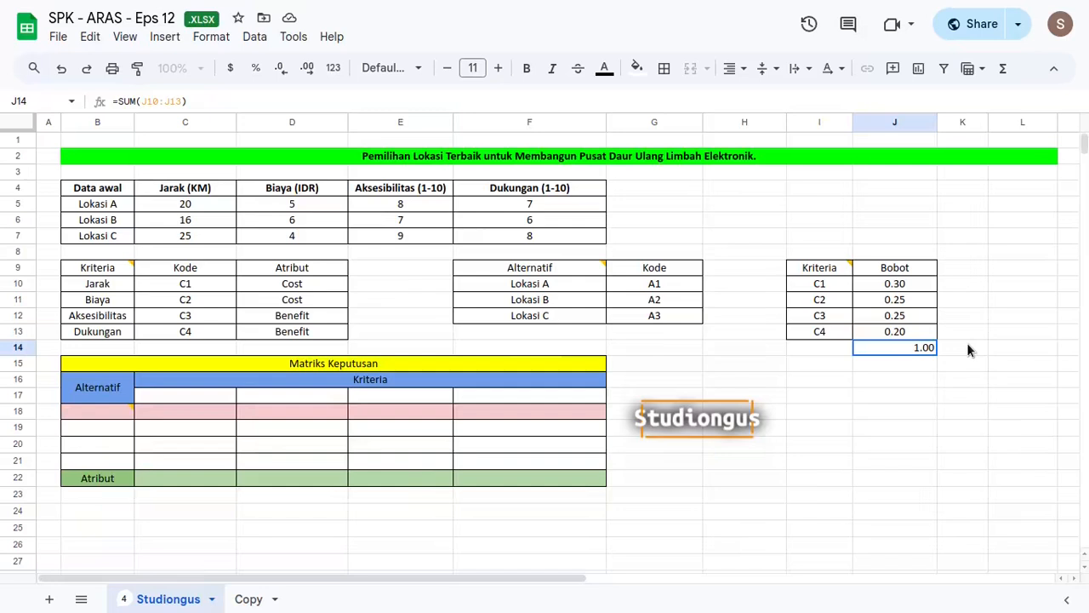
key("Delete")
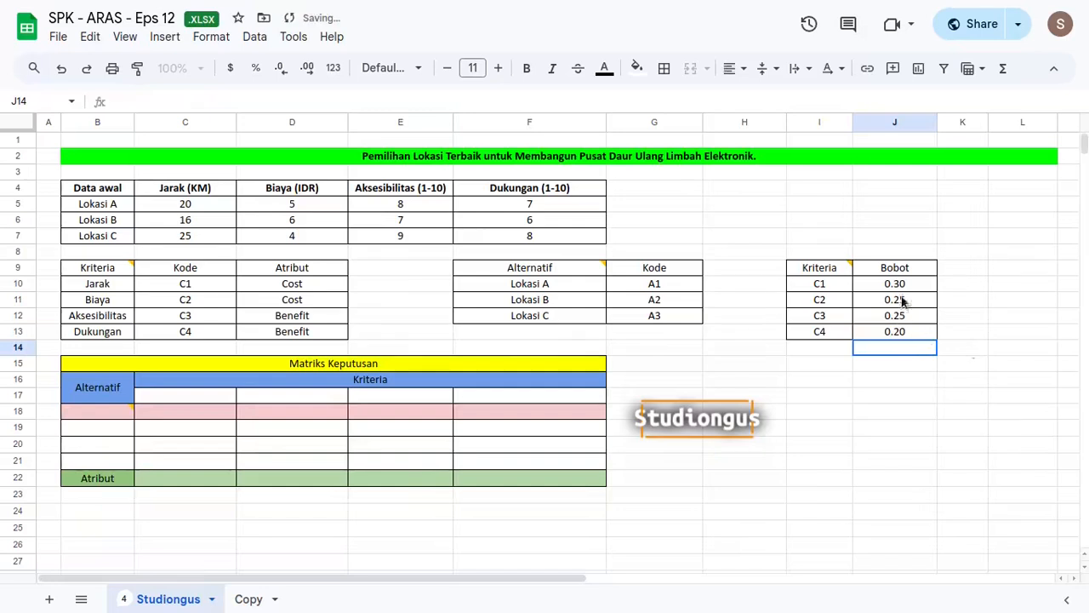
Review the source tables in B4:J13 and the empty Matriks Keputusan cells that correspond to the data values.
left_click_drag(96, 194, 906, 335)
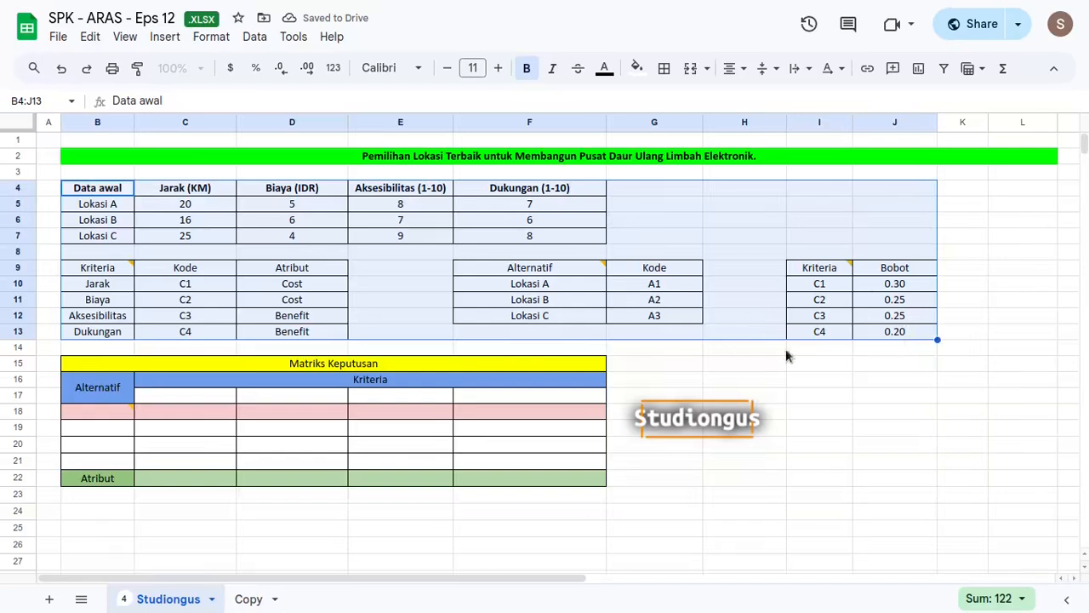
left_click(253, 365)
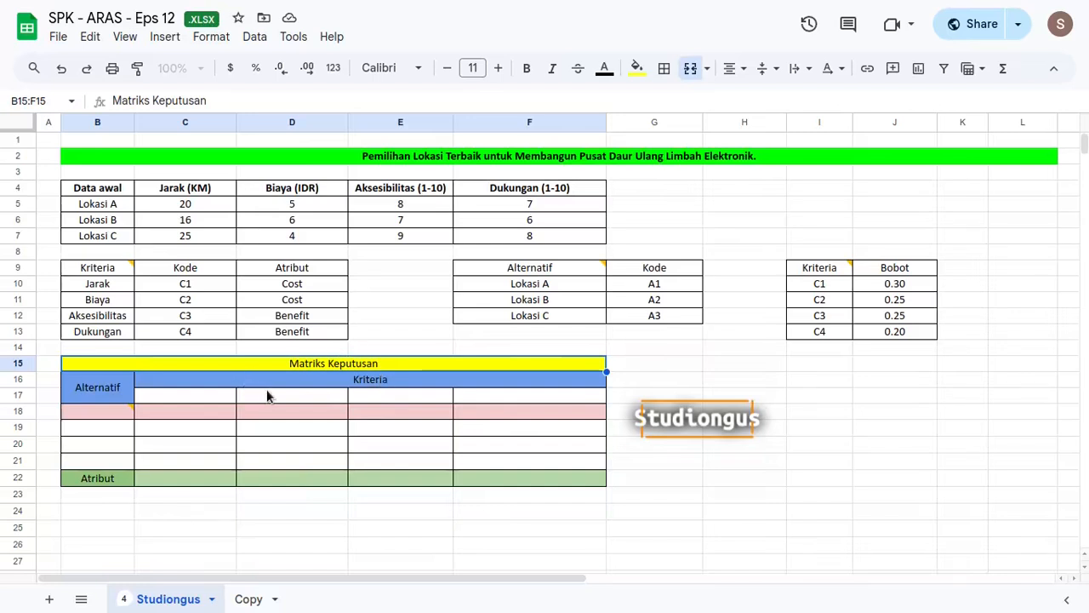
left_click_drag(206, 207, 555, 240)
left_click_drag(202, 428, 528, 466)
Fill the Matriks Keputusan criteria headings from C17 using TRANSPOSE on the codes in C10:C13.
left_click(223, 396)
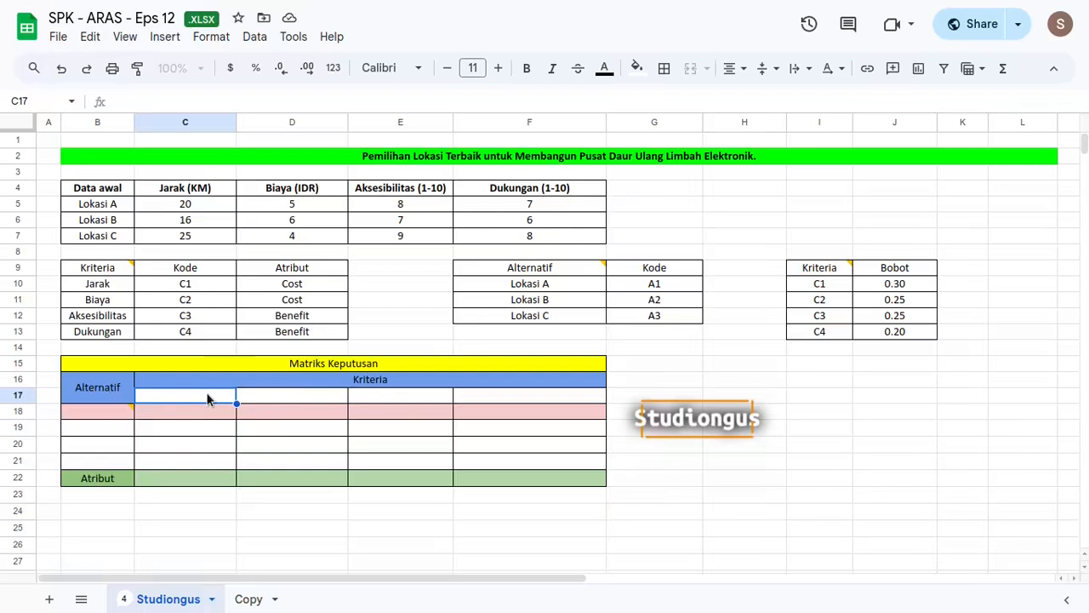
type("=transpose(")
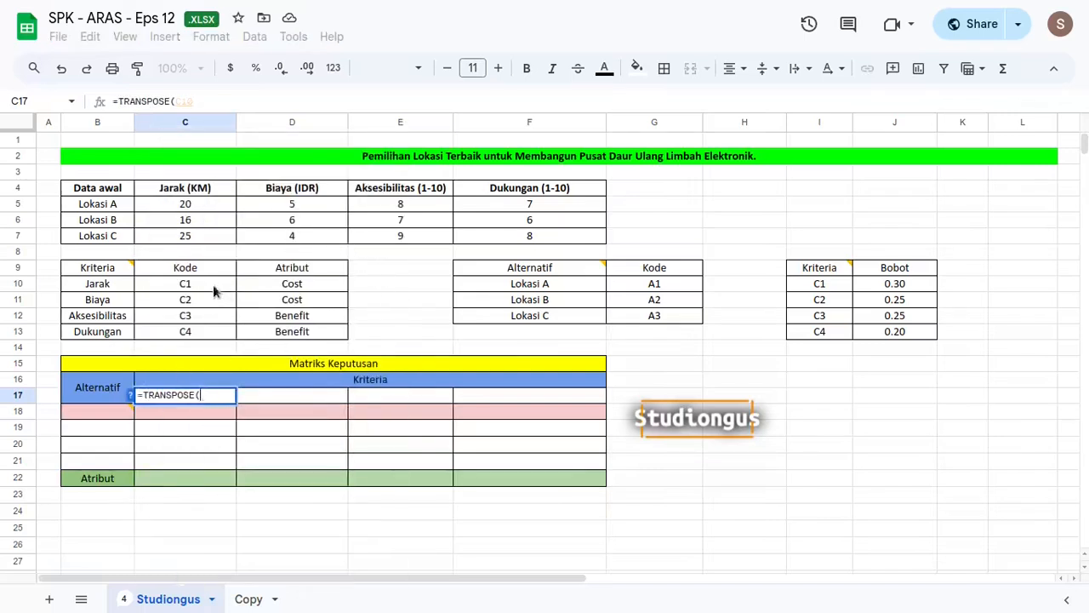
left_click_drag(213, 286, 207, 332)
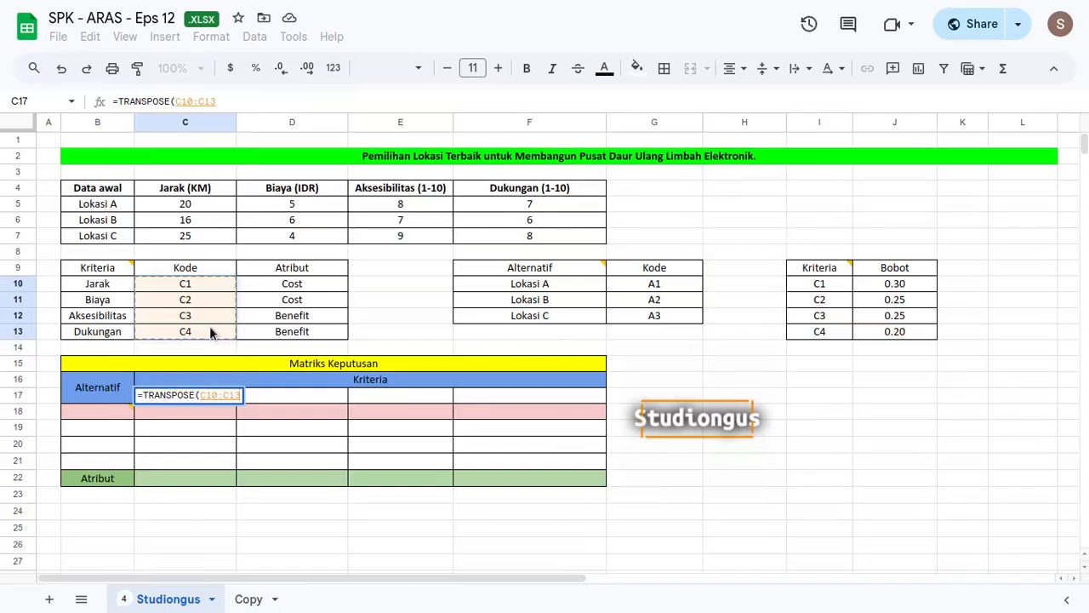
key("Return")
key("Down")
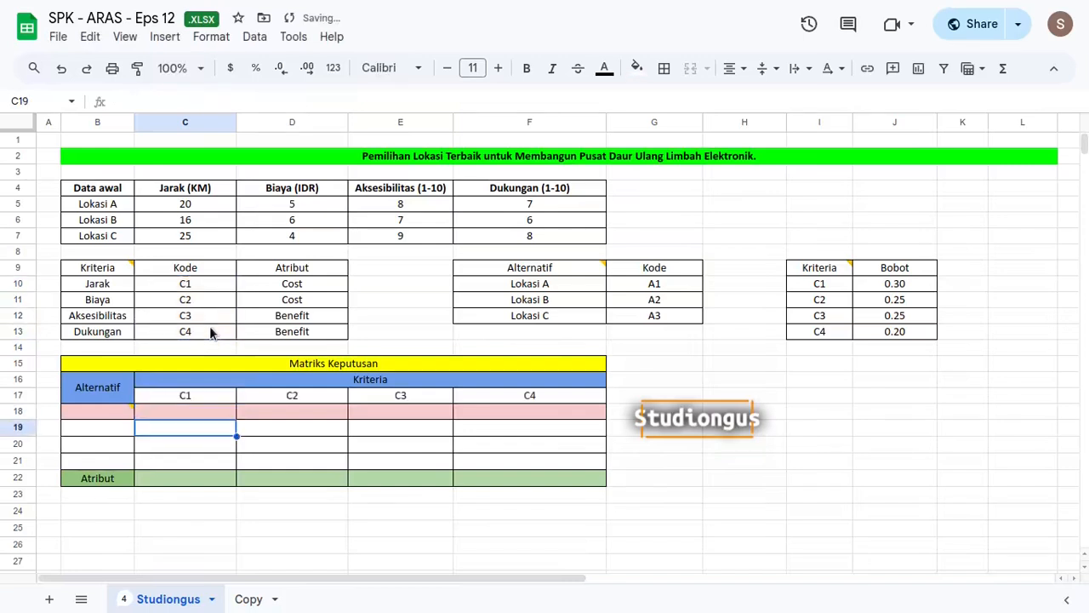
Fill the Matriks Keputusan alternative codes in B19:B21 by linking B19 to G10 and copying the formula down.
key("Left")
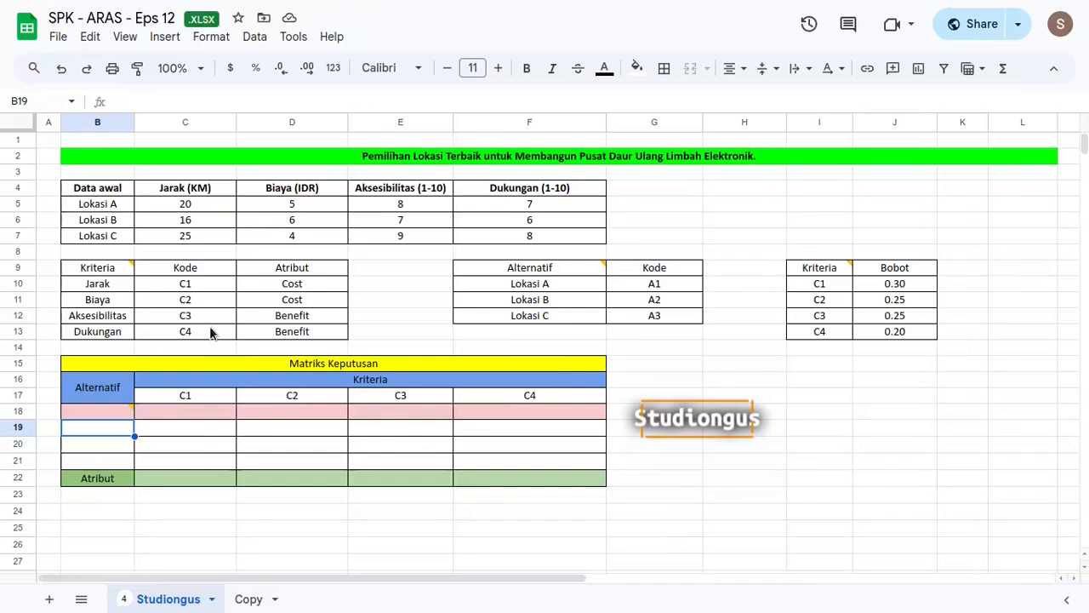
type("=")
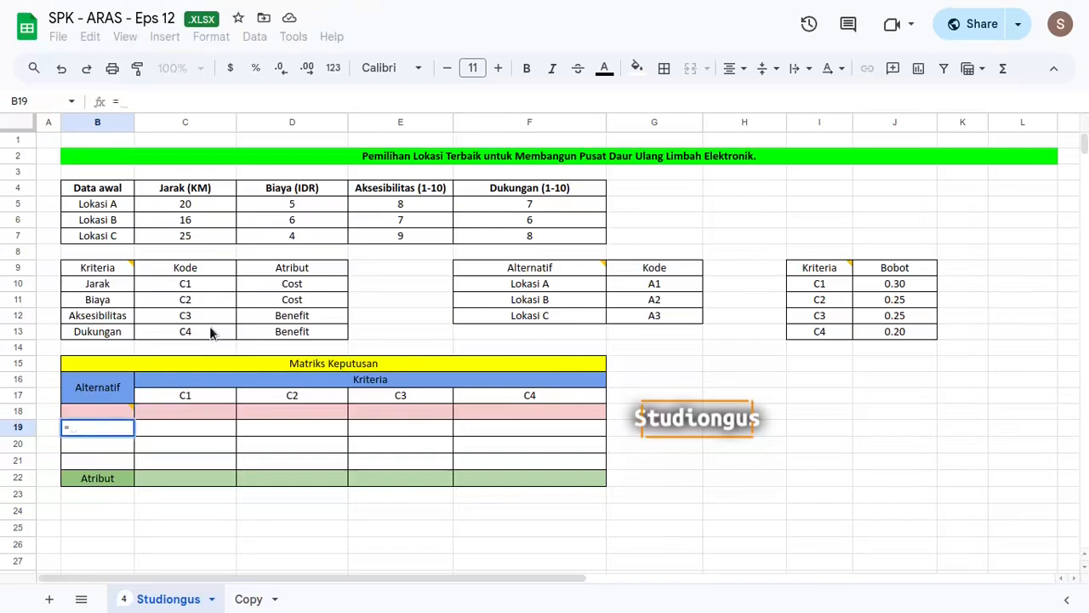
left_click(636, 290)
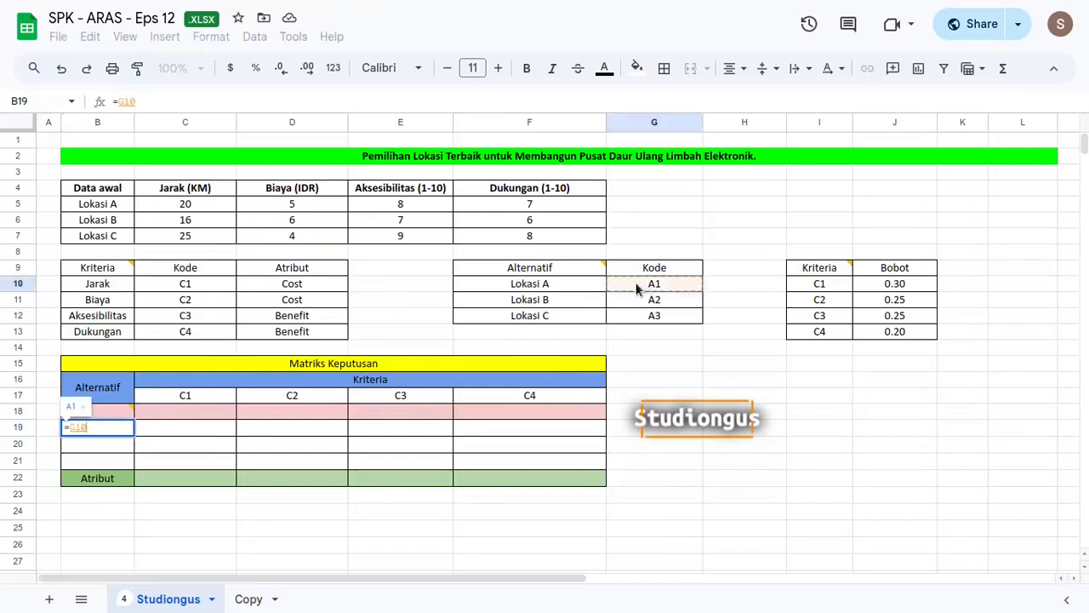
key("ctrl+Return")
key("shift+Down")
key("shift+Down")
key("ctrl+d")
Enter A0 as the optimal alternative's code in B18 of the Matriks Keputusan.
key("Up")
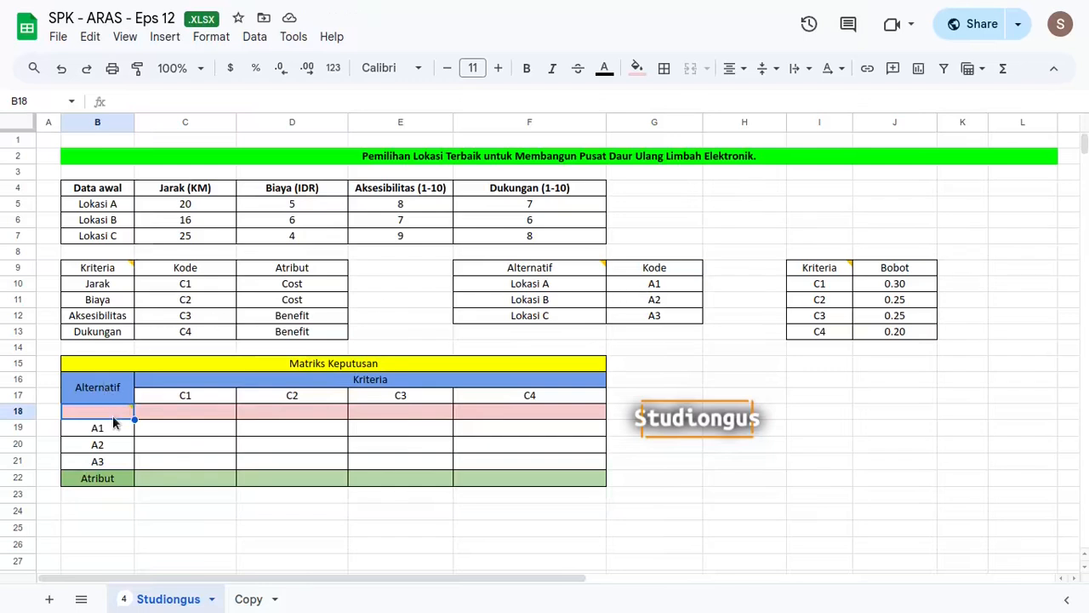
mouse_move(113, 416)
type("A0")
key("Tab")
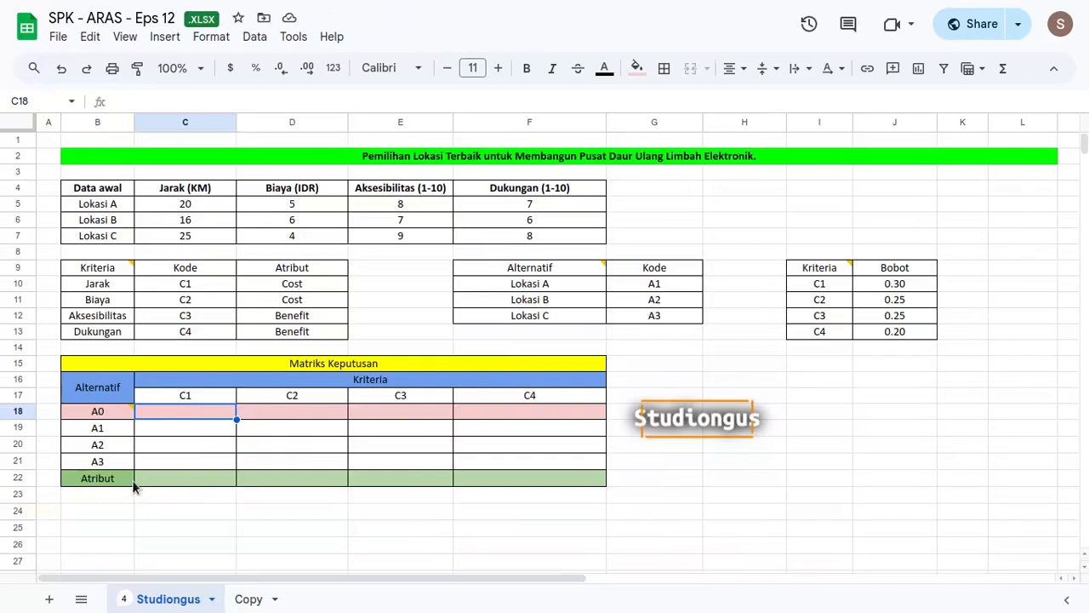
Fill the Atribut row from C22 using TRANSPOSE on the criteria attributes in D10:D13.
left_click(185, 478)
type("=")
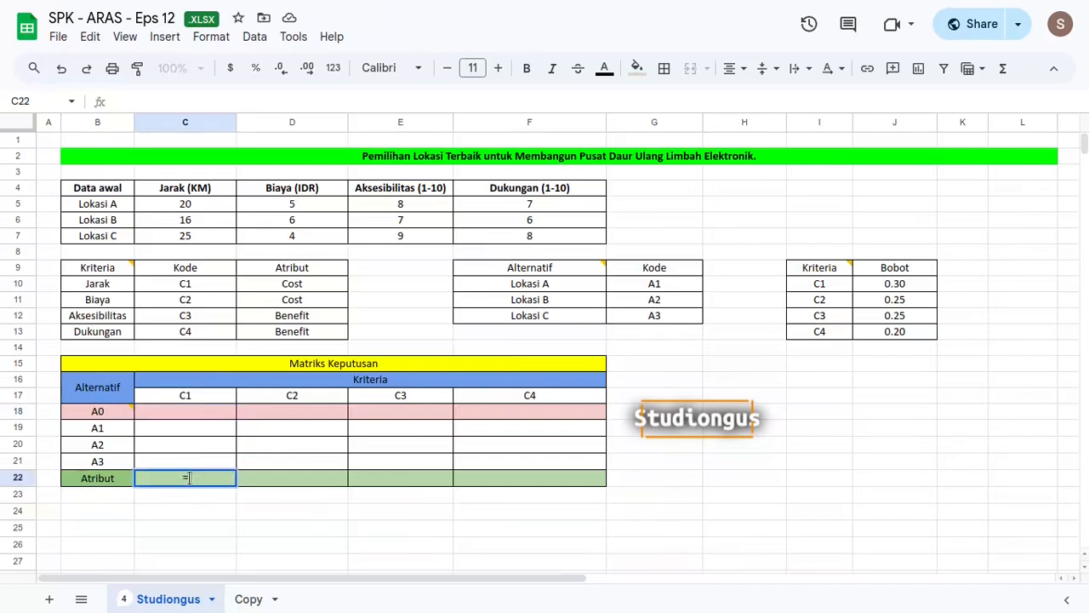
type("trans")
key("Tab")
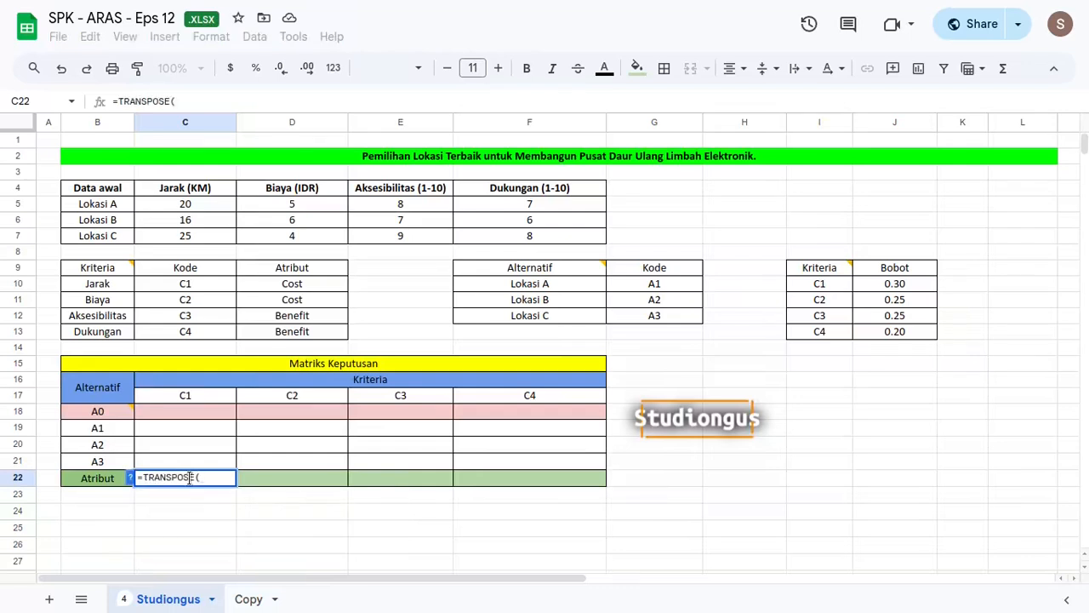
left_click_drag(311, 289, 314, 334)
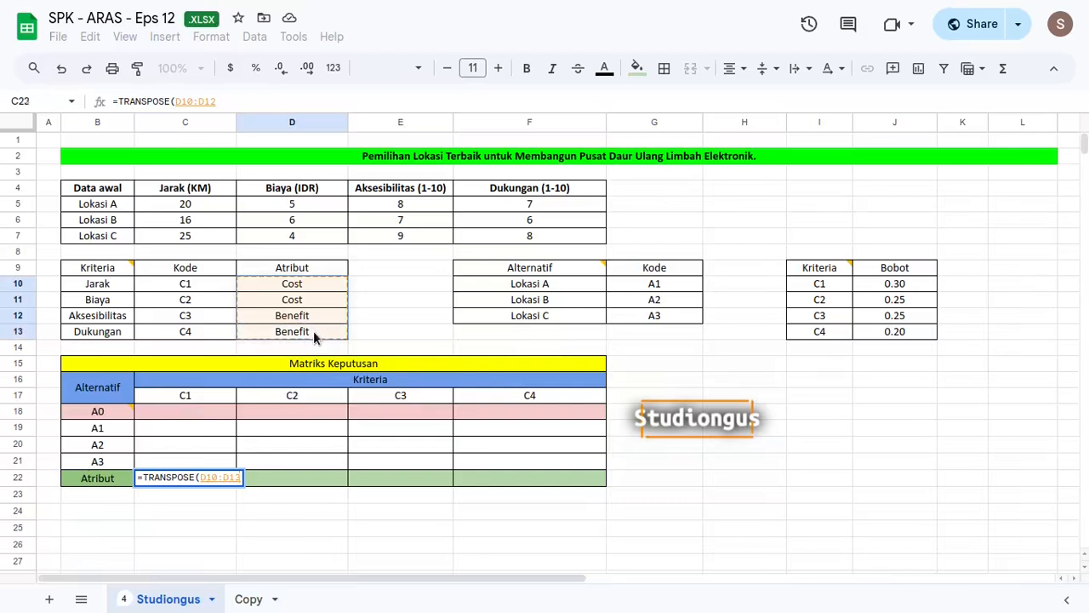
key("Return")
Compare the Cost and Benefit attributes in row 22 with the source values in C5:C7 and E5:E7.
left_click(186, 413)
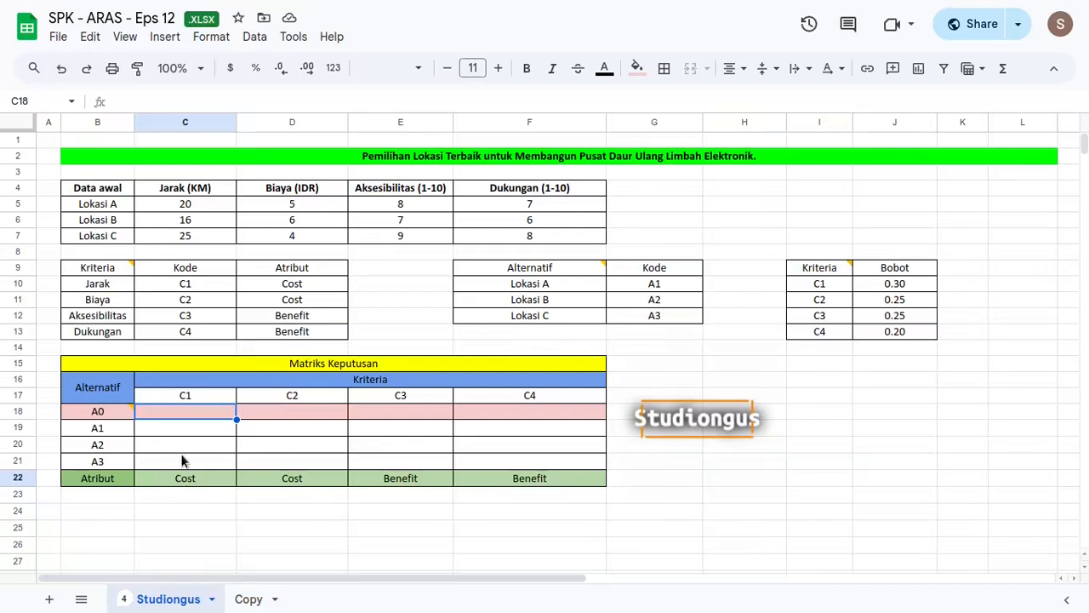
left_click_drag(202, 212, 205, 237)
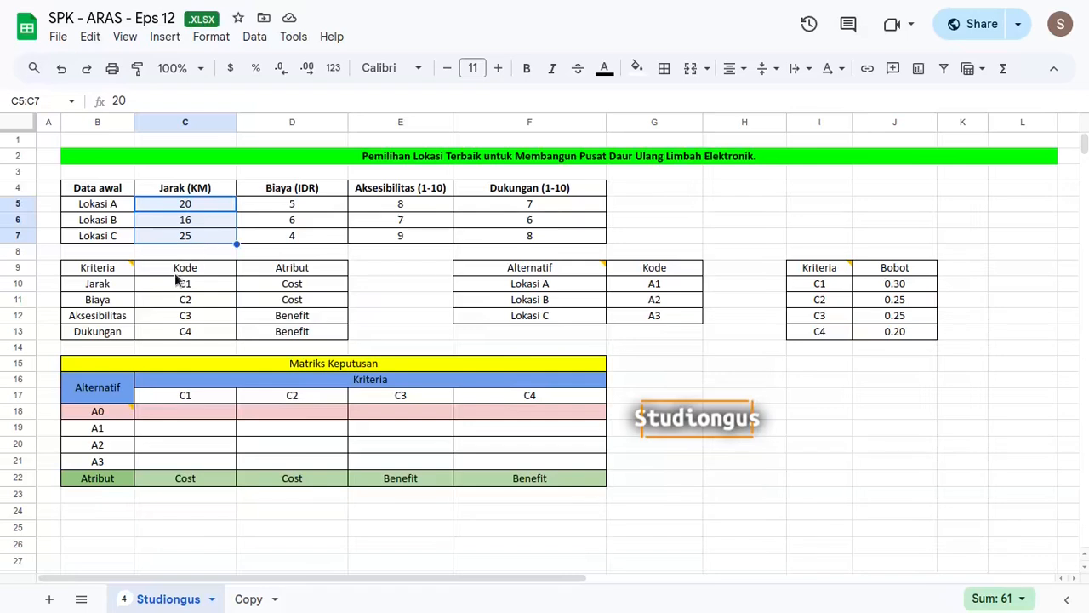
left_click(424, 478)
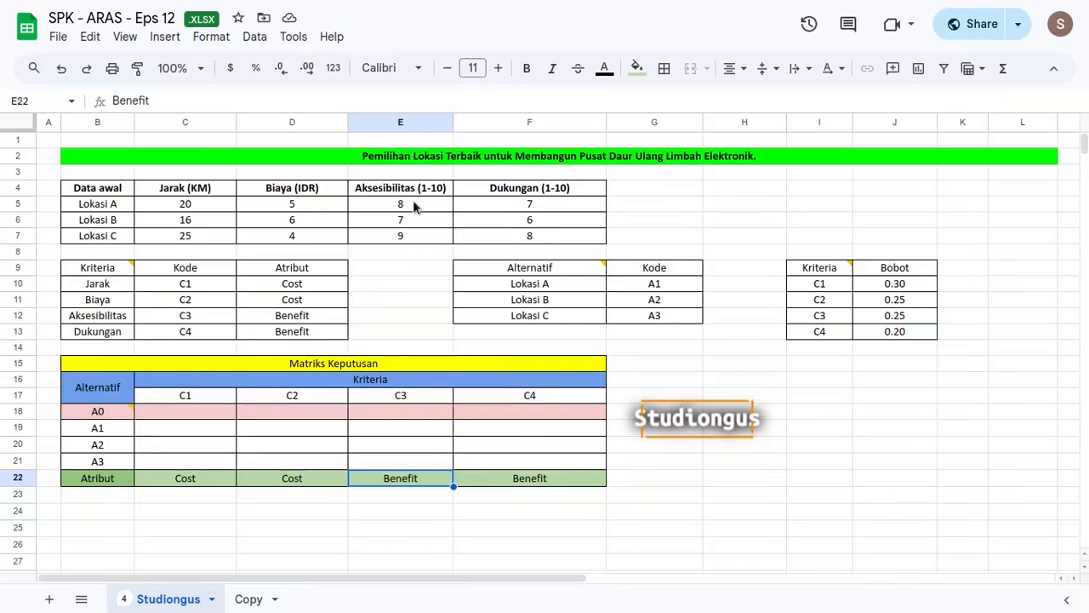
left_click_drag(414, 204, 419, 235)
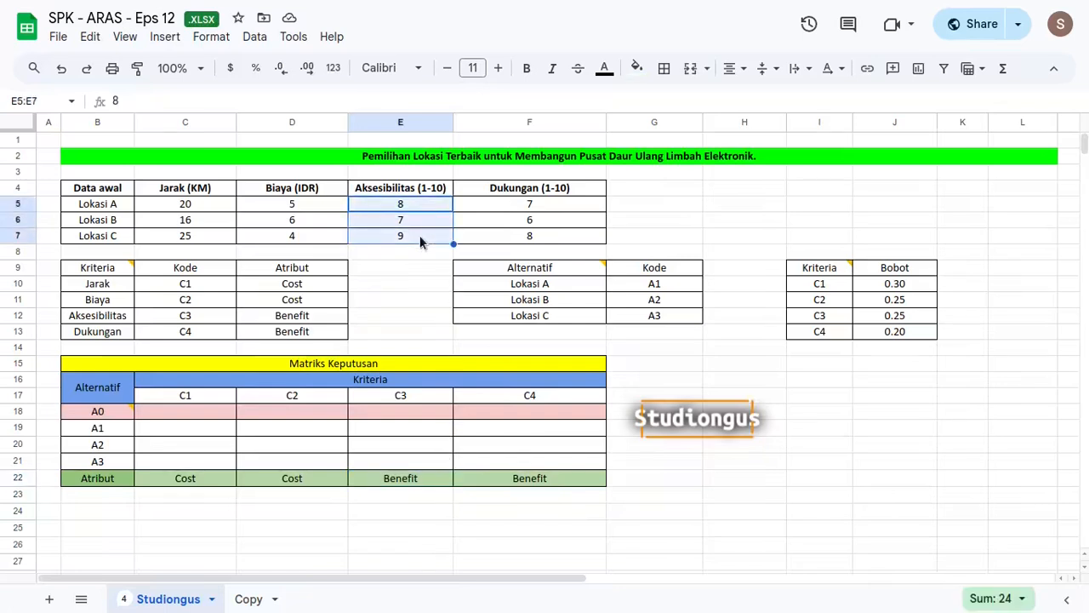
Calculate the A0 row by entering =IF(C22="Benefit", MAX(C5:C7), MIN(C5:C7)) in C18 and filling it across to F18.
left_click(202, 411)
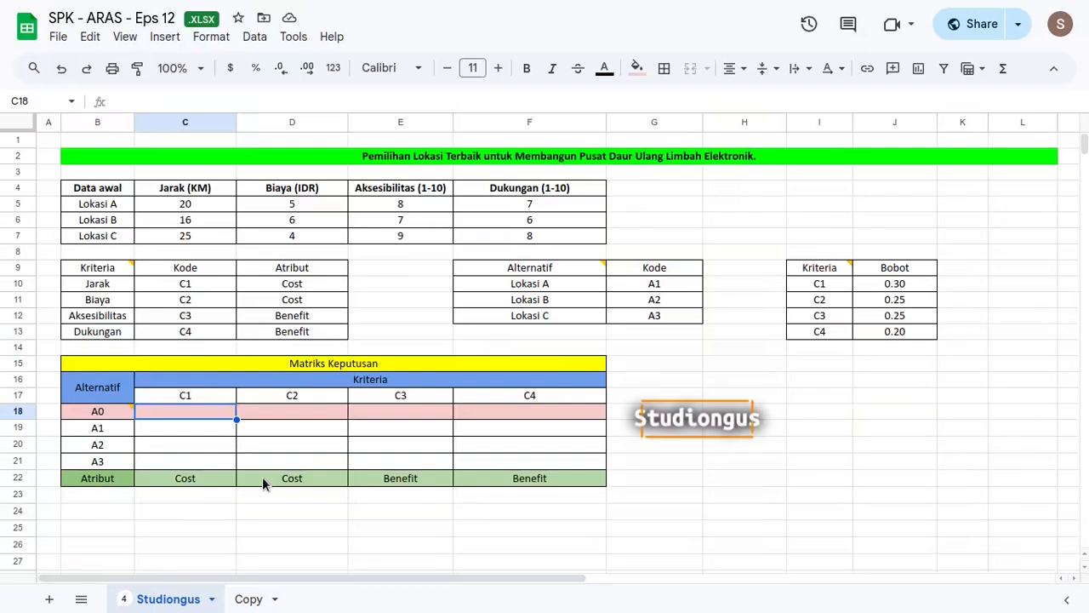
type("=IF(")
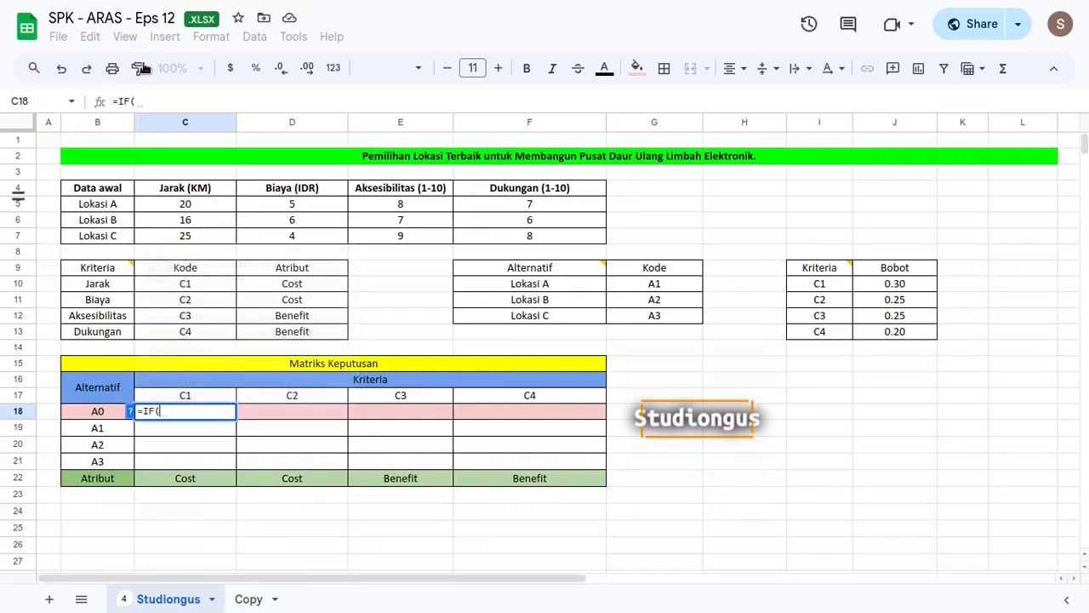
left_click(182, 480)
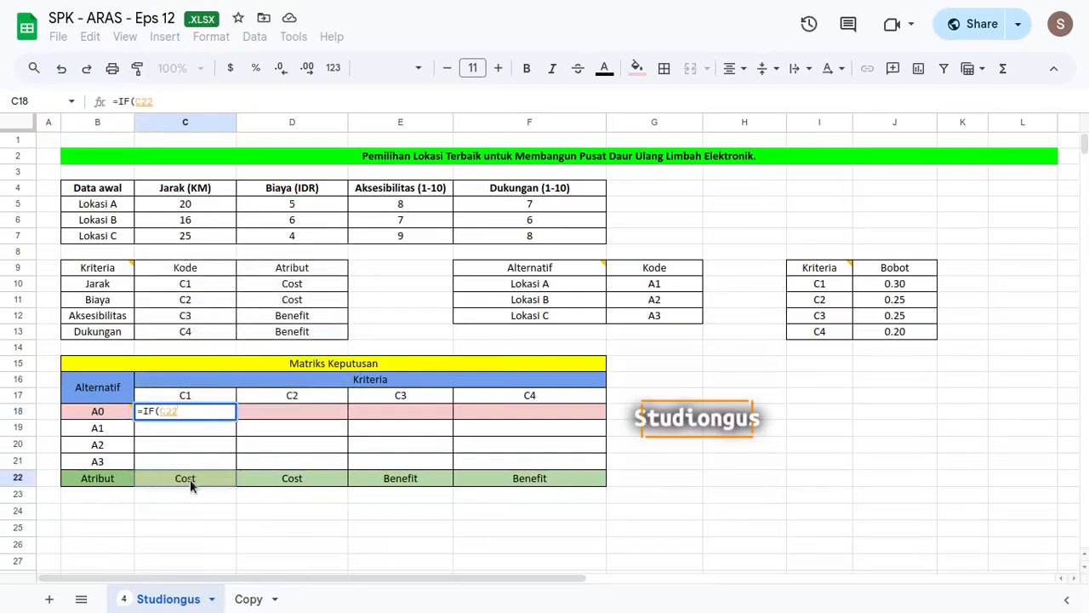
type("=\"Benefit")
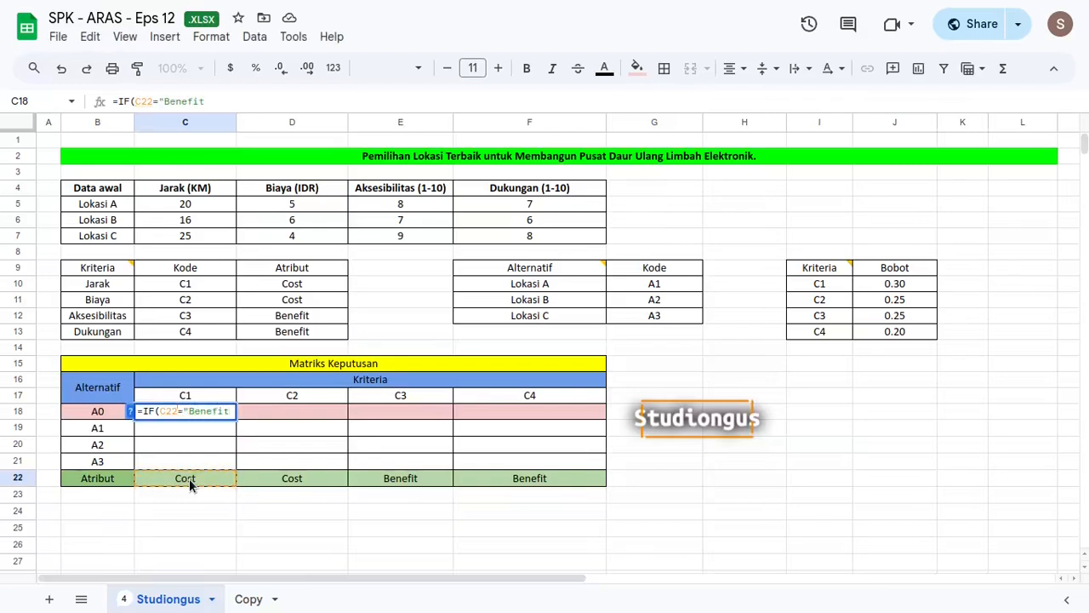
type("\",")
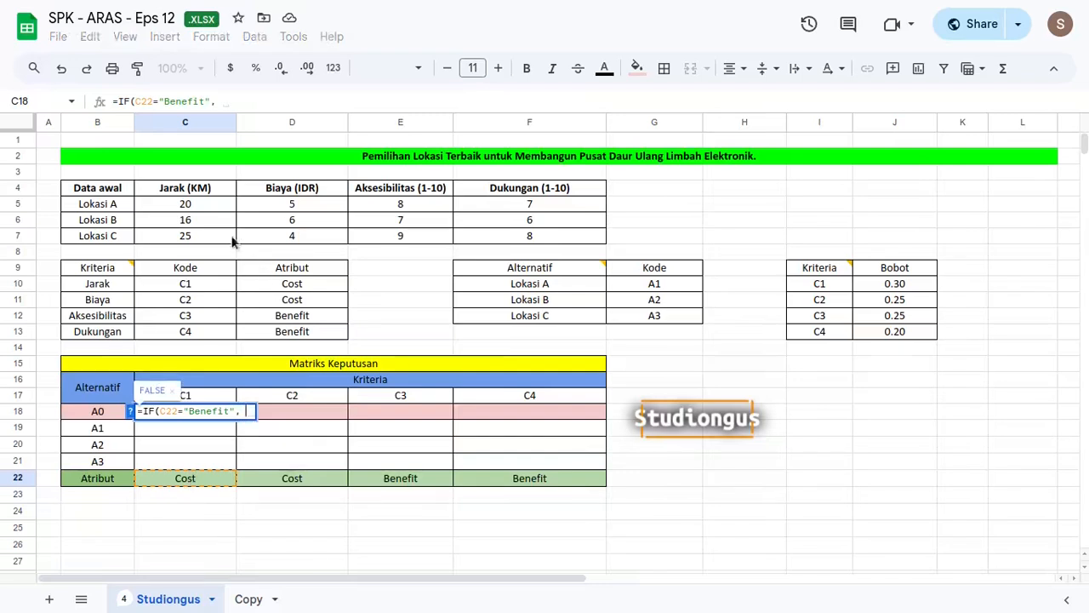
left_click_drag(209, 211, 209, 237)
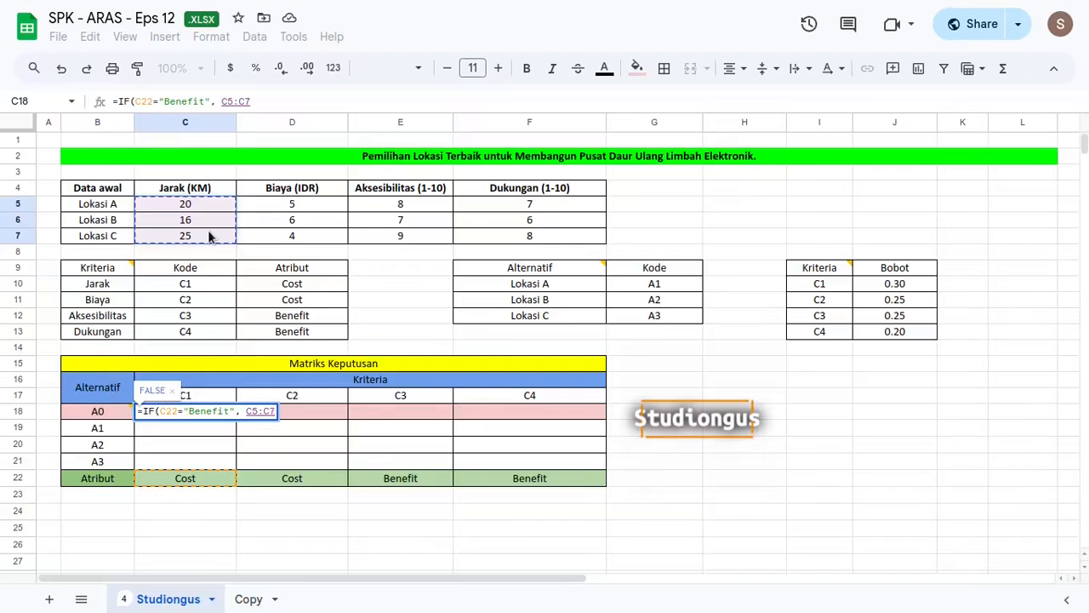
key("BackSpace")
key("BackSpace")
key("BackSpace")
key("BackSpace")
key("BackSpace")
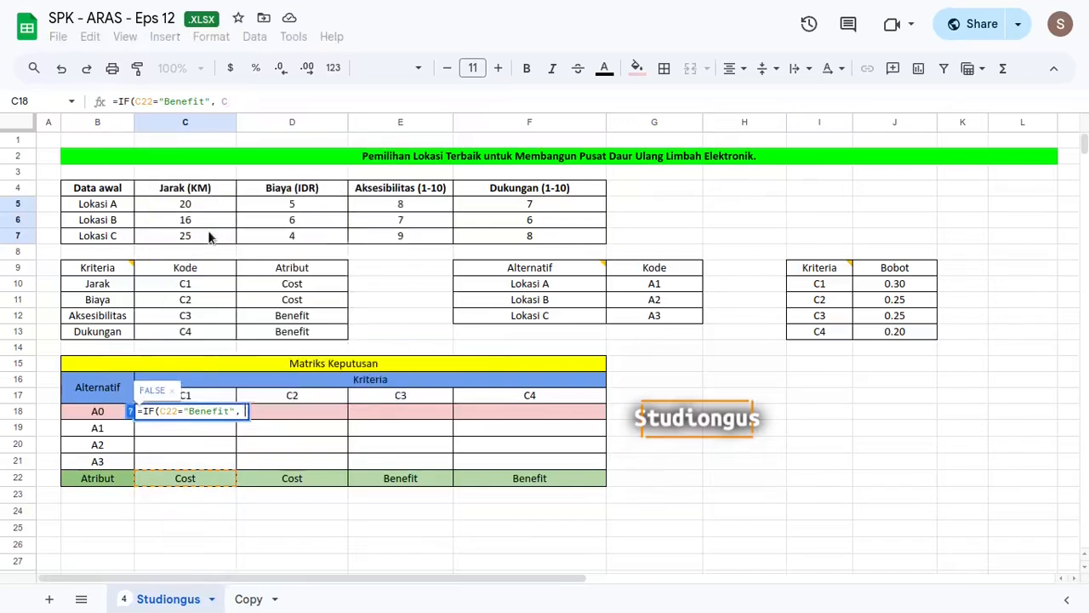
type("max(")
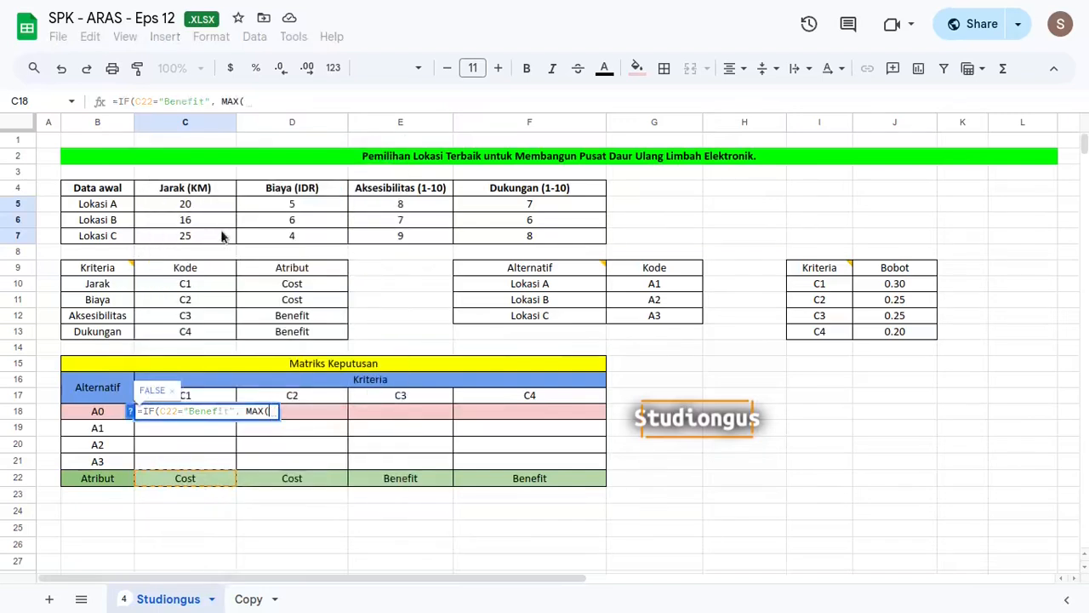
left_click_drag(226, 211, 214, 239)
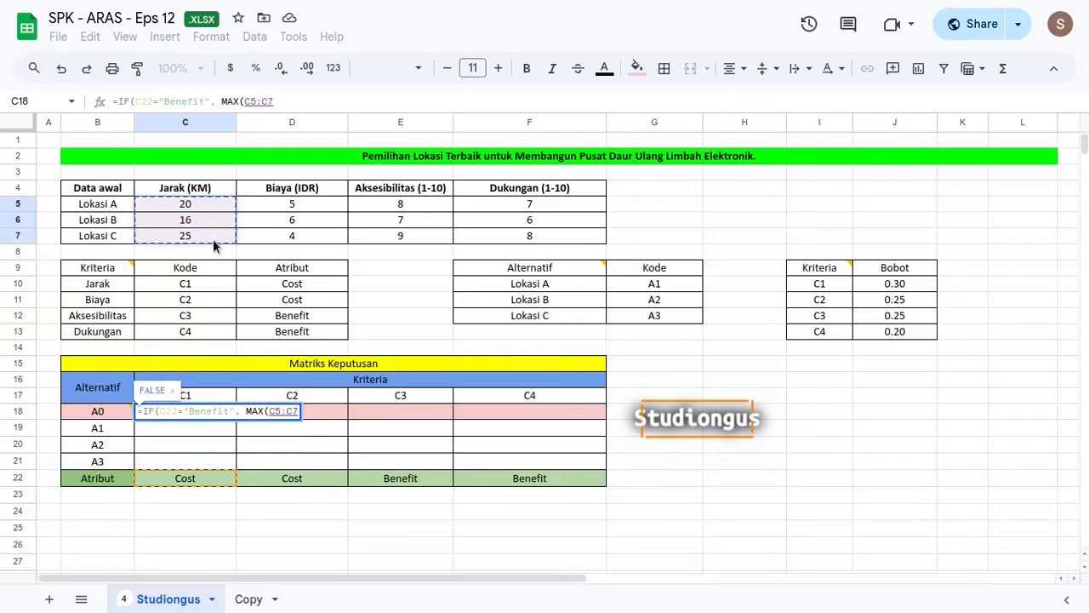
type("), ")
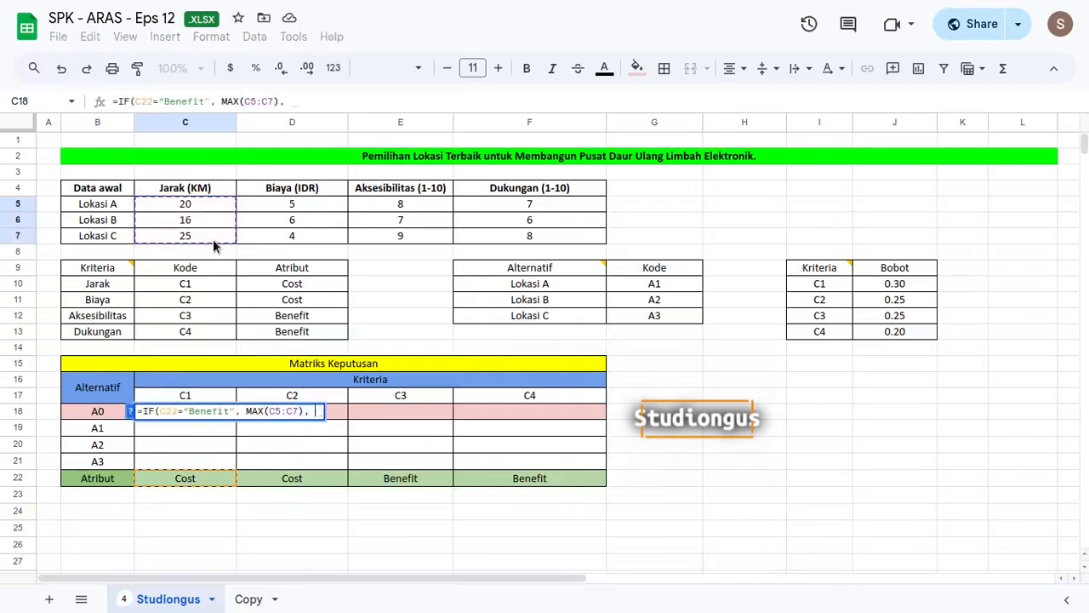
type("min(")
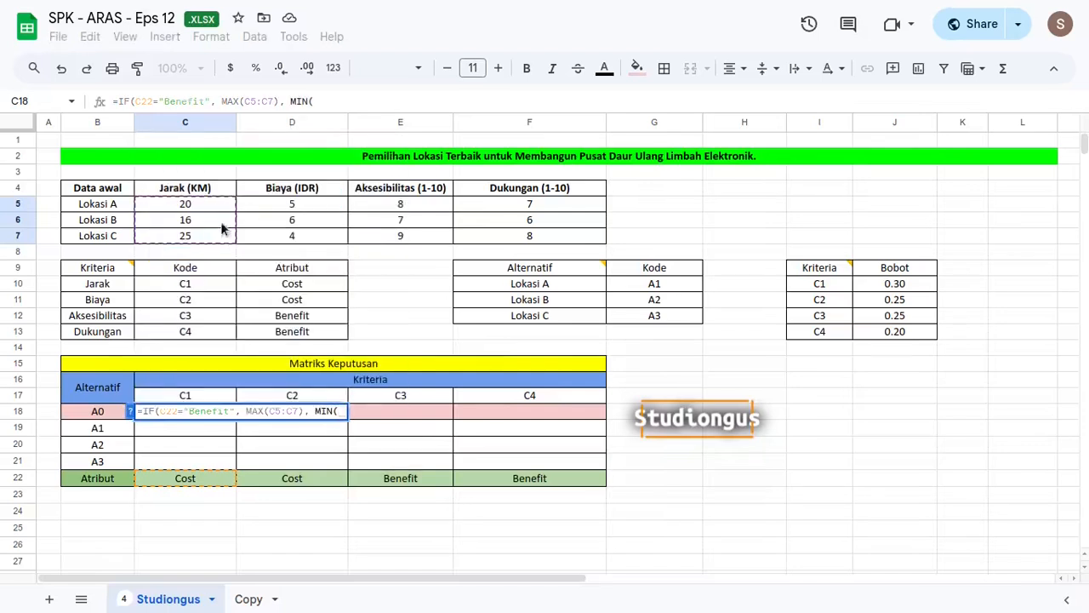
left_click_drag(203, 206, 201, 236)
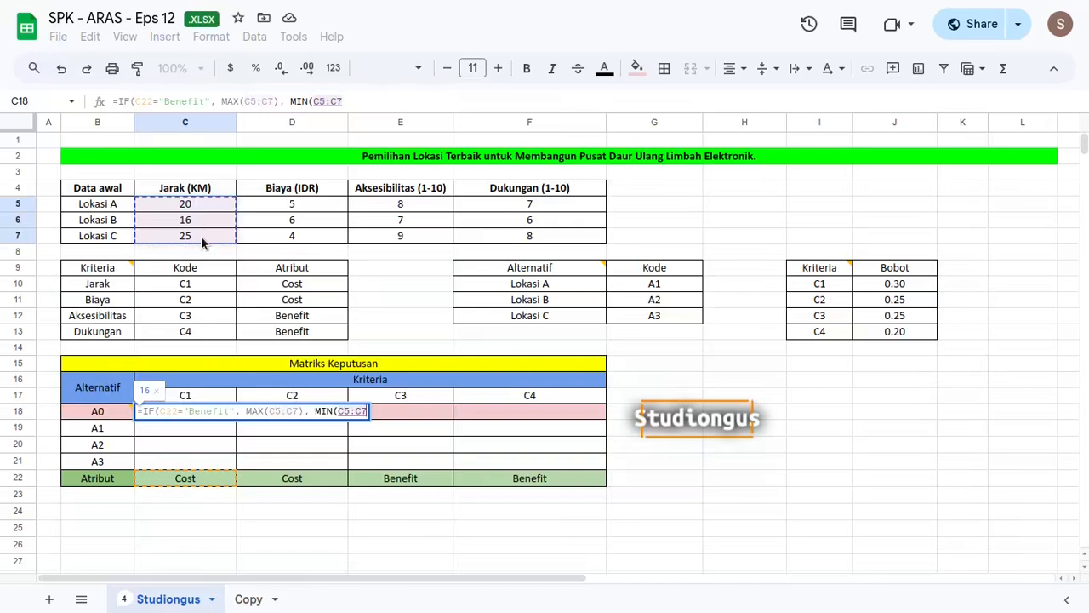
type("))")
left_click(289, 411)
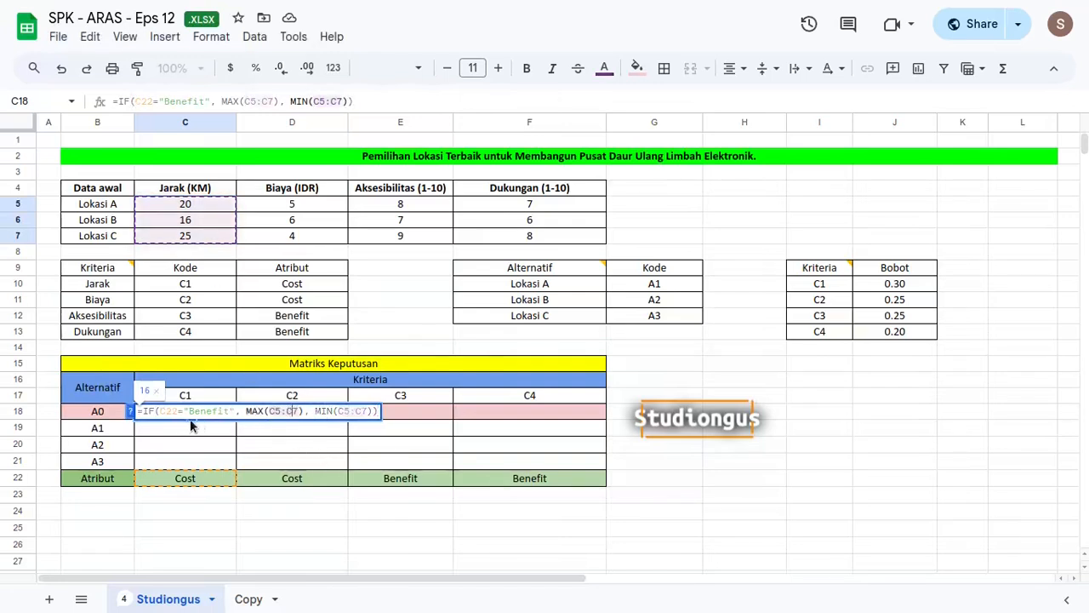
left_click(169, 411)
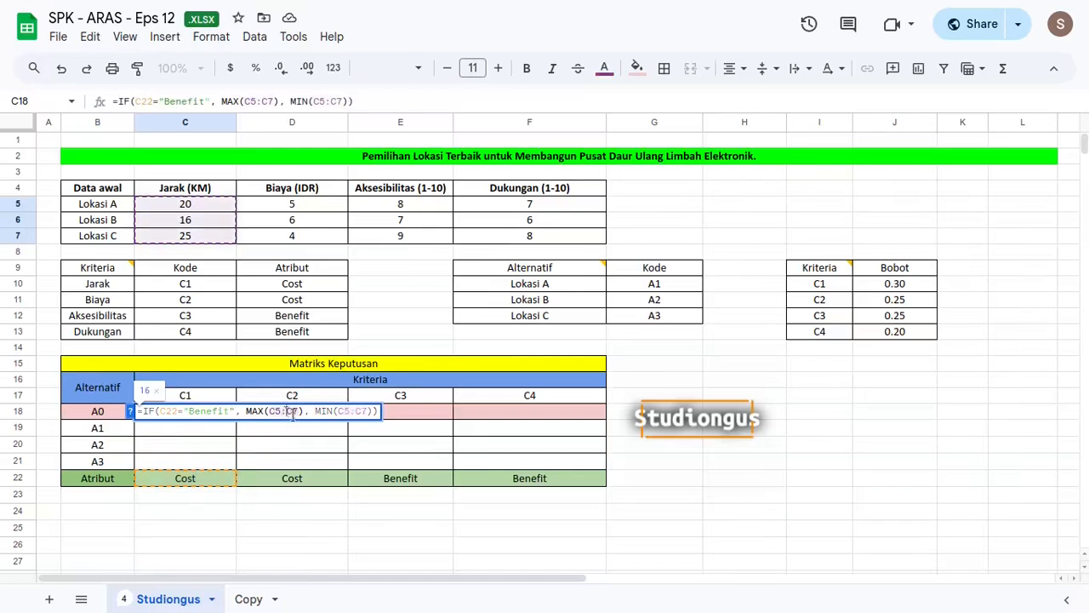
left_click(352, 412)
key("Return")
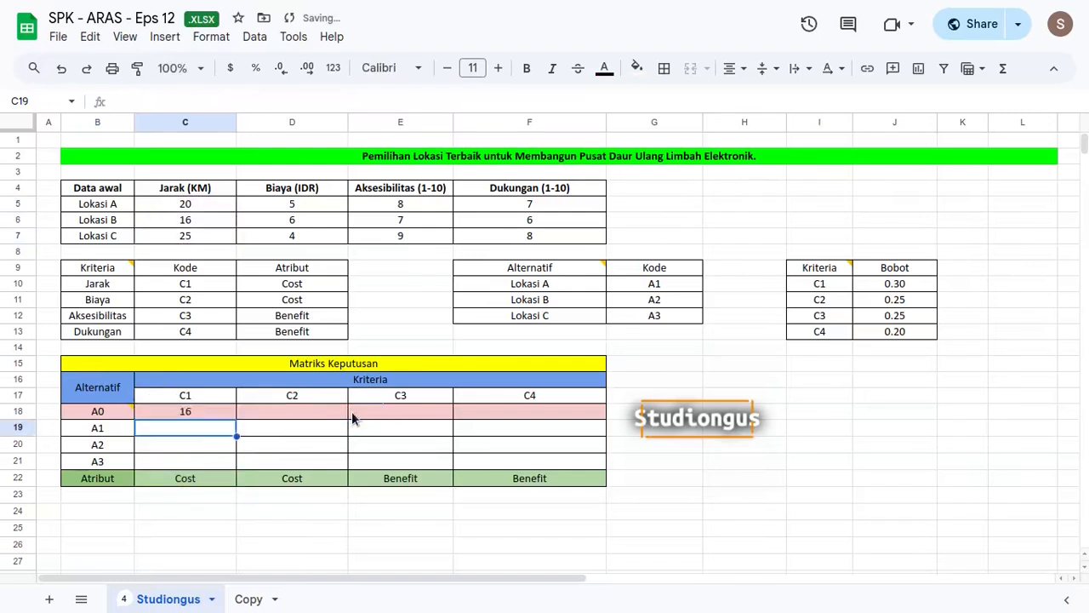
left_click(504, 408, "shift")
key("ctrl+r")
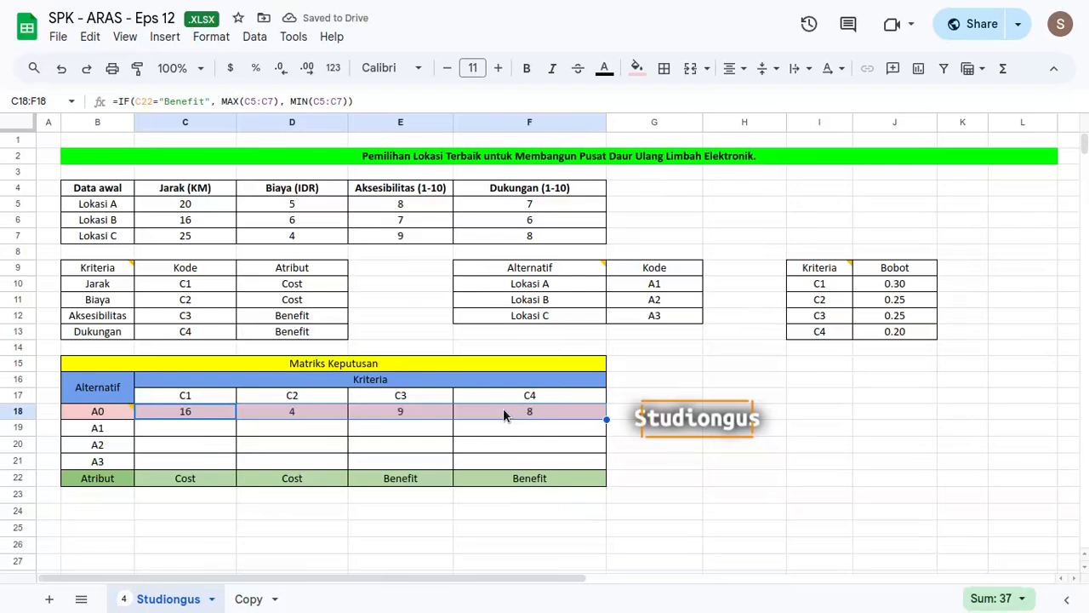
Check each A0 value in C18:F18 against its attribute in row 22 and the source data in C5:F7.
left_click(229, 494)
left_click(213, 227)
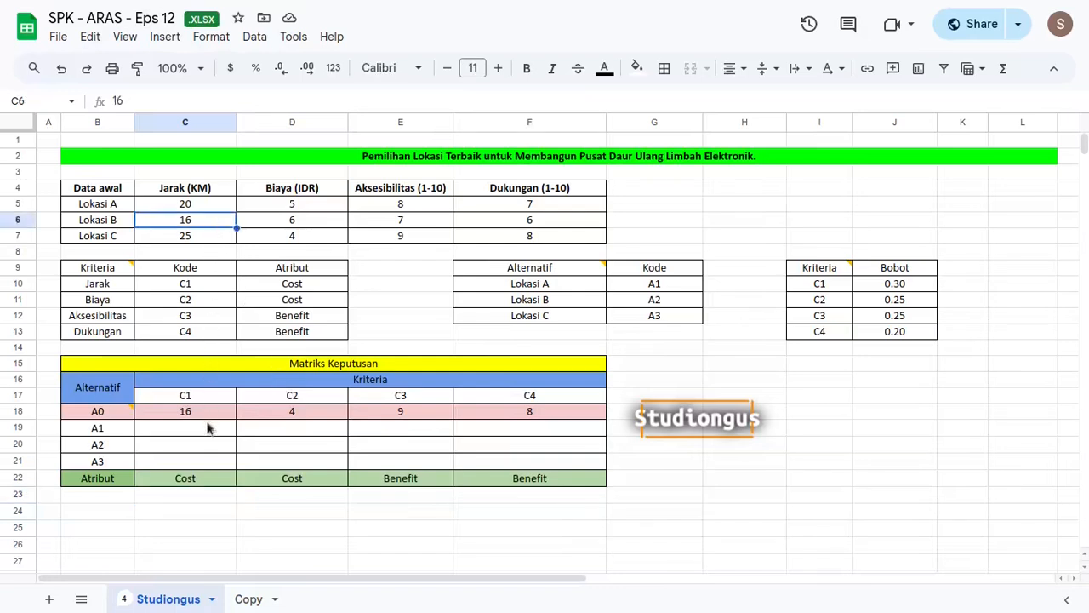
left_click(209, 412)
left_click(292, 415)
left_click(304, 235)
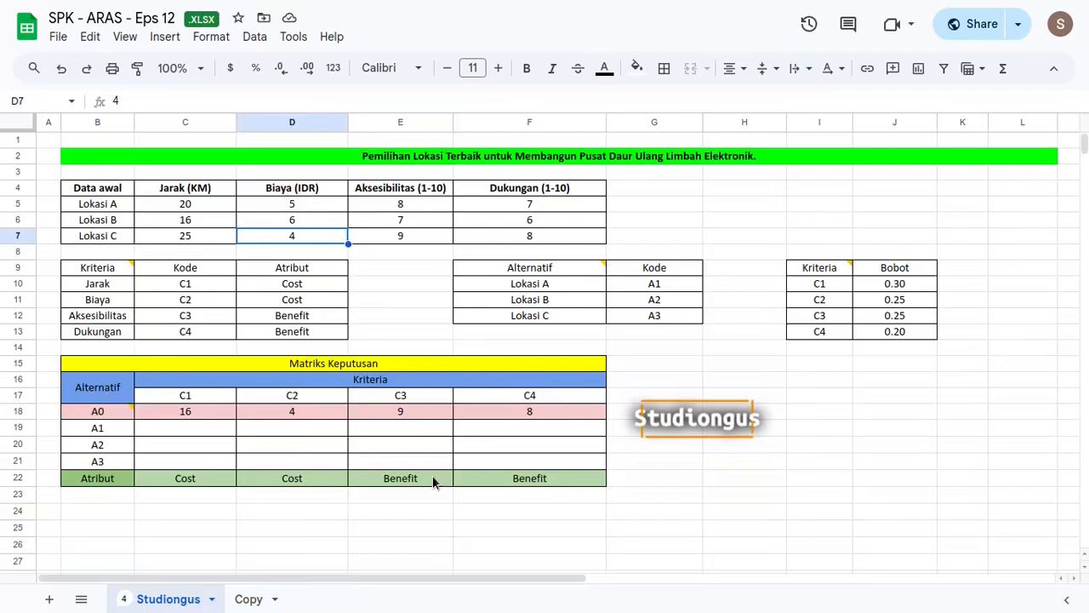
left_click_drag(432, 478, 505, 477)
left_click(433, 415)
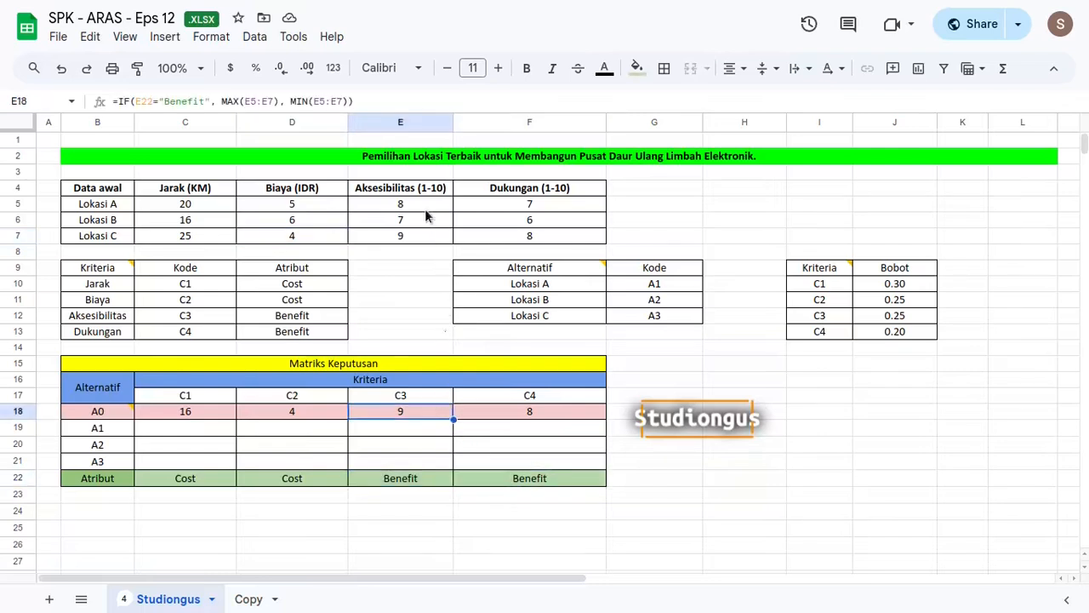
left_click(424, 238)
left_click(503, 408)
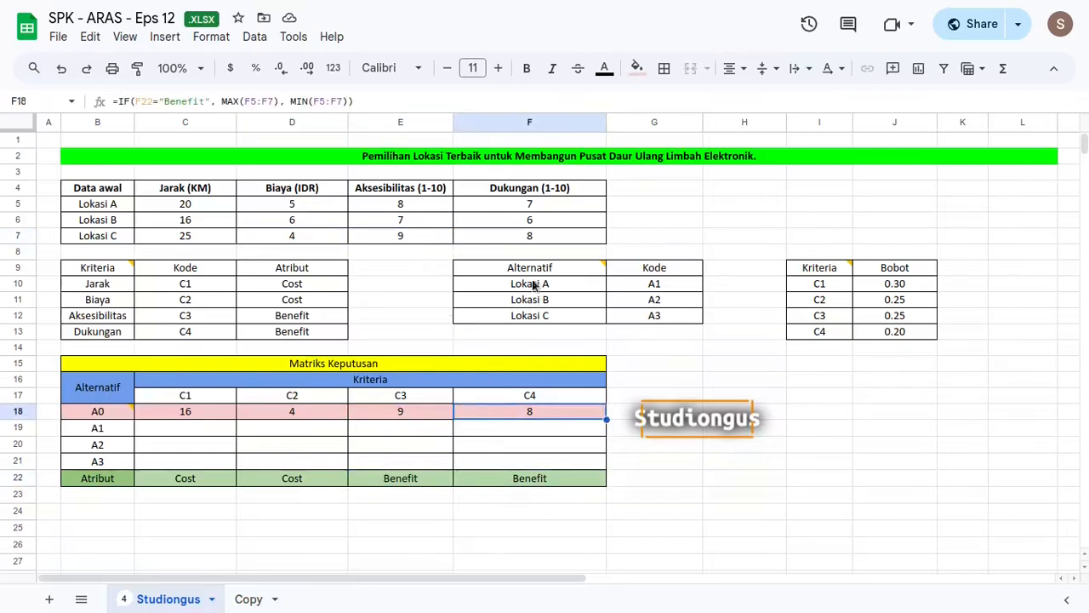
left_click(532, 238)
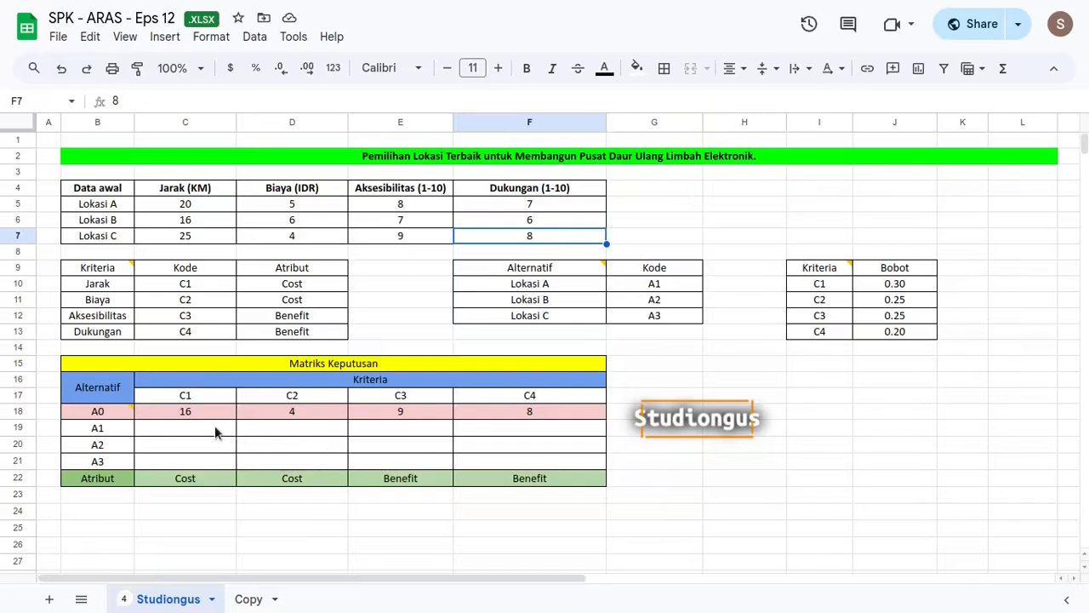
Fill the A1 to A3 rows by entering =C5 in C19 and copying it through C19:F21.
left_click(214, 426)
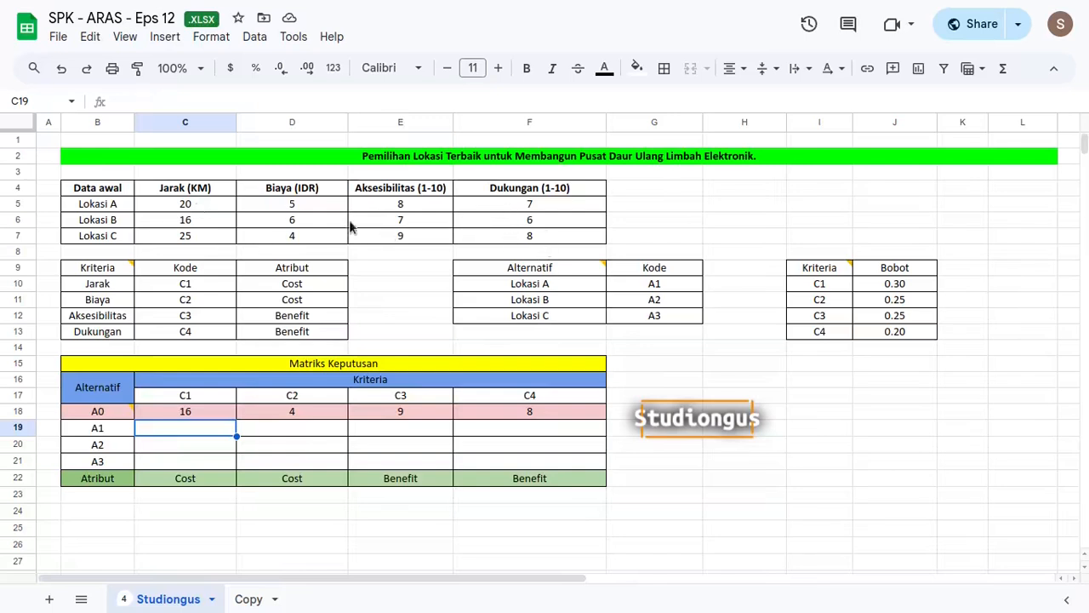
type("=")
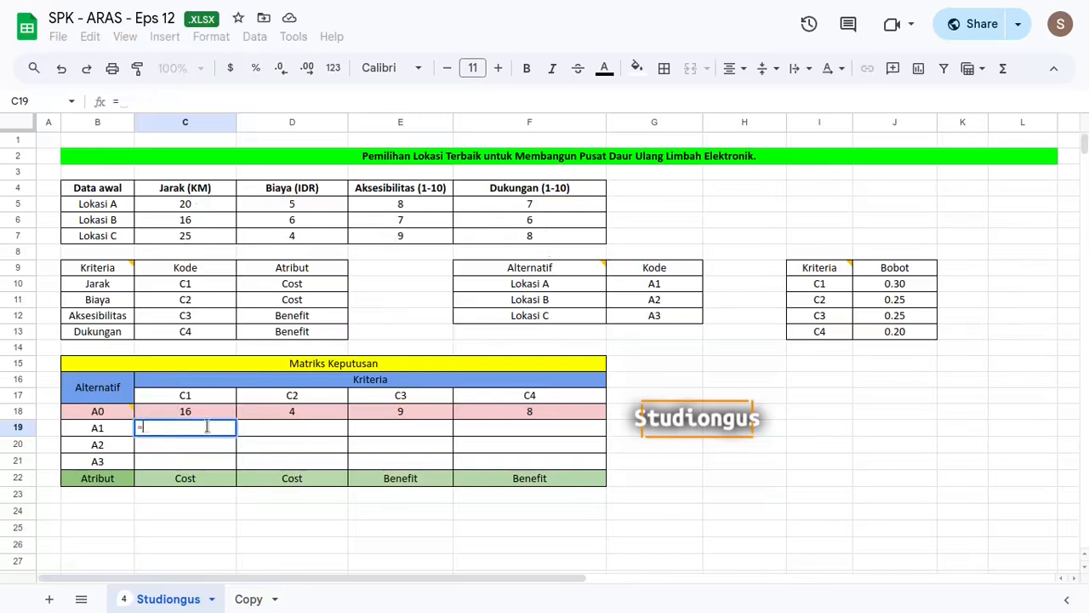
left_click(211, 203)
key("ctrl+Return")
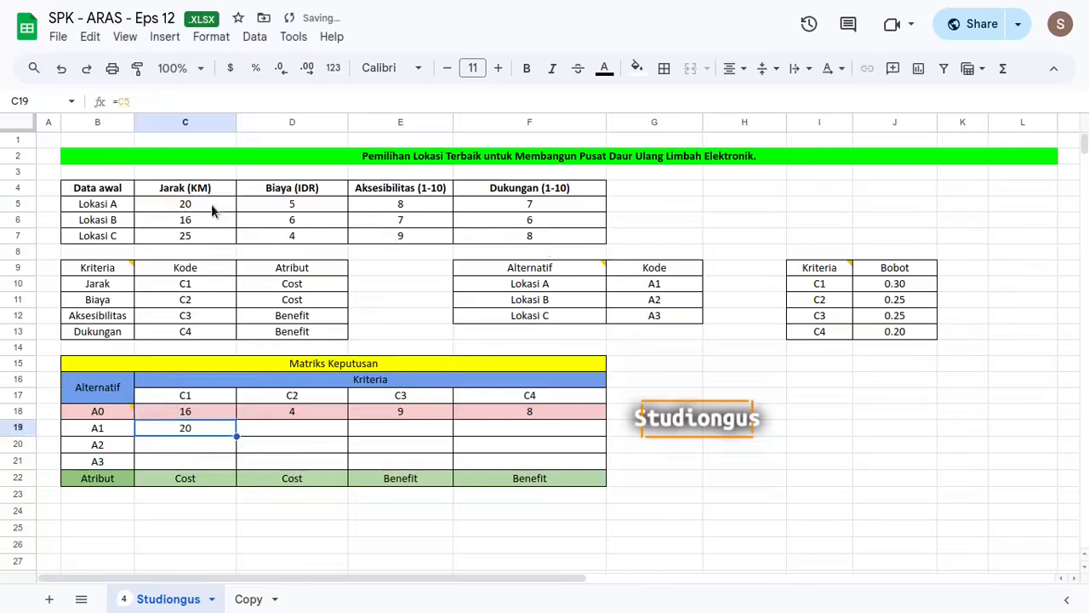
key("shift+Down")
key("shift+Down")
key("ctrl+d")
key("shift+Right")
key("shift+Right")
key("shift+Right")
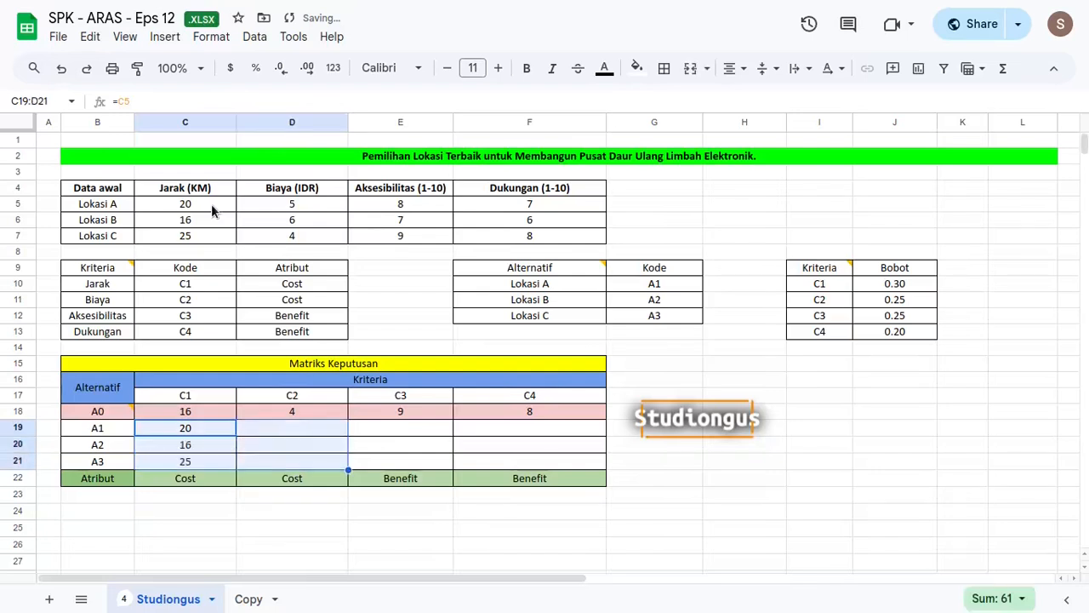
key("ctrl+r")
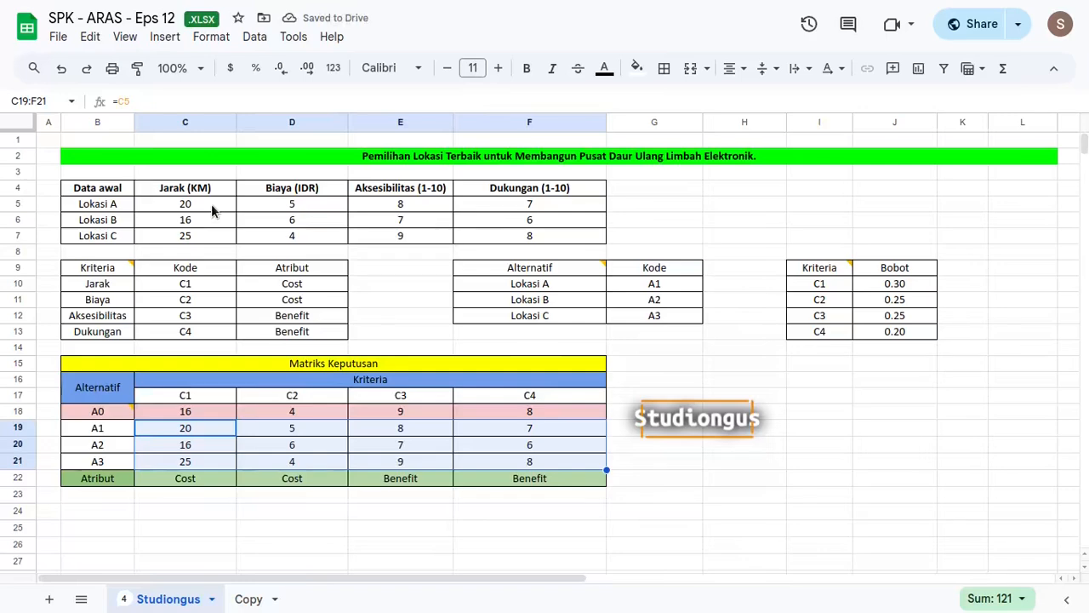
Examine the two Normalisasi Matriks (R) tables alongside the benefit and two-stage cost normalisation formulas.
left_click(303, 371)
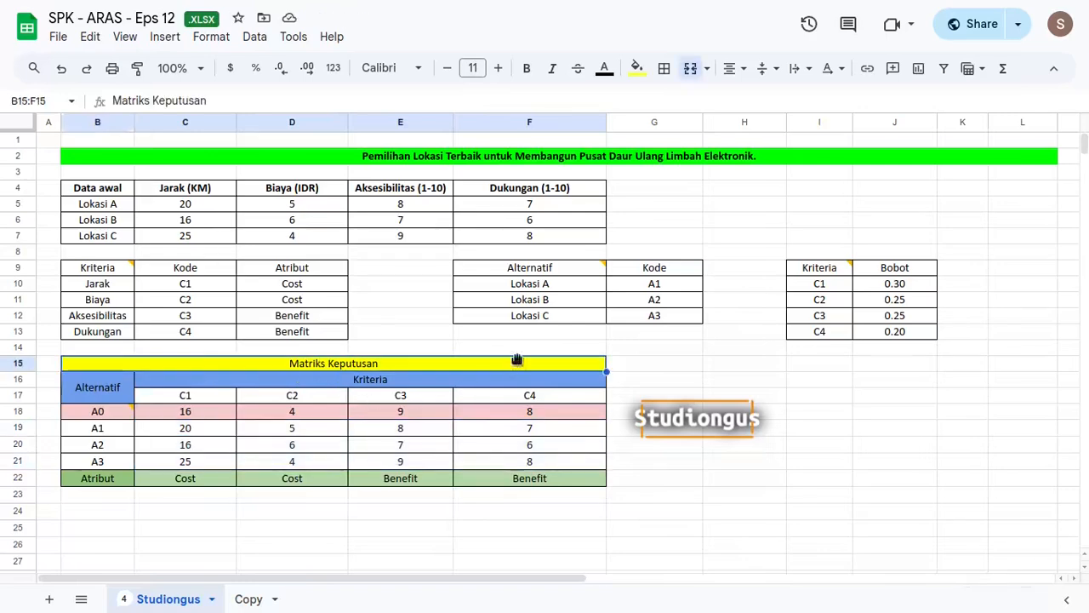
scroll(519, 358, "down", 8)
left_click(312, 228)
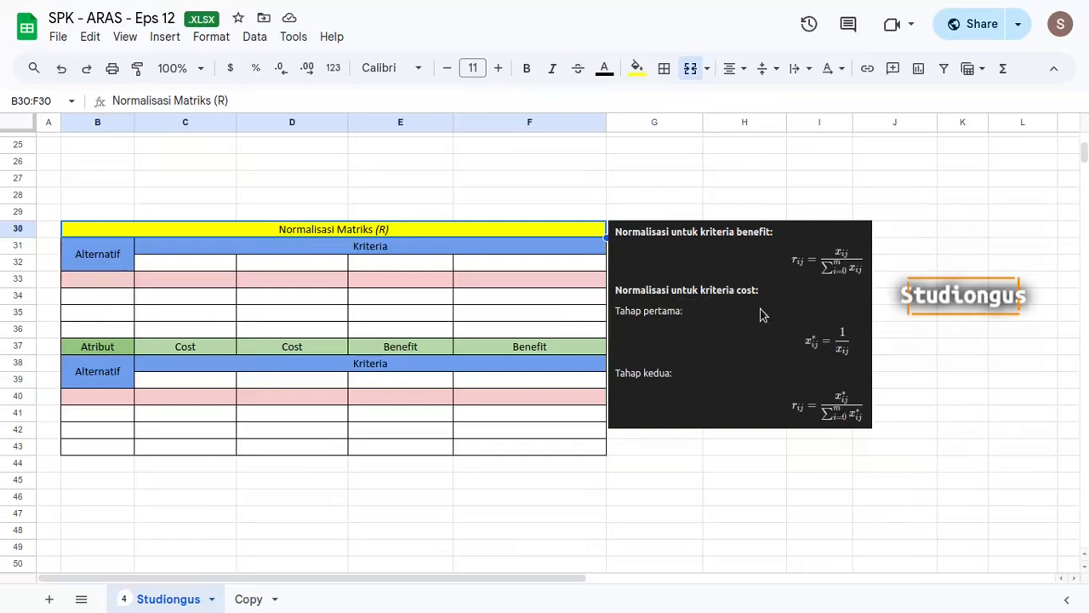
left_click_drag(199, 297, 564, 336)
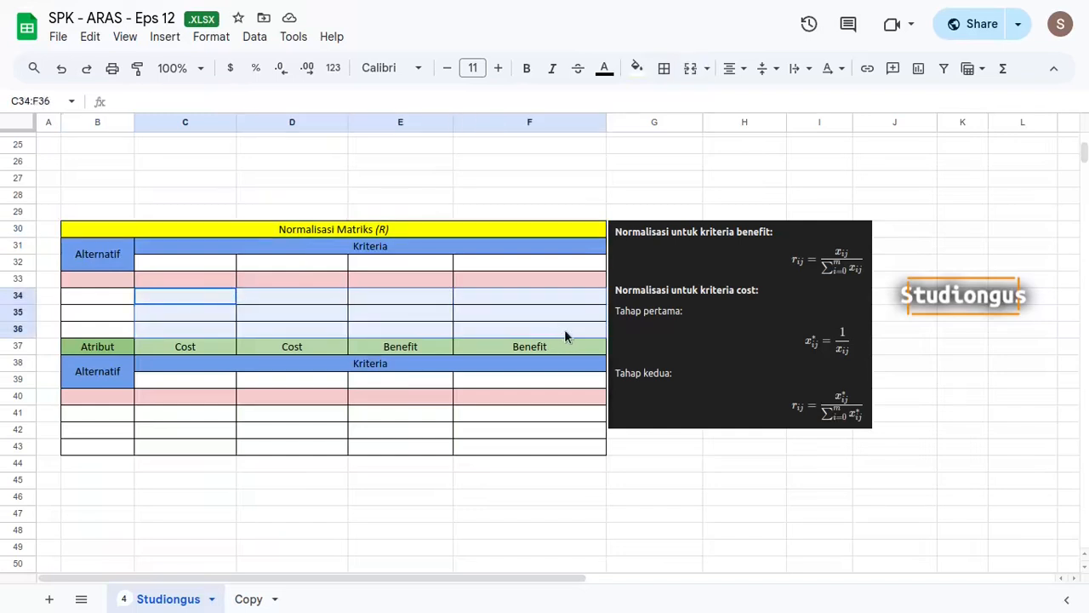
left_click_drag(162, 412, 527, 451)
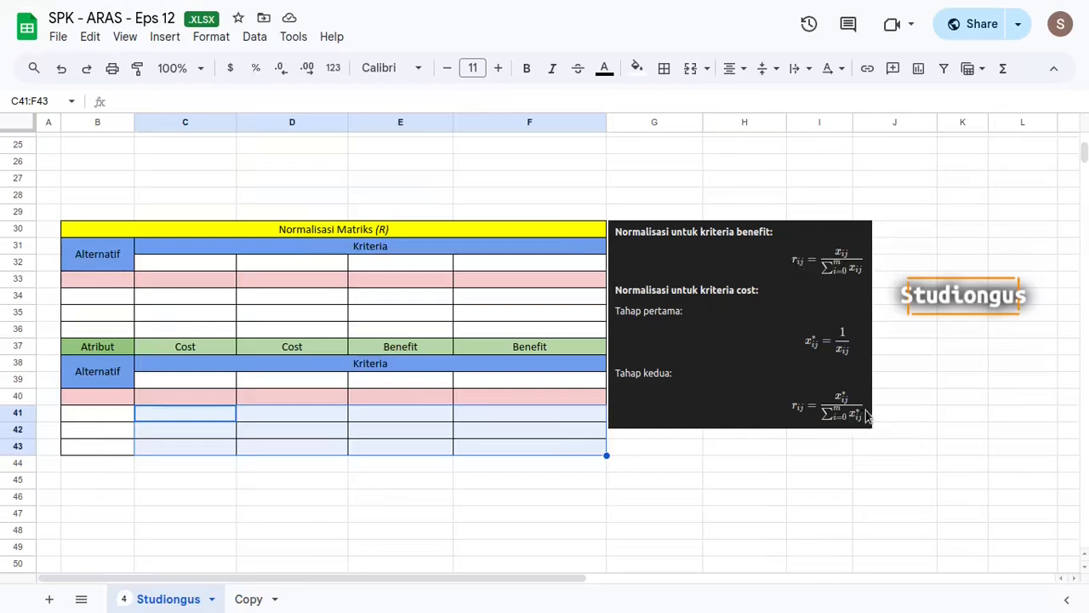
Link the first criteria header of the Normalisasi Matriks table to the decision matrix with =C17 in C32.
left_click(177, 264)
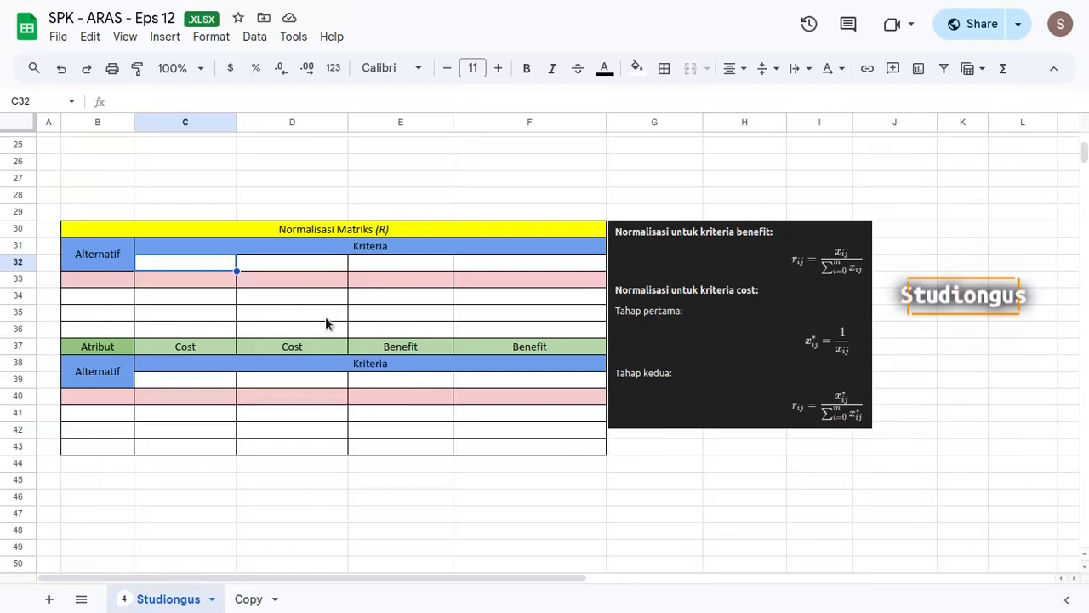
type("=")
scroll(394, 371, "down", 3)
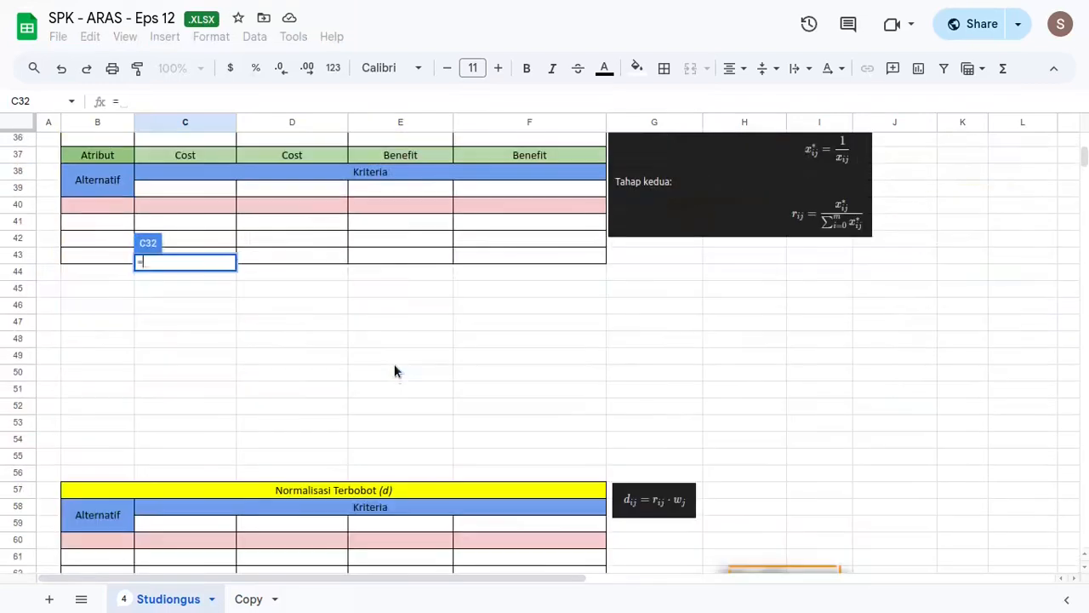
scroll(394, 371, "up", 6)
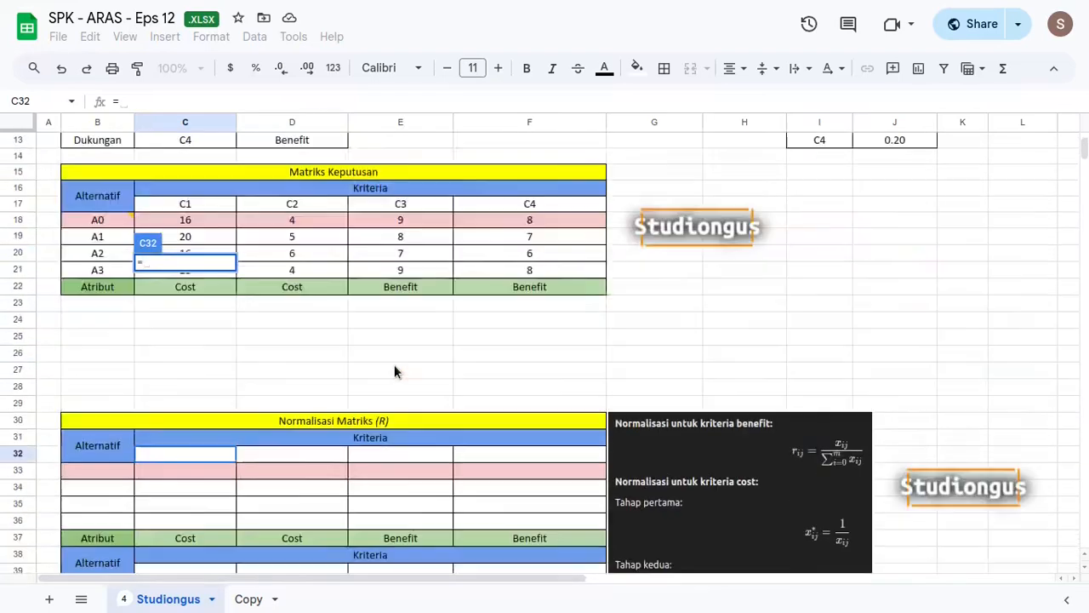
scroll(394, 372, "up", 2)
left_click(197, 300)
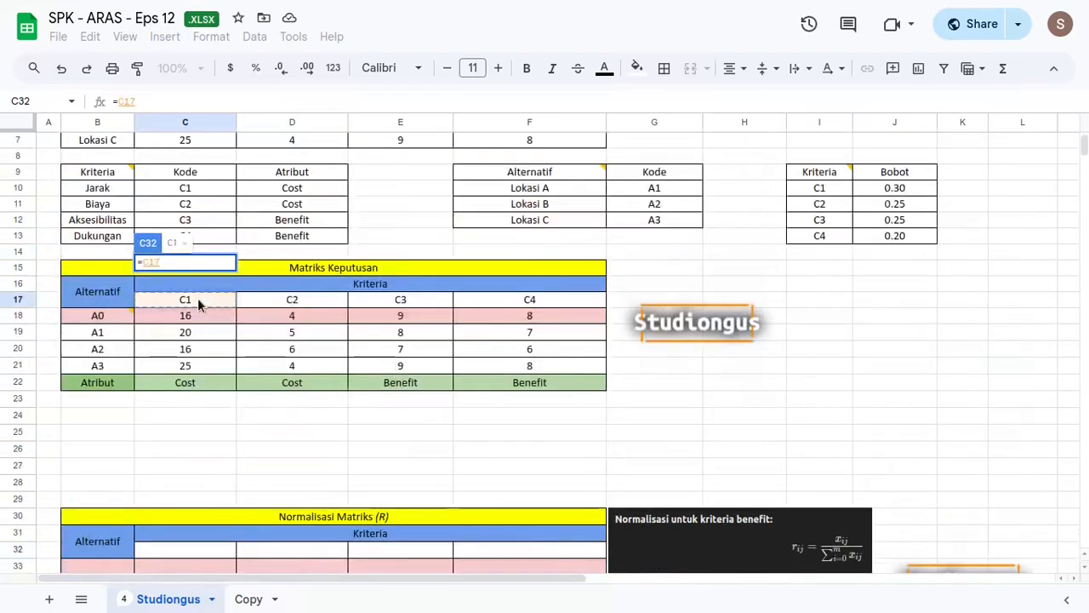
key("Return")
Copy the C32 reference into B33:B36 for the alternative codes and shade B33 light red to match its row.
left_click(195, 450)
key("ctrl+c")
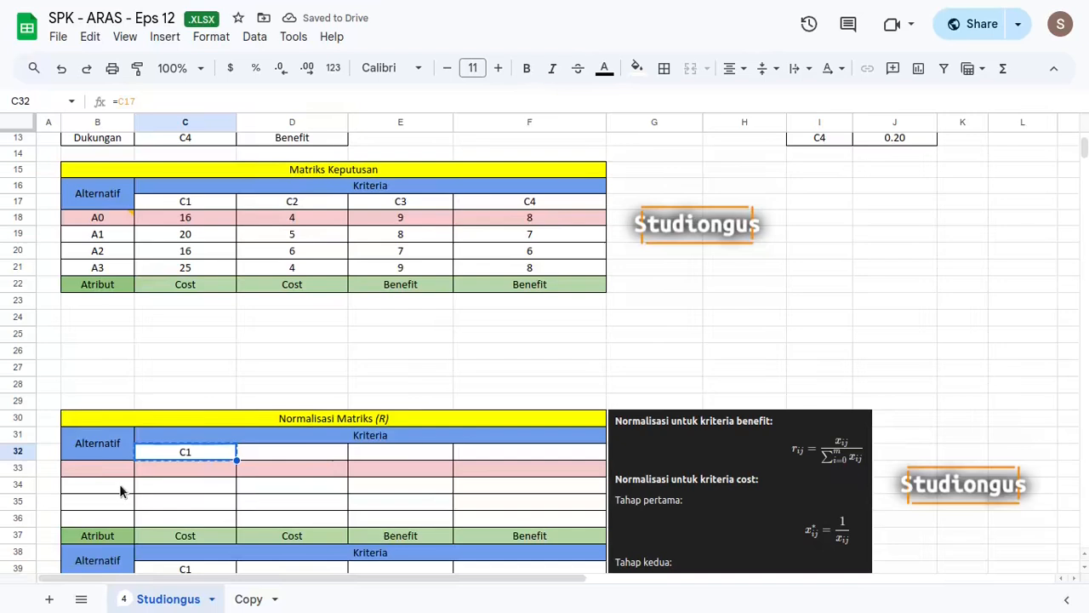
left_click(108, 467)
key("ctrl+v")
left_click(637, 68)
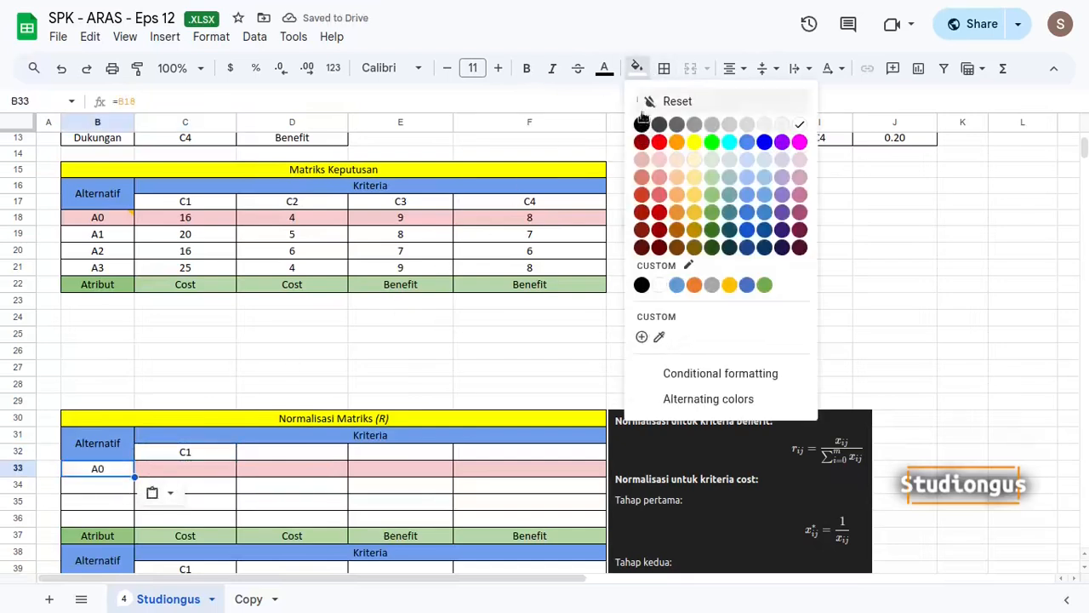
left_click(660, 159)
left_click(128, 483)
key("ctrl+v")
left_click(128, 518, "shift")
key("ctrl+v")
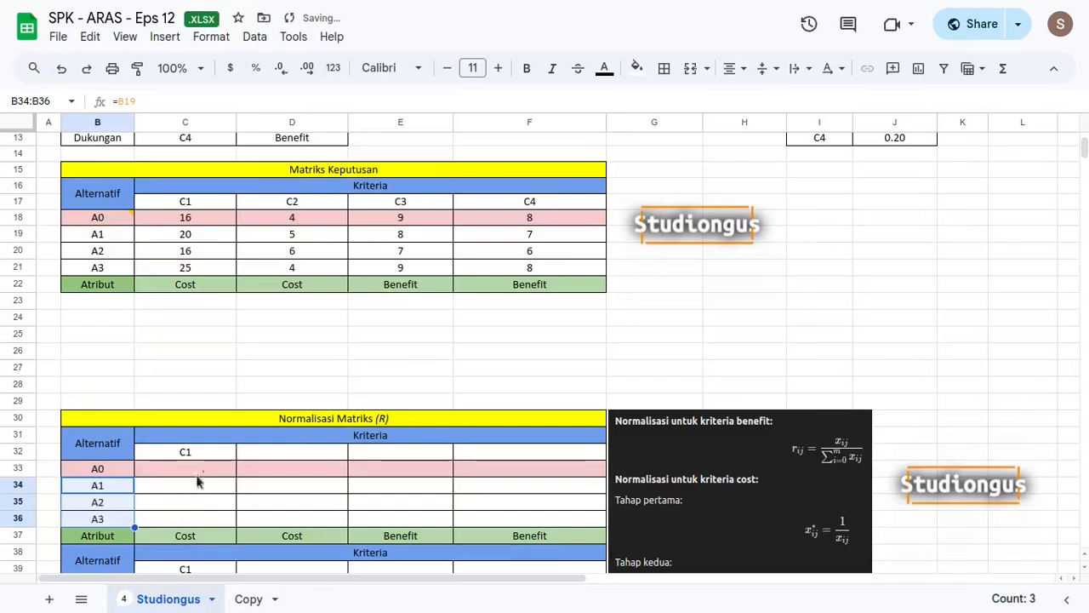
Fill the criteria headers in C32:F32 with the copied C32 reference.
left_click(185, 452)
left_click(505, 452, "shift")
key("ctrl+v")
Enter the first-stage normalisation formula =IF(C37="Cost", 1/C18, C18) in C33.
scroll(436, 349, "down", 5)
key("Down")
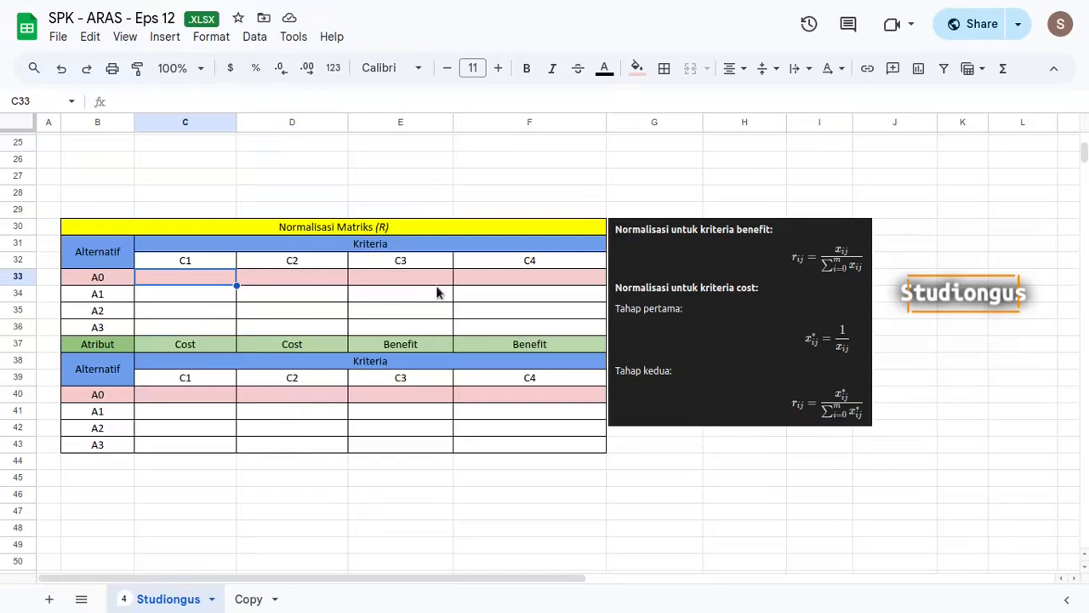
type("=if")
left_click(262, 302)
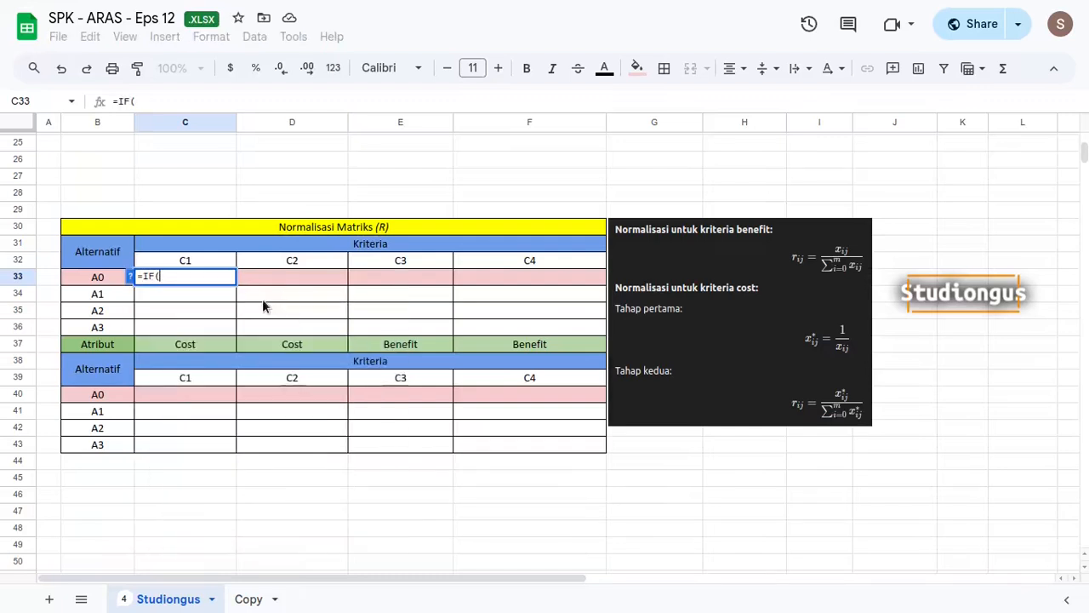
left_click(202, 346)
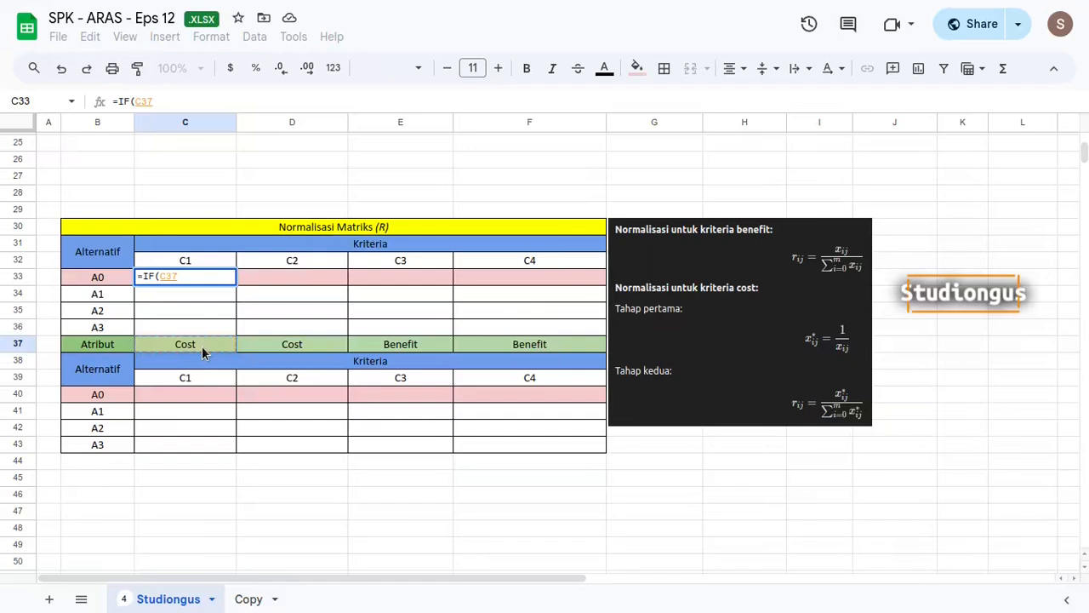
type("=\"C")
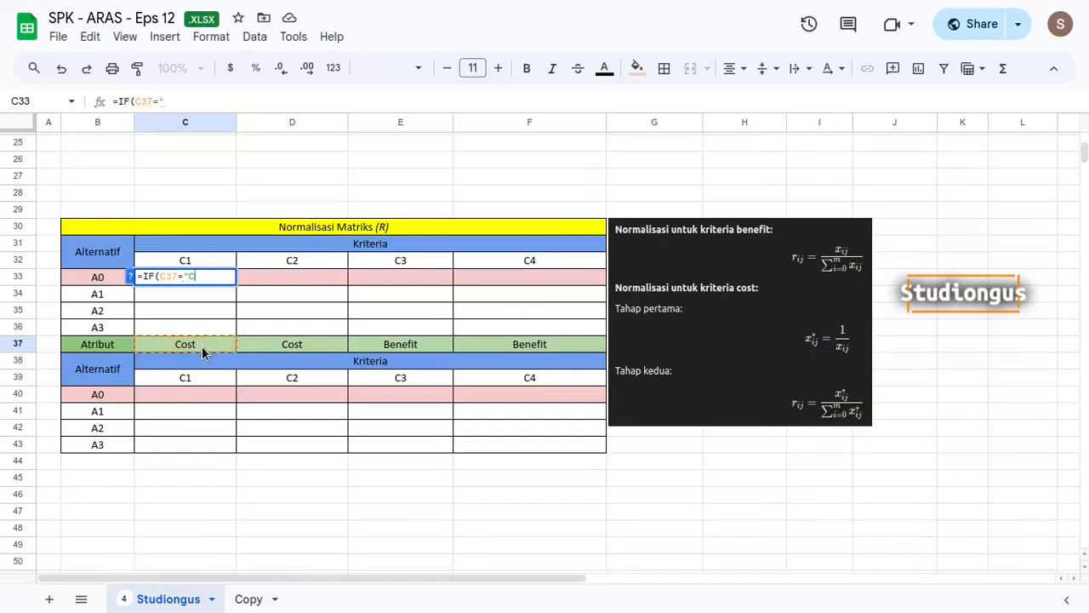
type("ost\",")
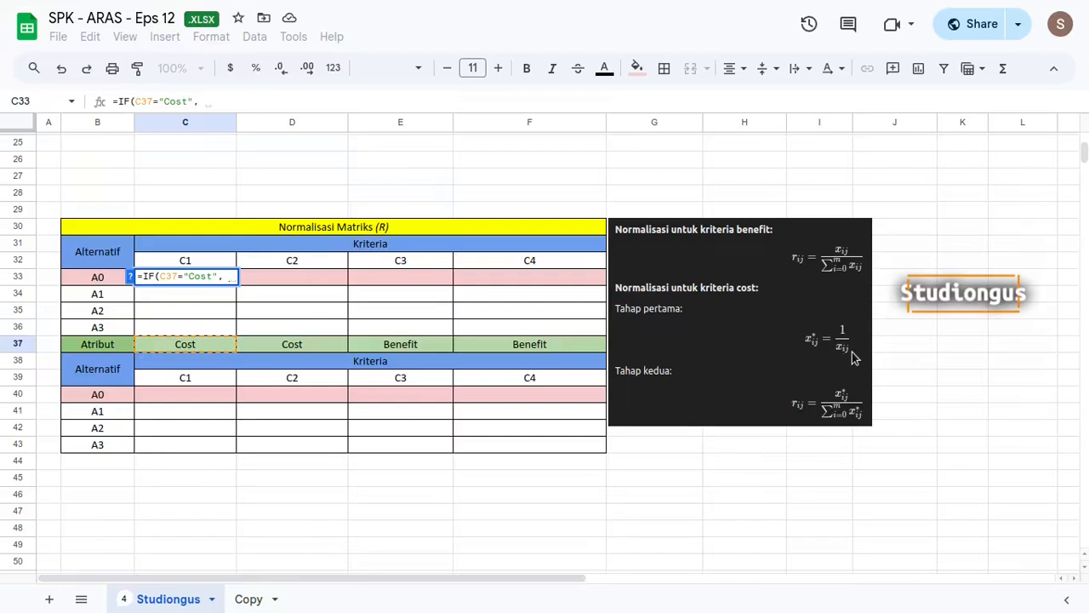
scroll(537, 313, "down", 3)
scroll(520, 364, "up", 3)
type("1/")
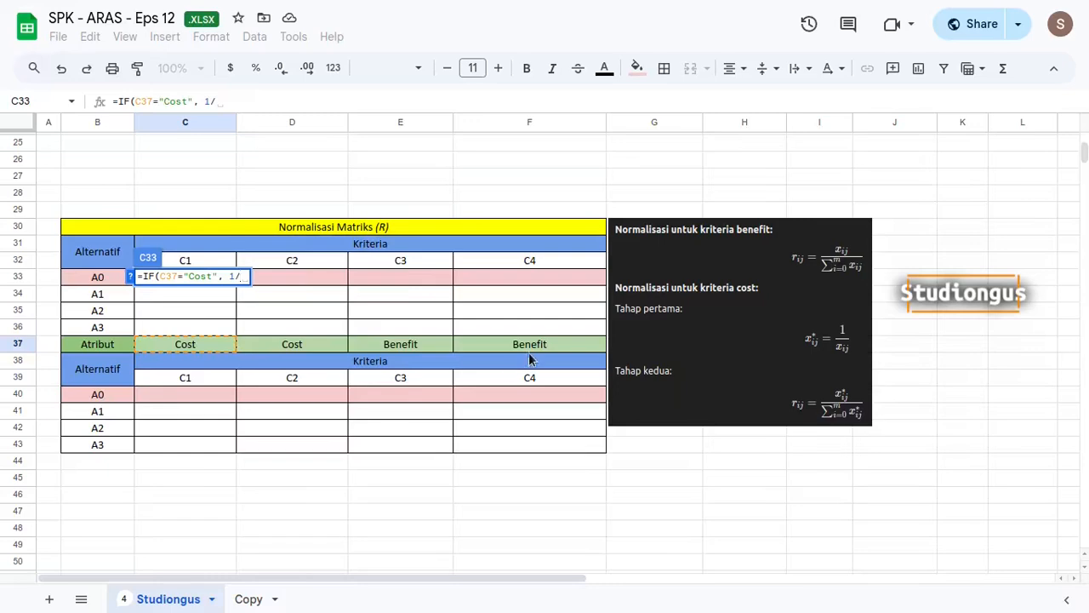
scroll(526, 357, "up", 5)
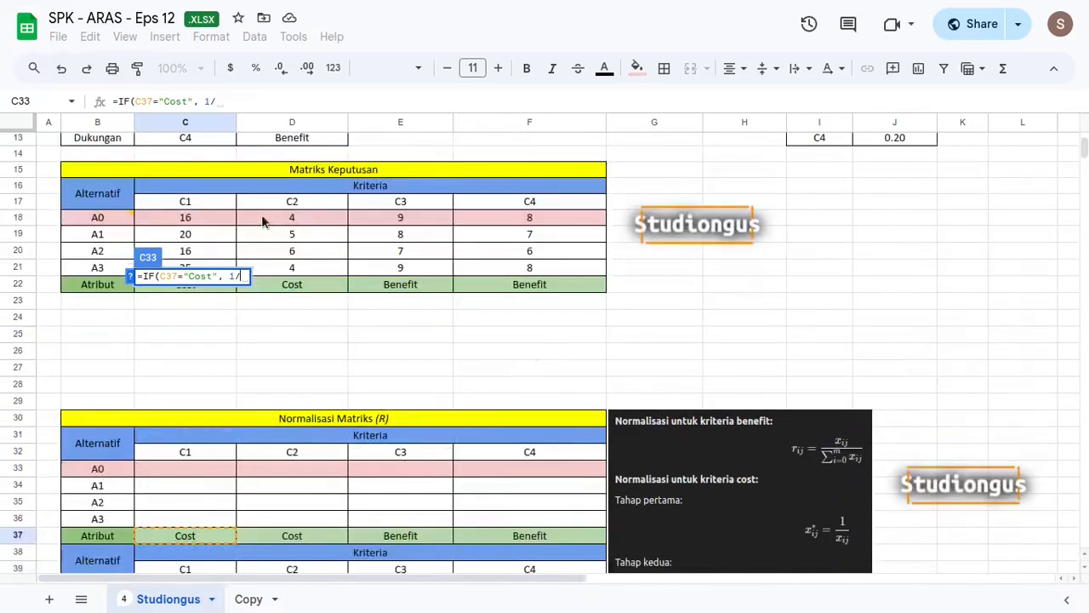
left_click(214, 218)
scroll(569, 339, "down", 2)
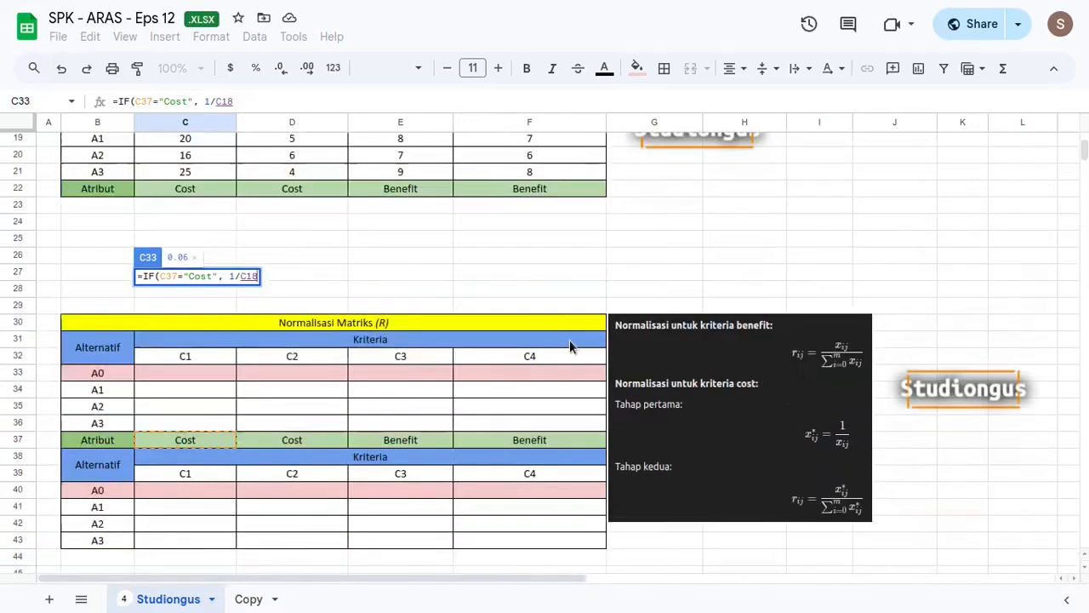
type(",")
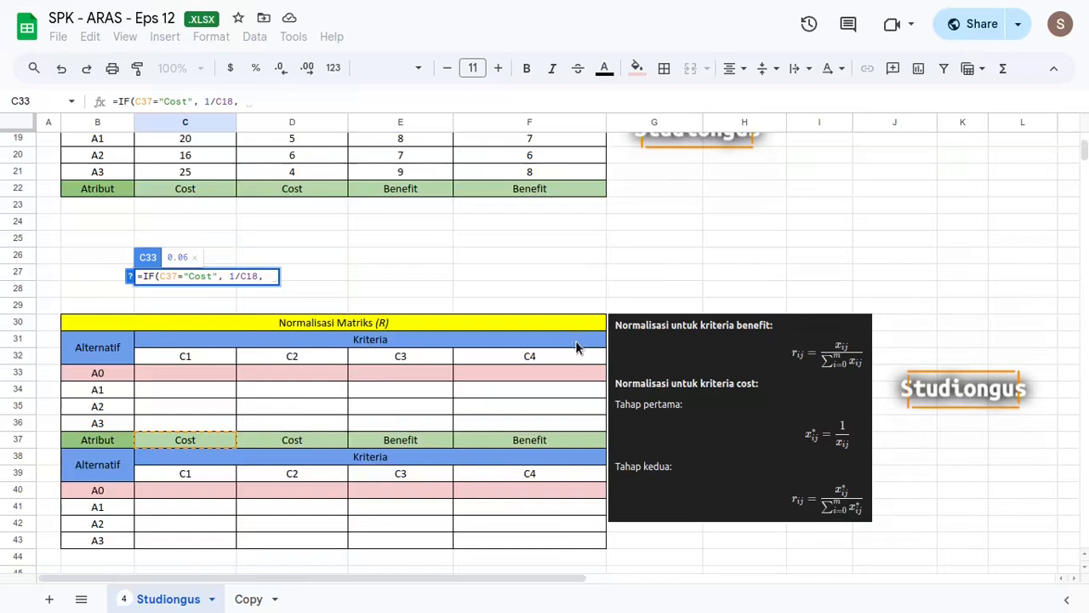
scroll(196, 219, "up", 2)
left_click(188, 217)
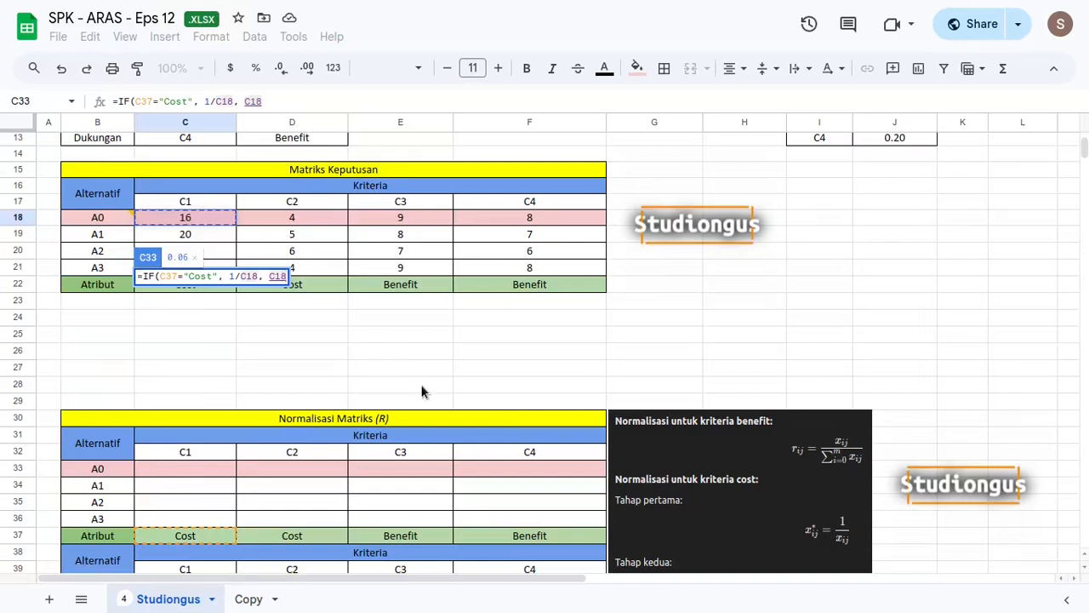
key("Return")
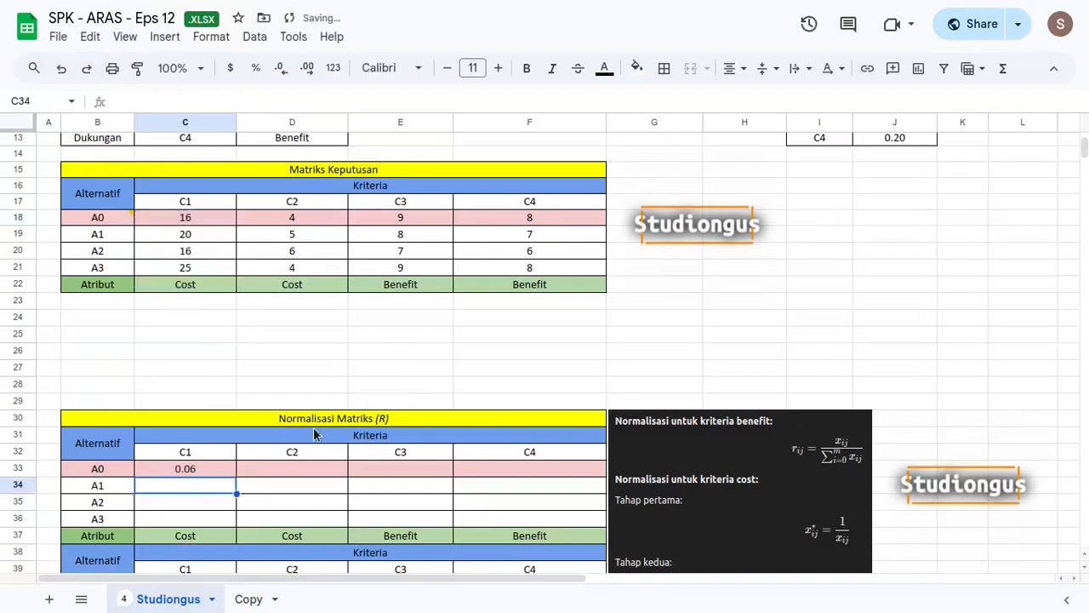
Lock the attribute row in the C33 formula by changing its condition reference to C$37.
scroll(314, 417, "down", 2)
left_click(206, 372)
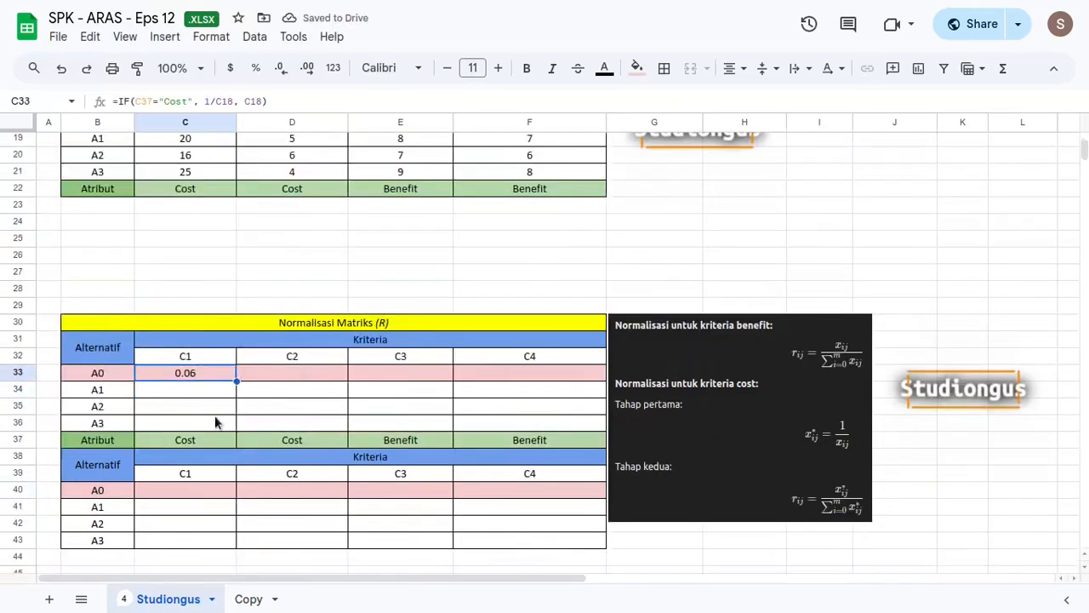
left_click(217, 422, "shift")
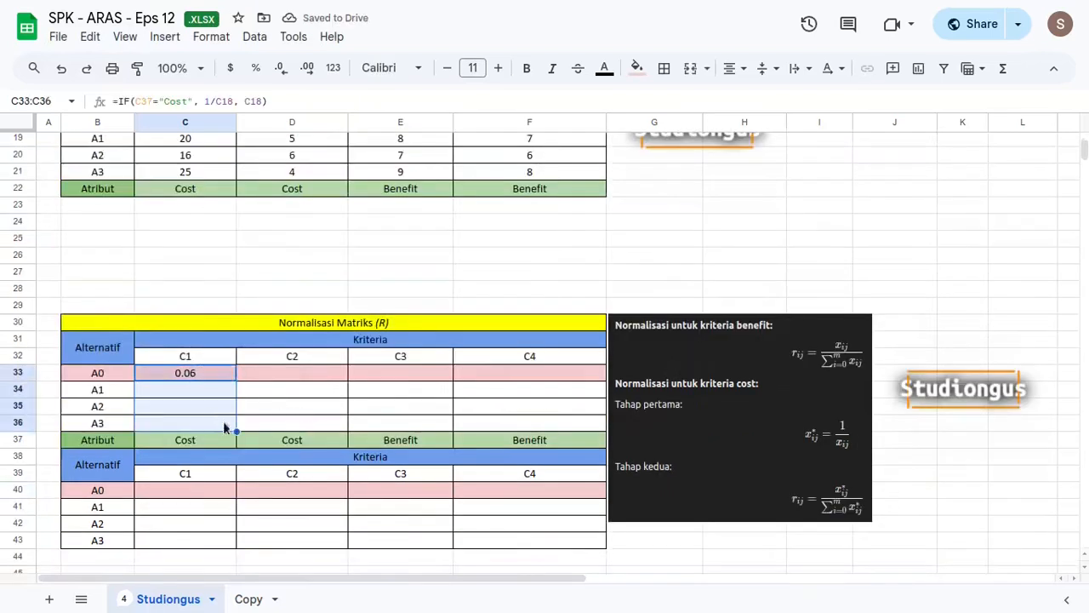
double_click(208, 370)
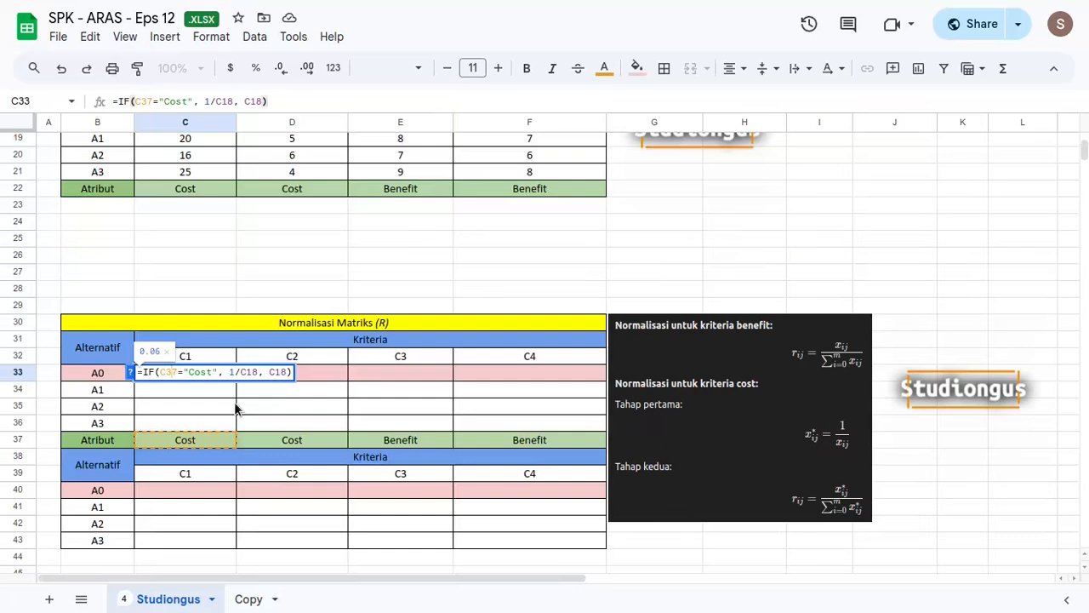
key("F4")
key("F4")
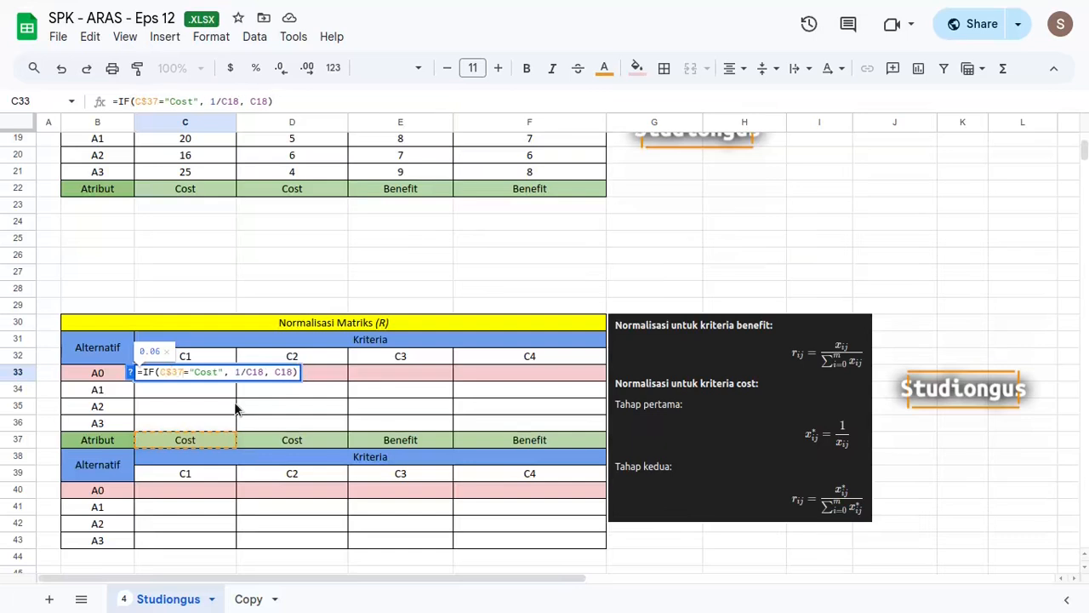
key("Return")
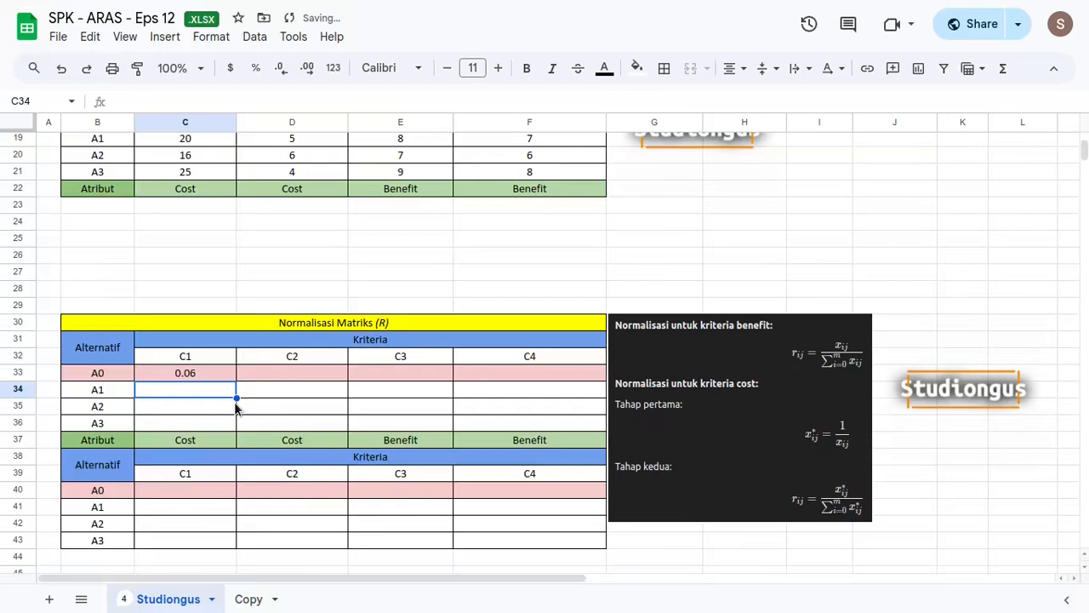
Fill the C33 formula down to row 36 and across to column F, covering C33:F36.
key("Up")
key("shift+Down")
key("shift+Down")
key("shift+Down")
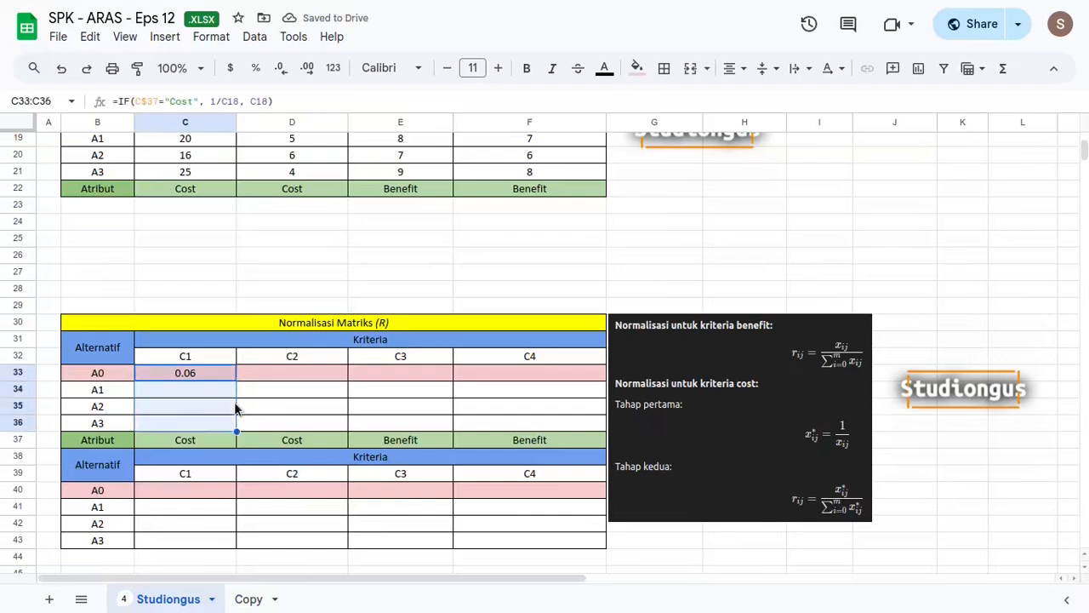
key("ctrl+d")
key("shift+Right")
key("shift+Right")
key("shift+Right")
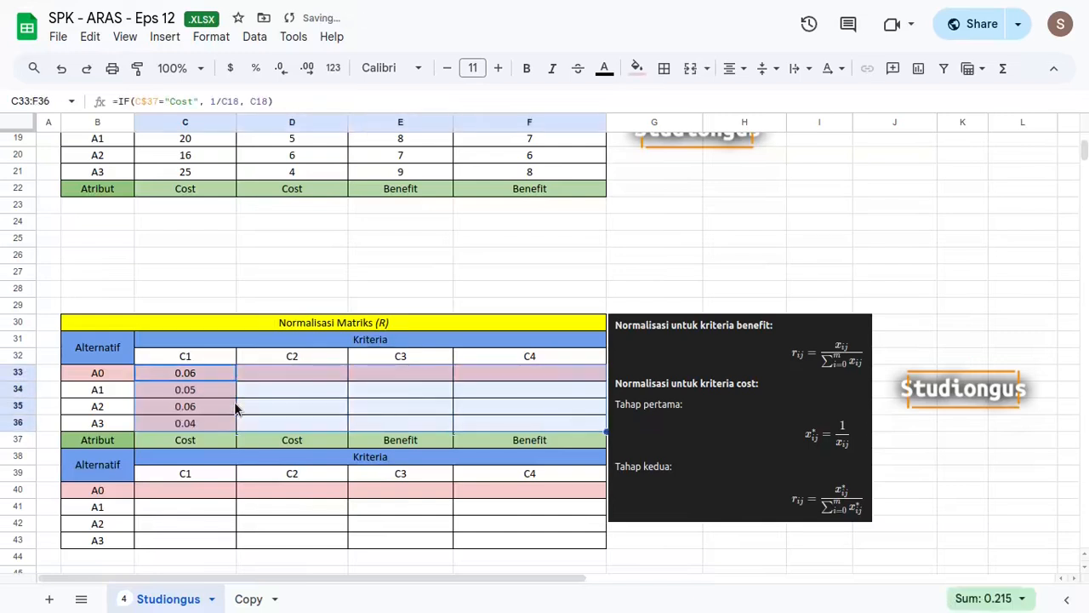
key("ctrl+r")
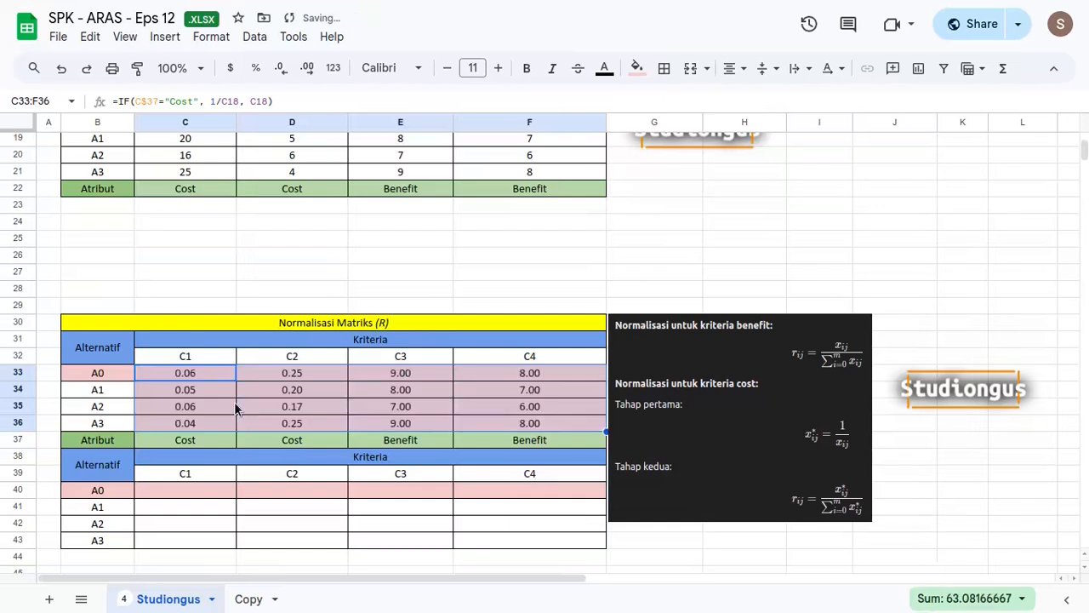
Clear the pink fill from the A1 to A3 values in C34:F36.
left_click(255, 404)
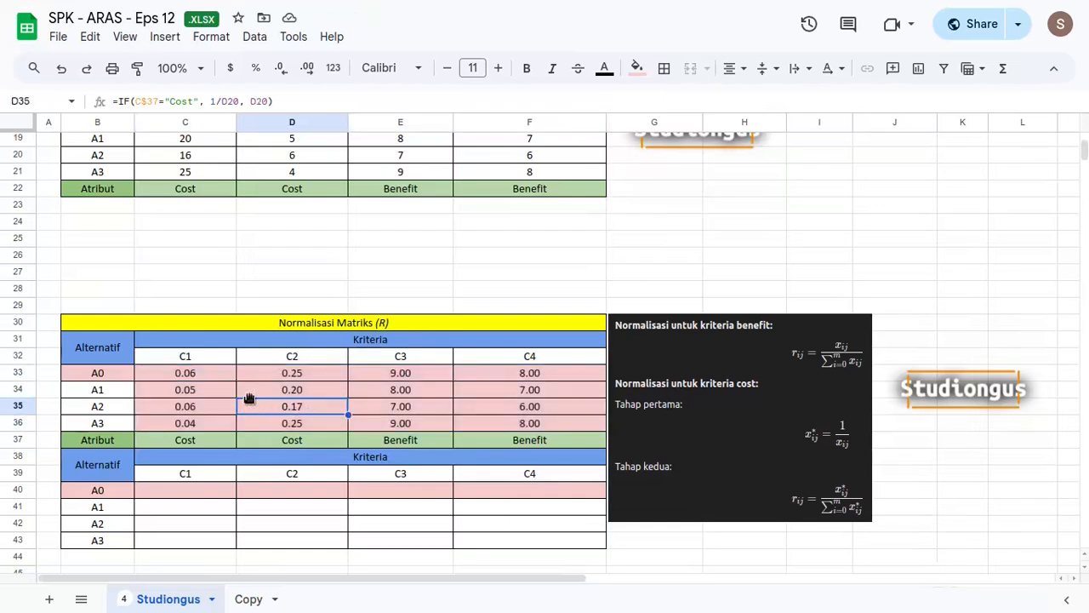
left_click(227, 389)
left_click(508, 426, "shift")
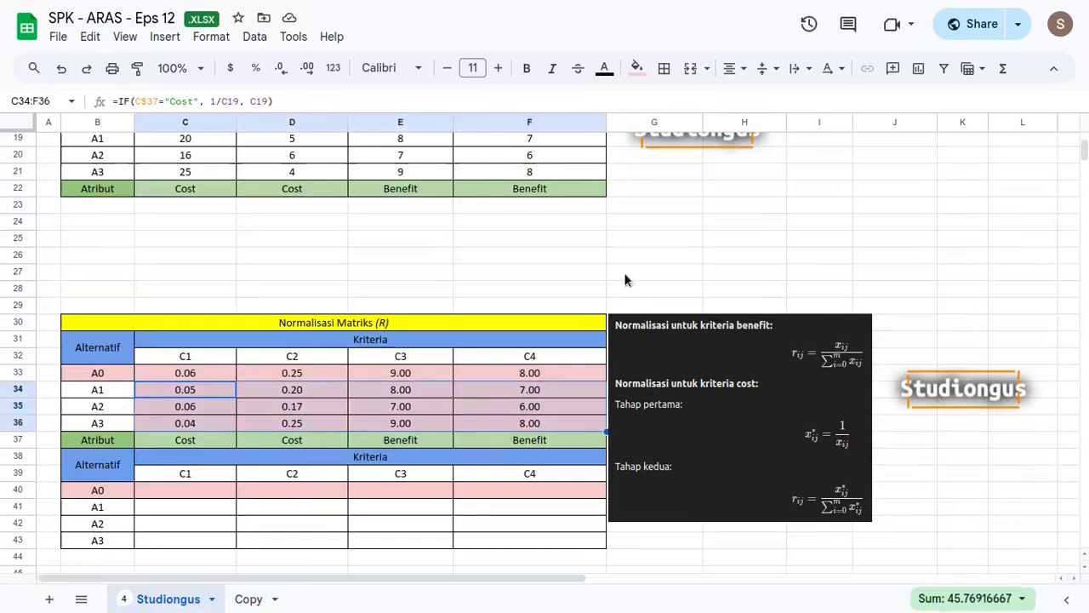
left_click(664, 68)
left_click(637, 68)
left_click(638, 70)
left_click(652, 108)
left_click(292, 260)
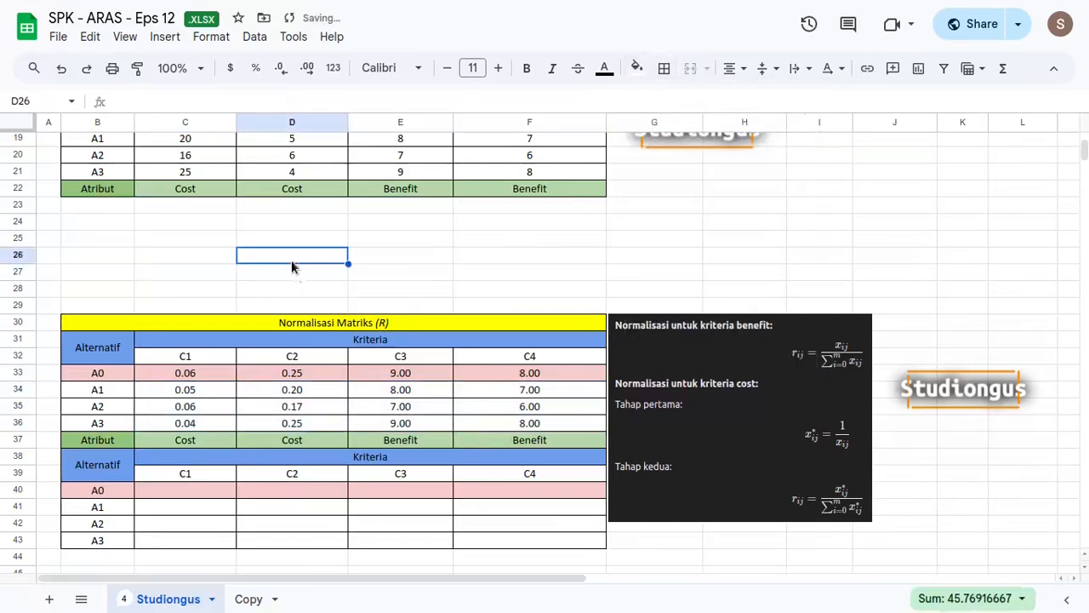
Compare the first-stage normalised values in C33:F36 with the decision matrix in C18:F21, for the cost and the benefit columns.
scroll(305, 310, "down", 3)
scroll(235, 276, "up", 2)
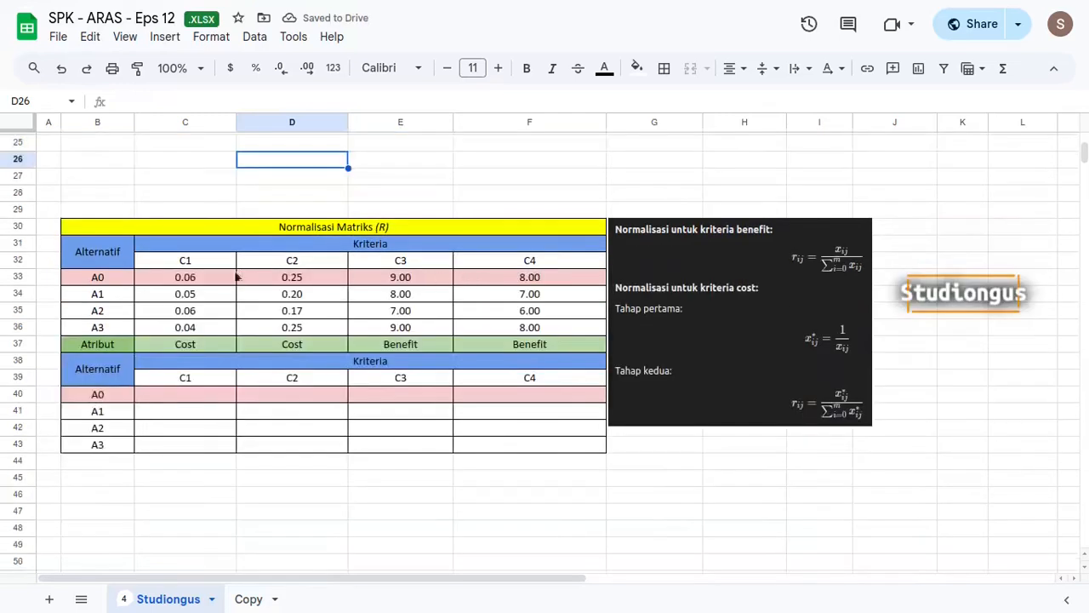
left_click(300, 227)
left_click_drag(202, 278, 523, 336)
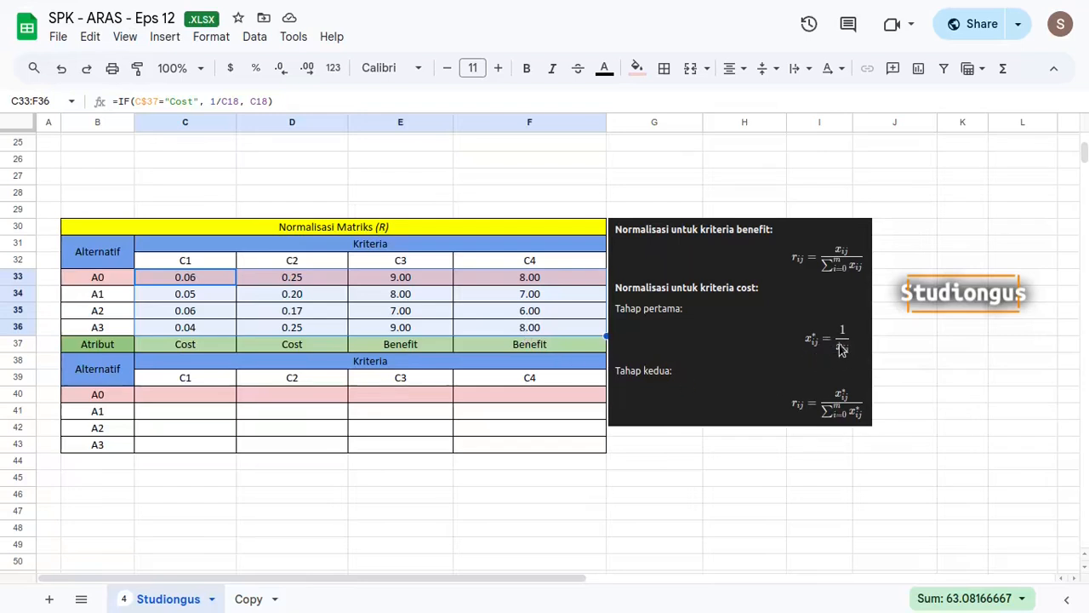
left_click(504, 312)
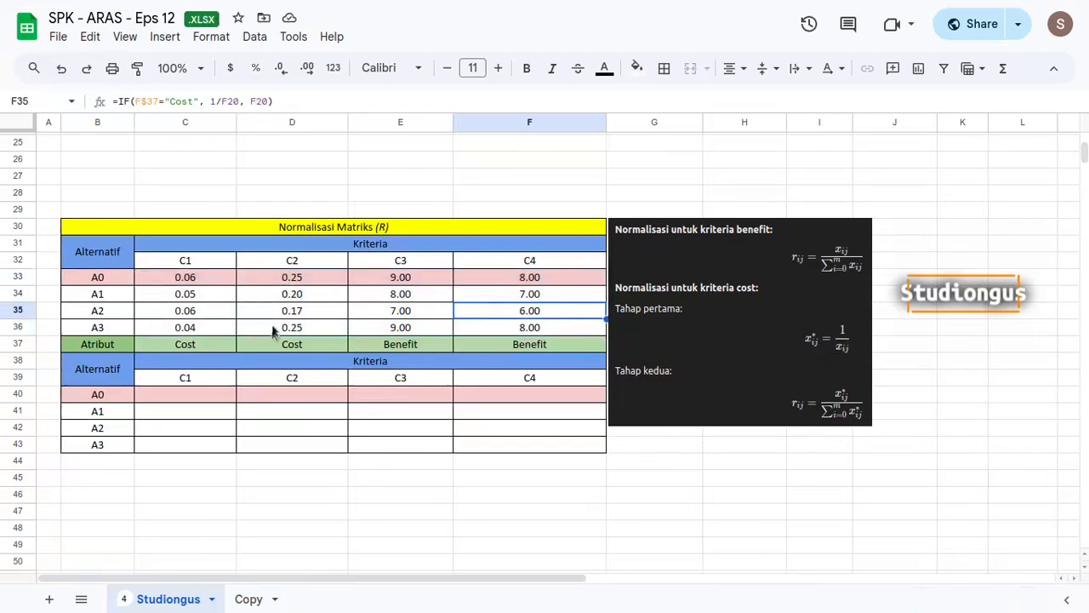
scroll(273, 330, "up", 4)
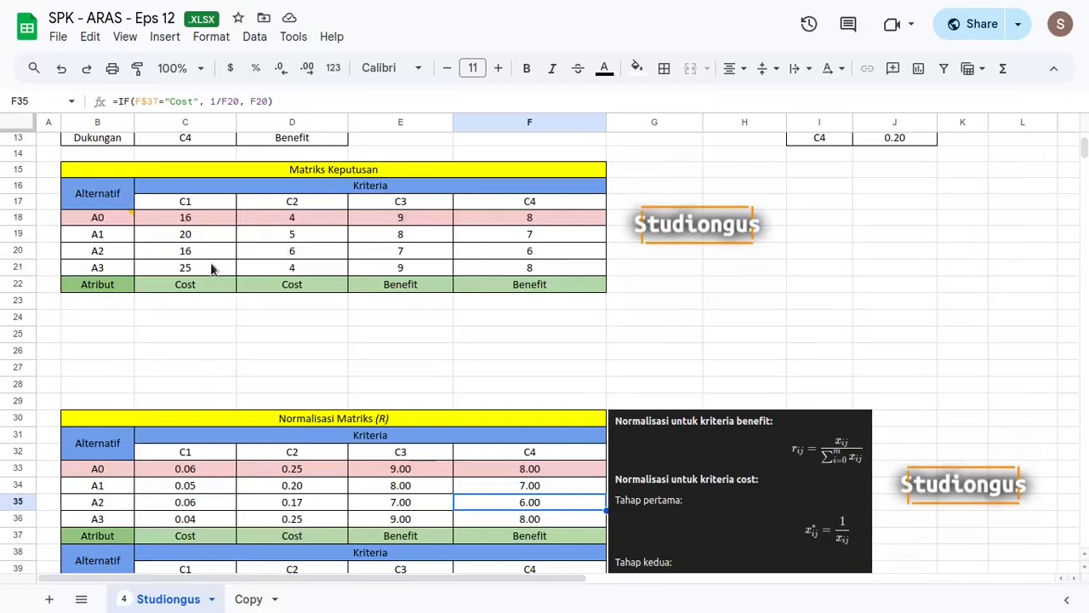
left_click(208, 221)
left_click_drag(216, 248, 294, 268)
left_click_drag(210, 470, 299, 522)
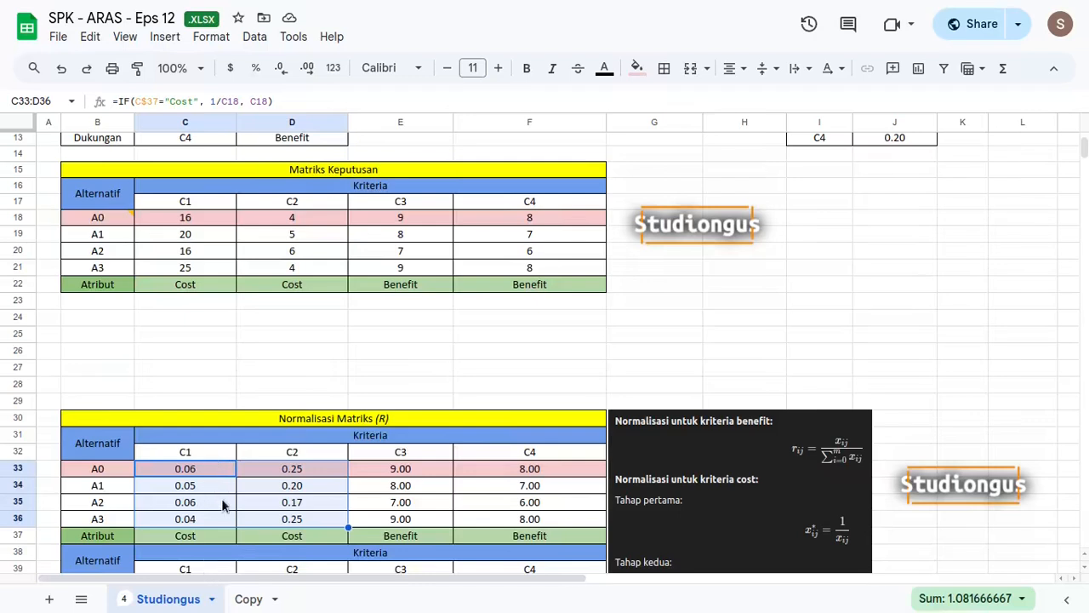
left_click_drag(425, 221, 418, 236)
left_click_drag(486, 269, 525, 275)
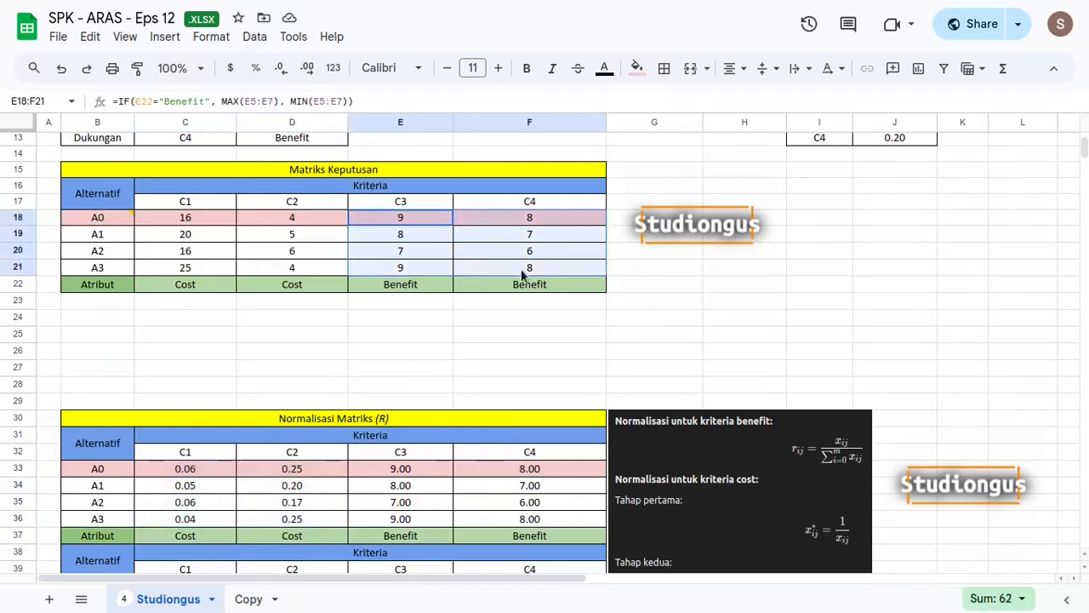
left_click_drag(415, 477, 526, 521)
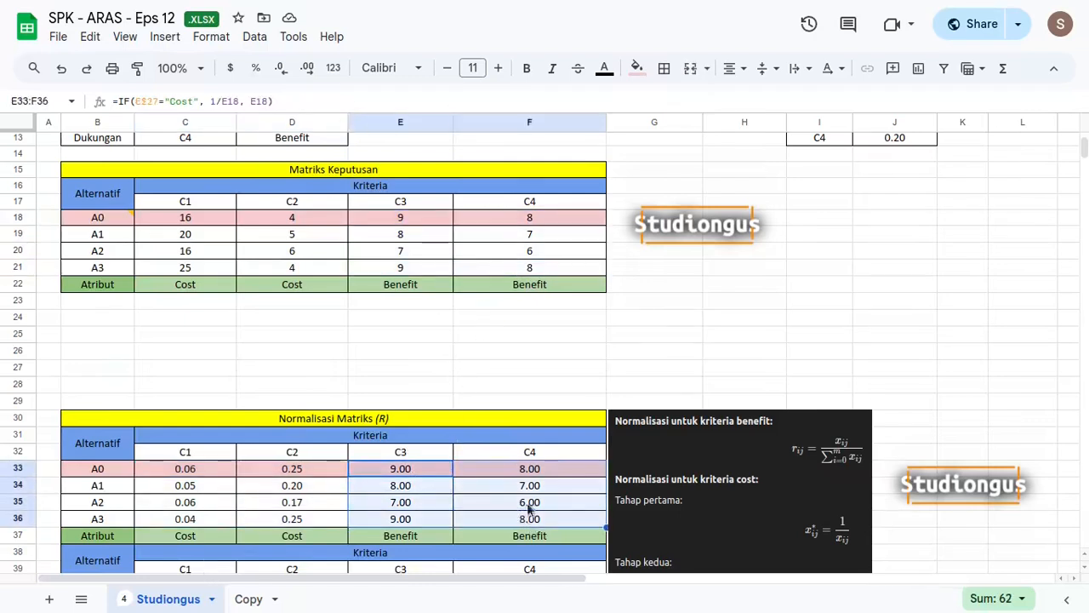
scroll(484, 362, "down", 3)
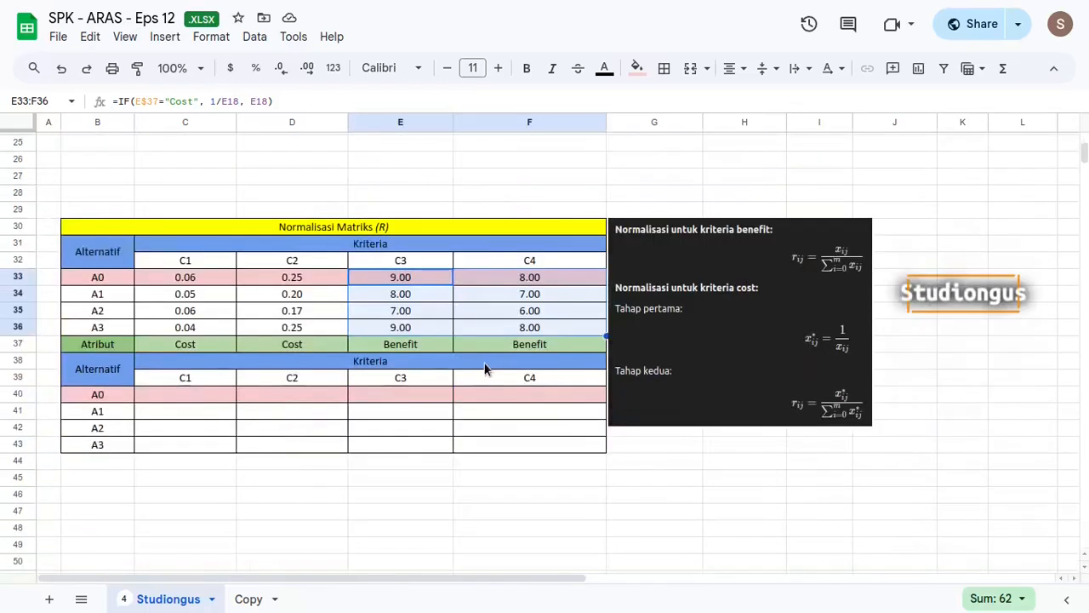
Begin the second-stage formula in C40 with an IF testing C37="Benefit" and C33/C33:C36 as both the true and false results.
left_click(196, 396)
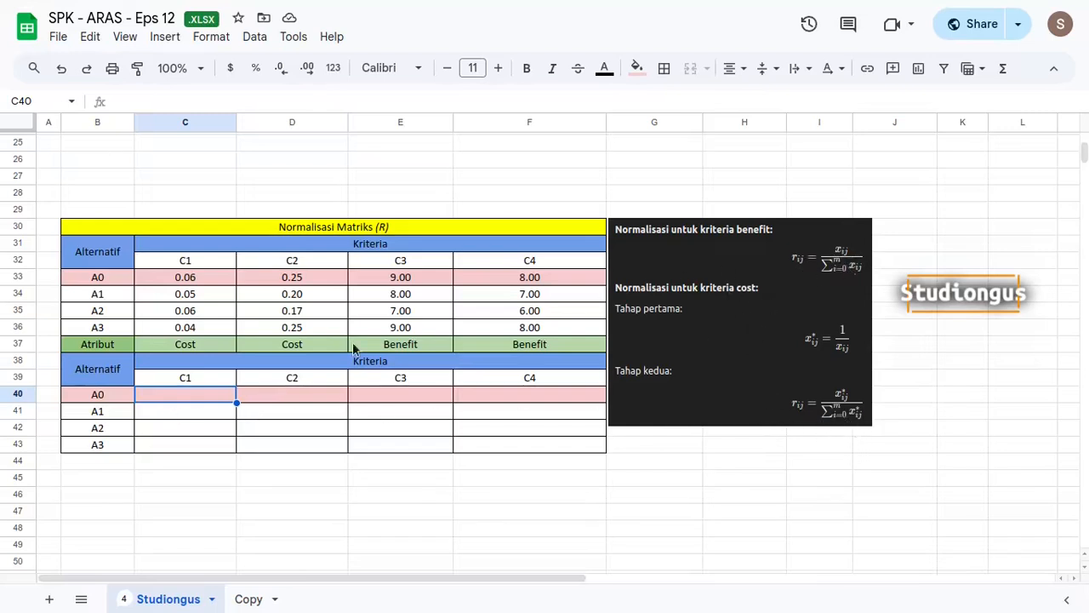
type("=if")
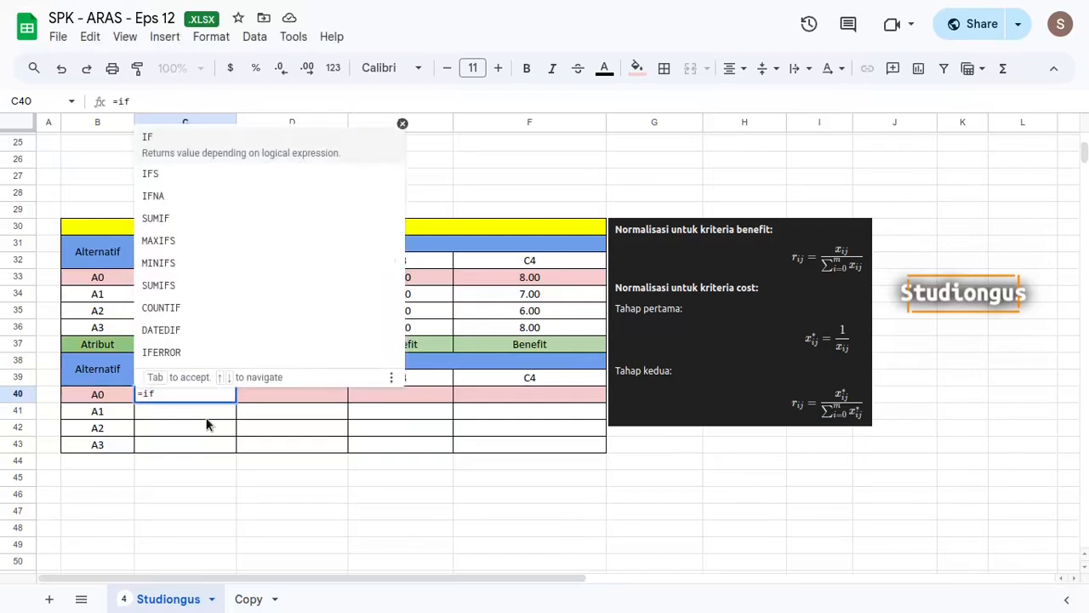
key("Tab")
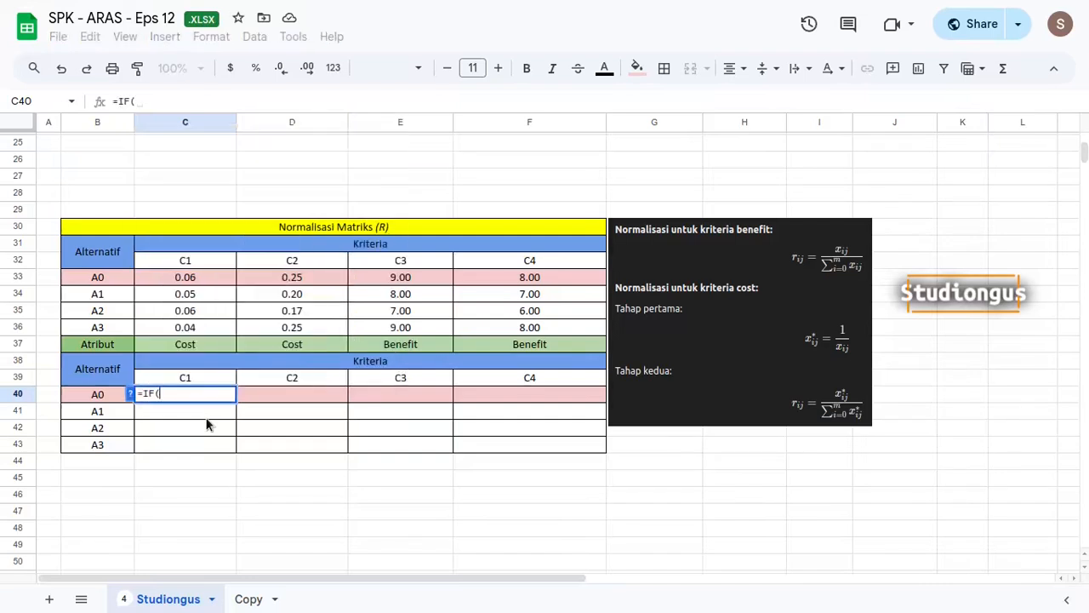
left_click(196, 345)
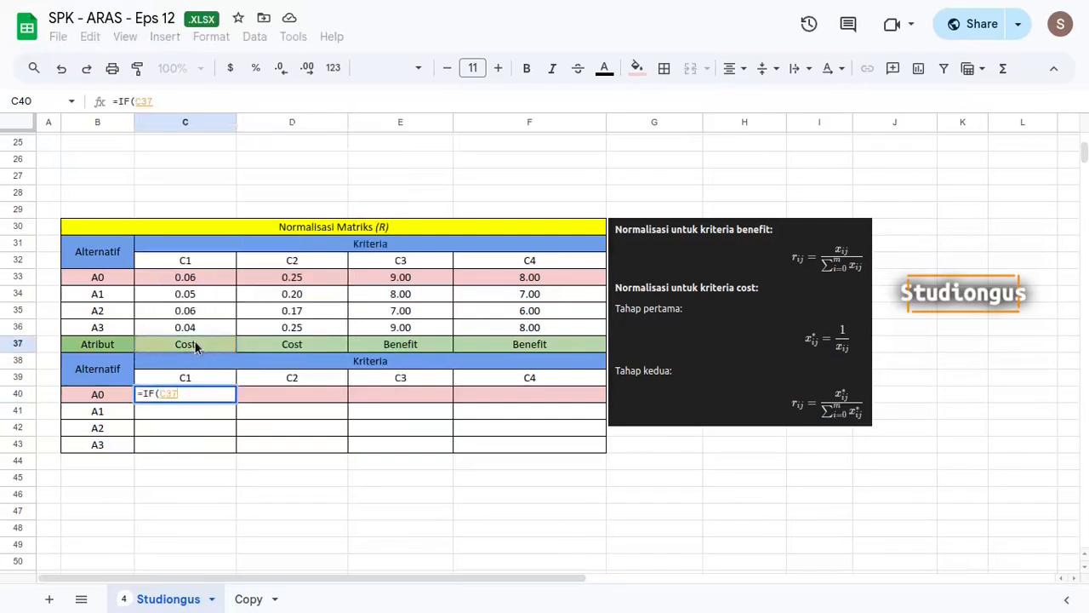
type("=\"B")
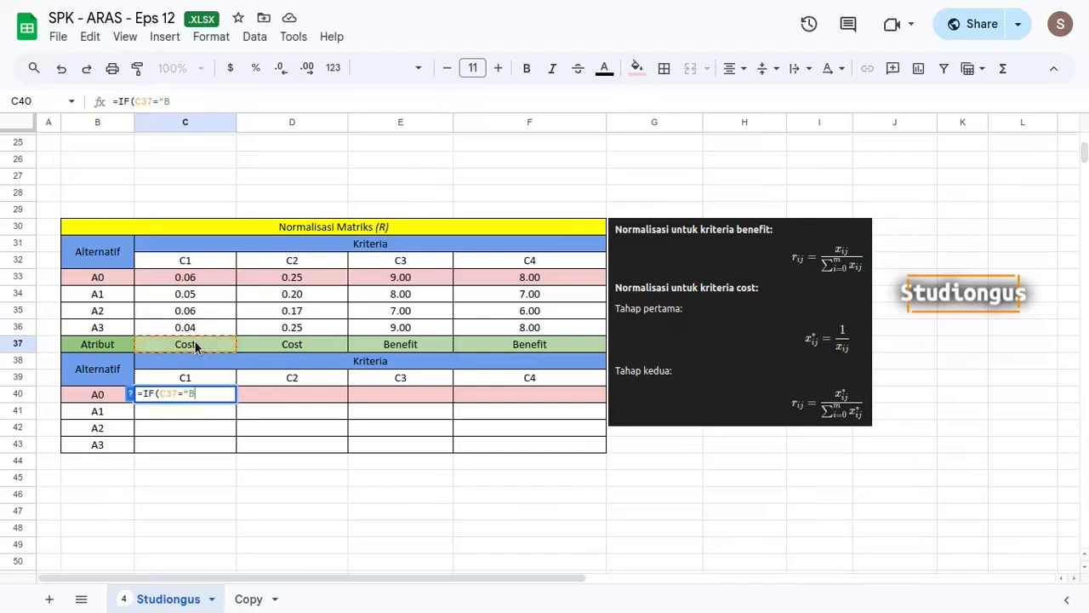
type("enefit\", C33")
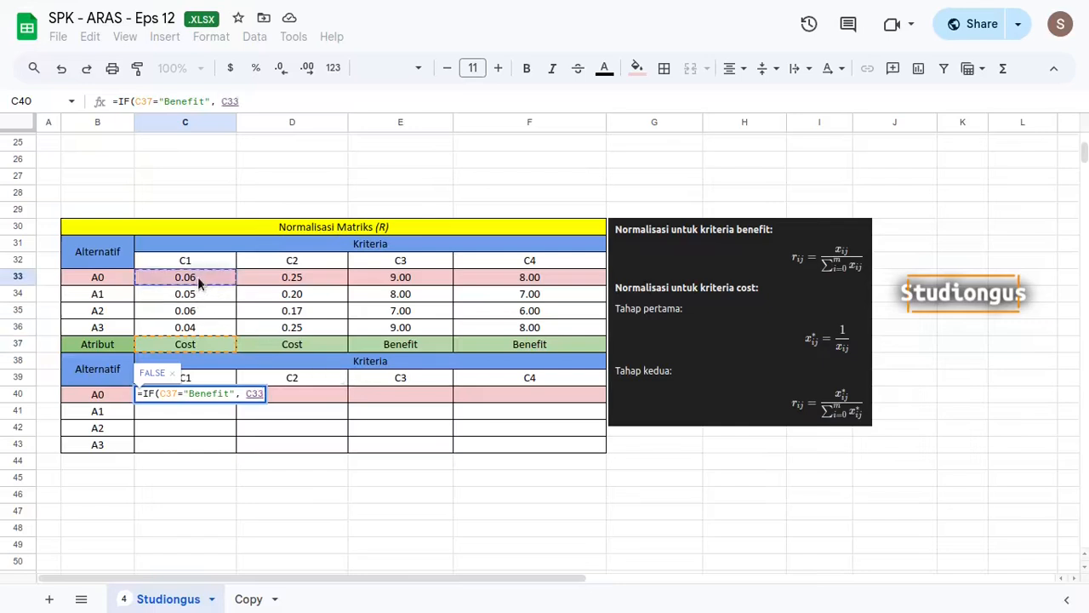
left_click(198, 276)
type("/")
left_click_drag(205, 279, 208, 327)
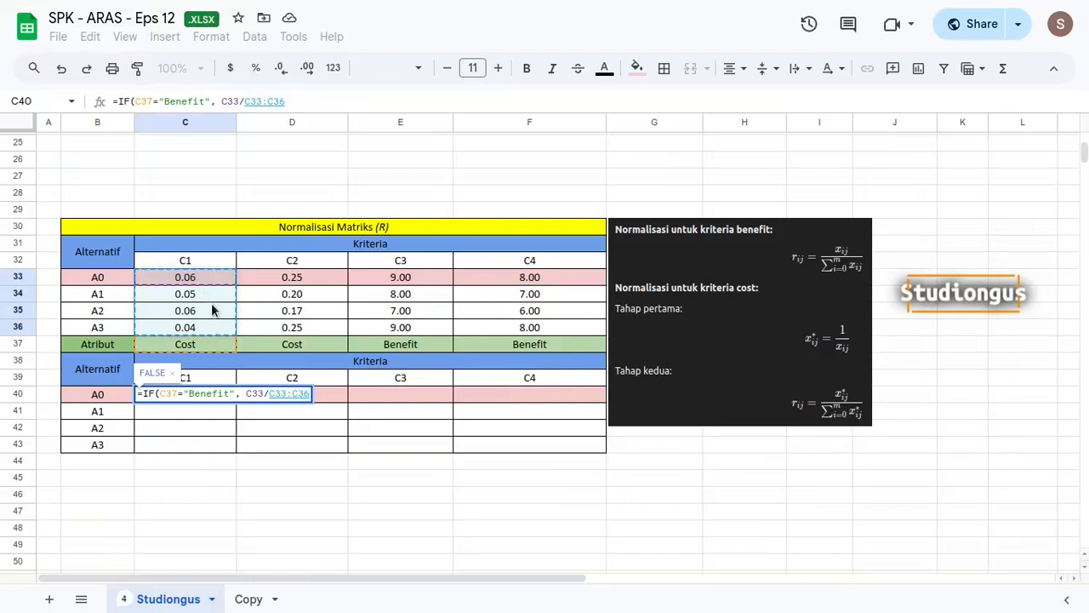
type(",")
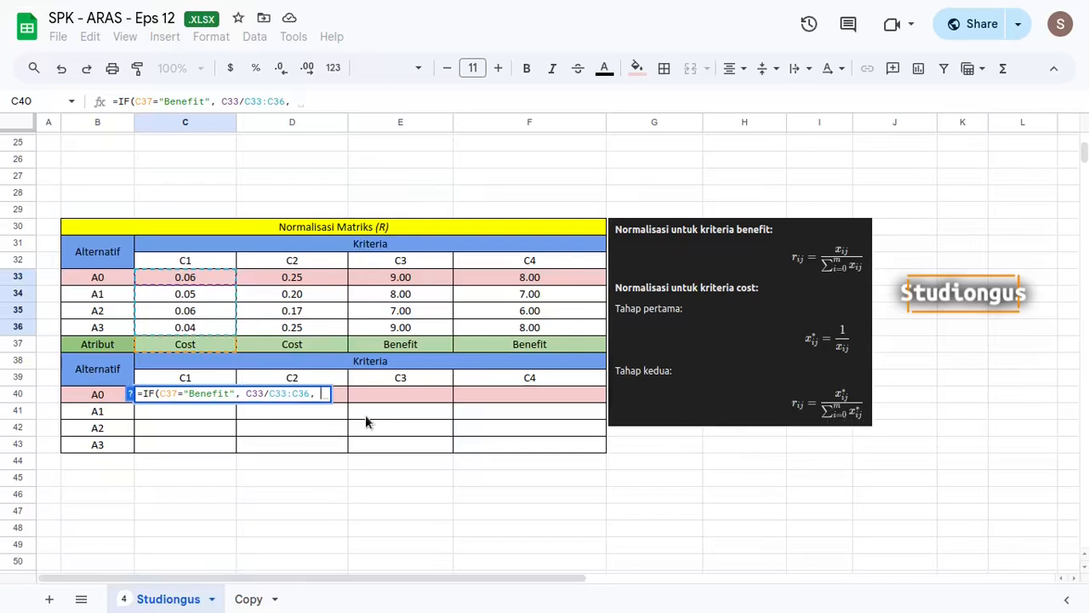
left_click(192, 279)
type("/")
left_click_drag(204, 286, 206, 332)
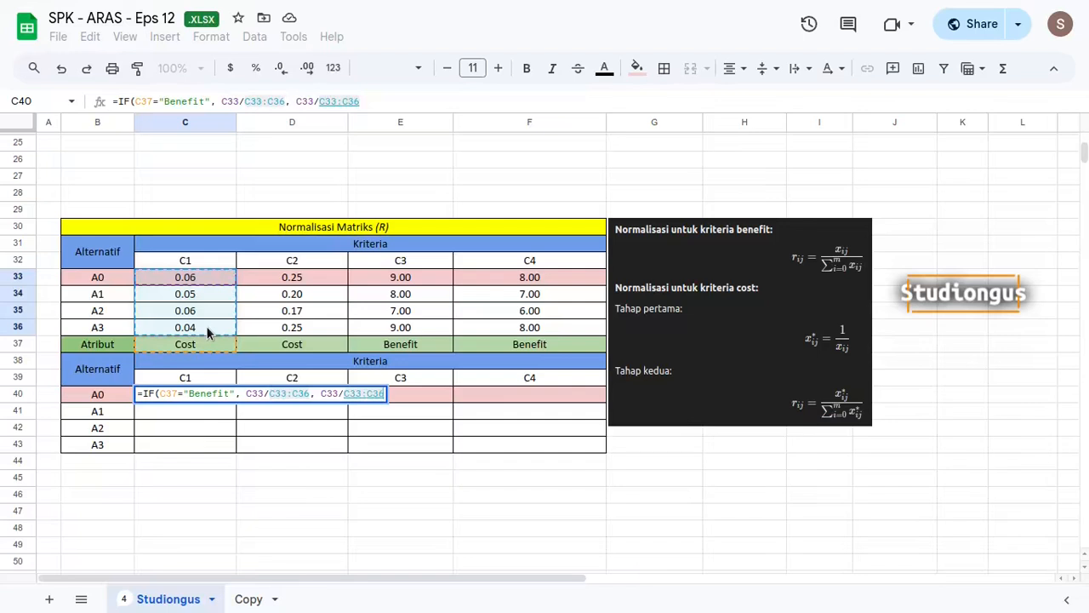
Wrap both C33:C36 divisors of the C40 formula in SUM, commit it and accept the suggested autofill for C41:C43.
left_click(269, 393)
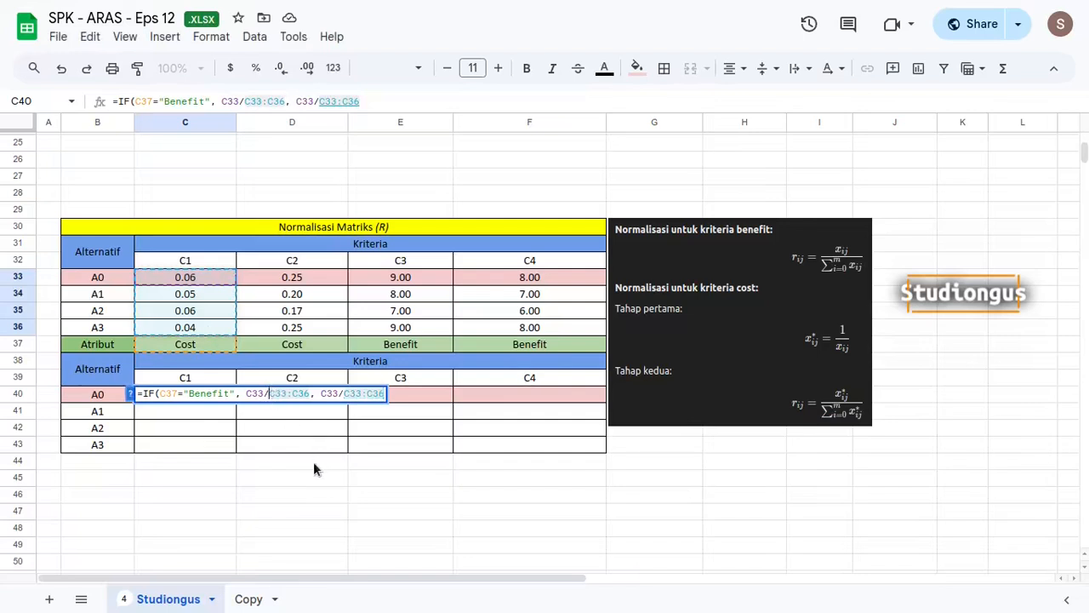
type("SUM(")
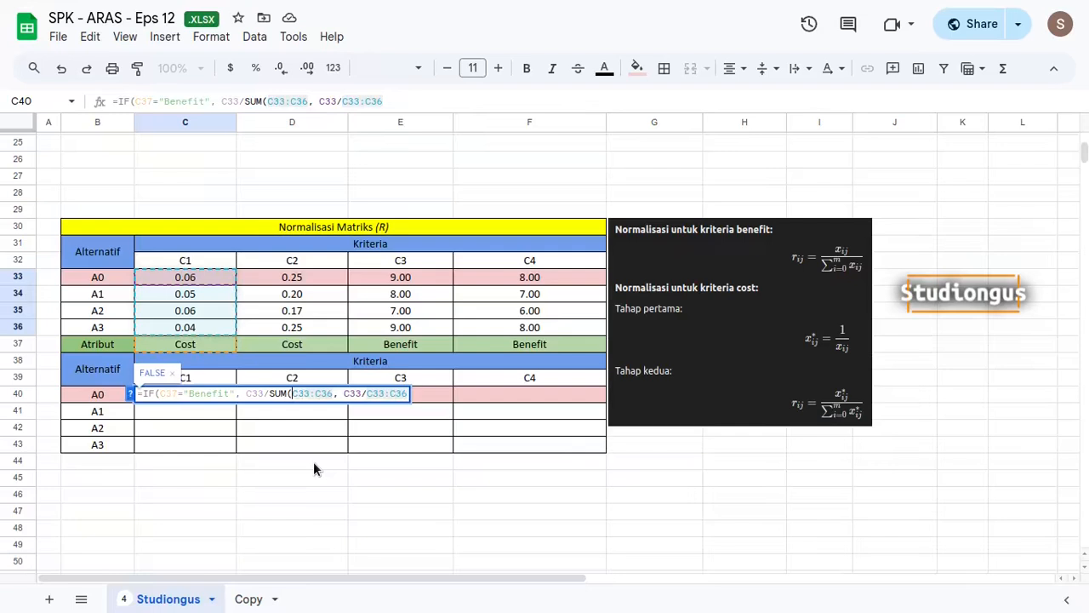
left_click(309, 102)
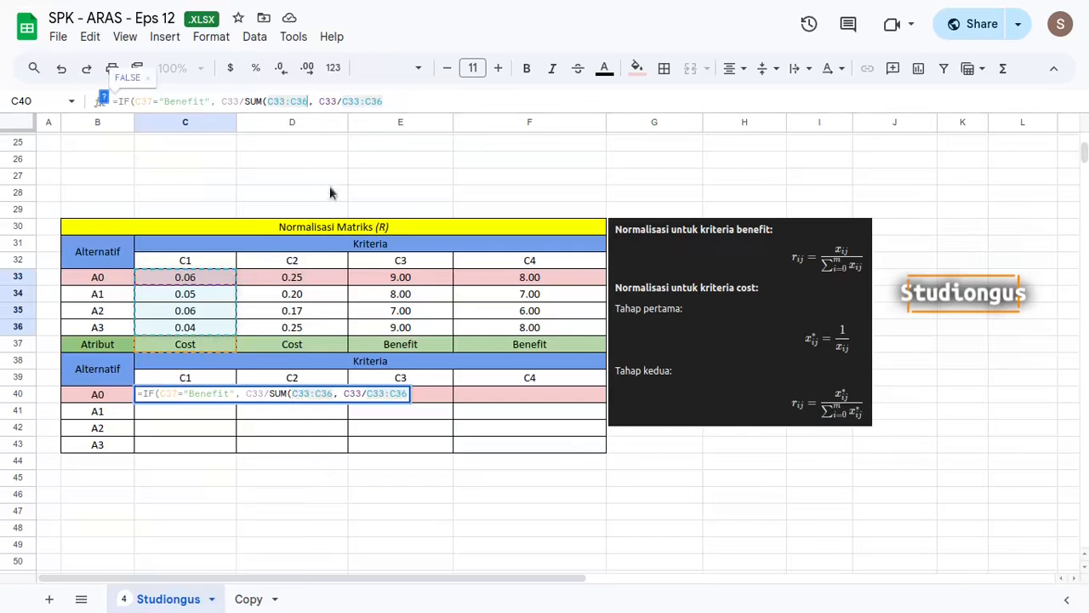
type(")")
left_click(347, 101)
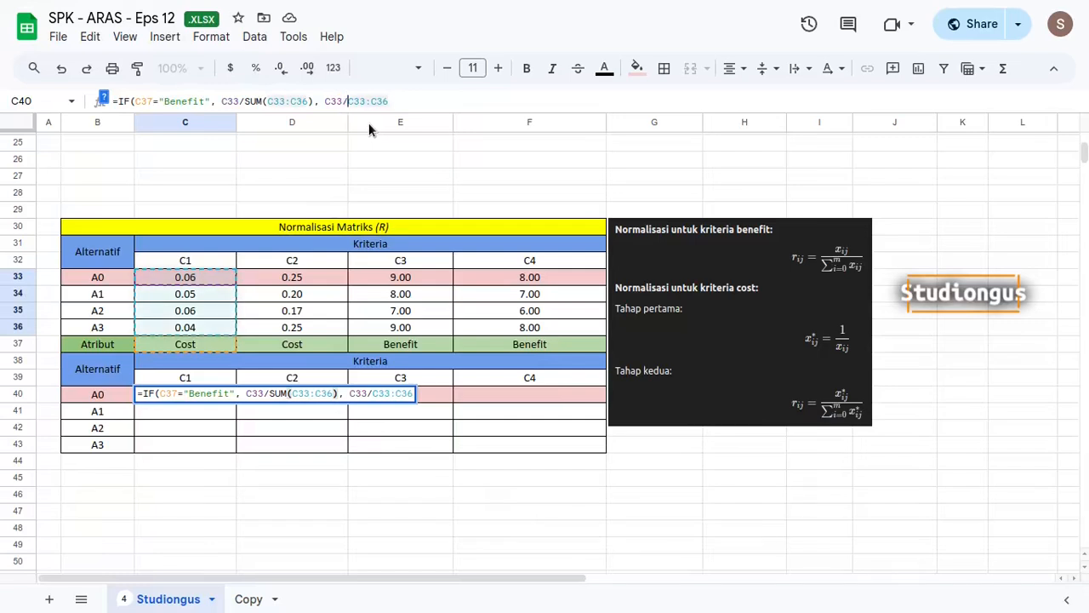
type("SUM(")
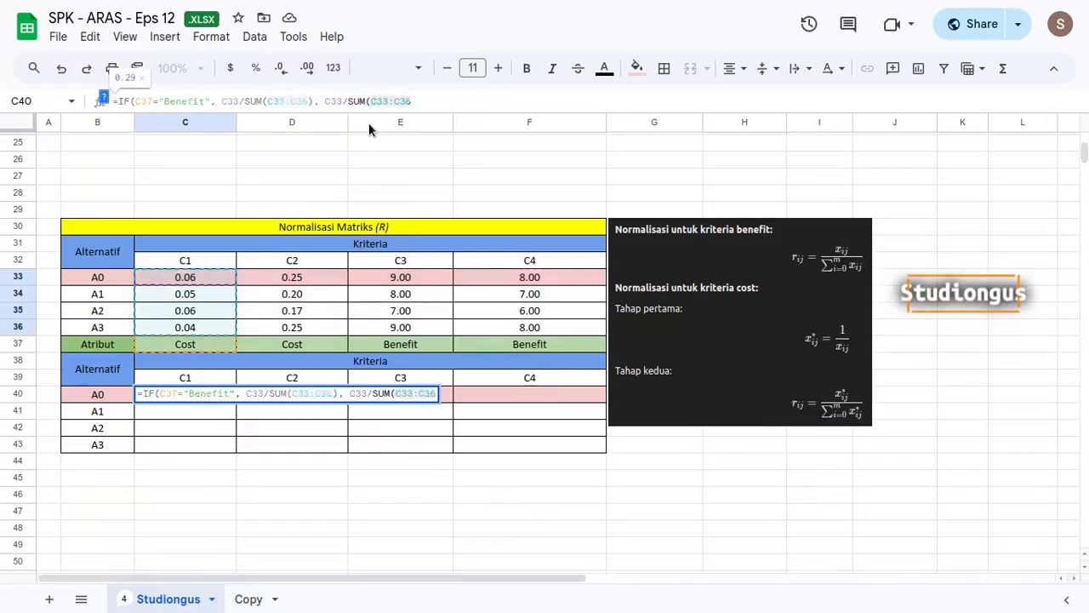
type(")")
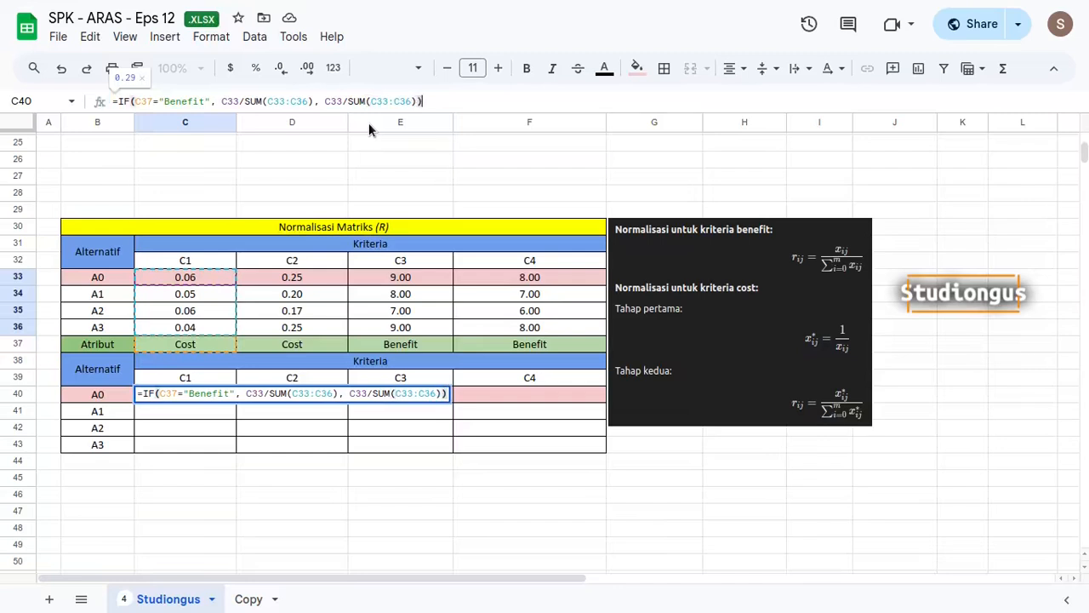
key("Return")
key("ctrl+Return")
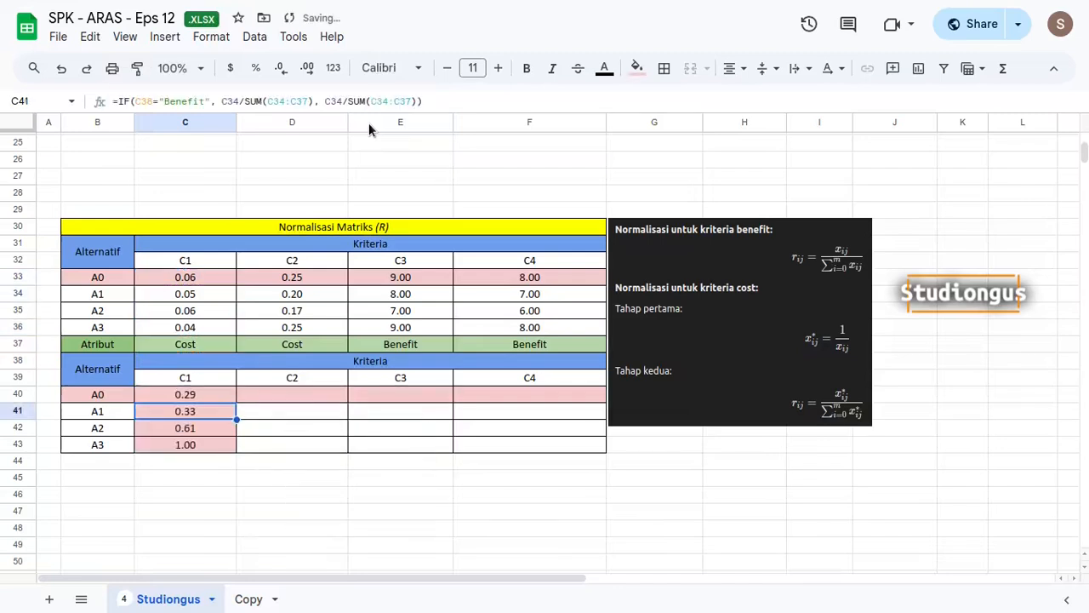
Lock the rows in the C40 formula by changing its references to C$37 and both sum ranges to C$33:C$36.
key("Up")
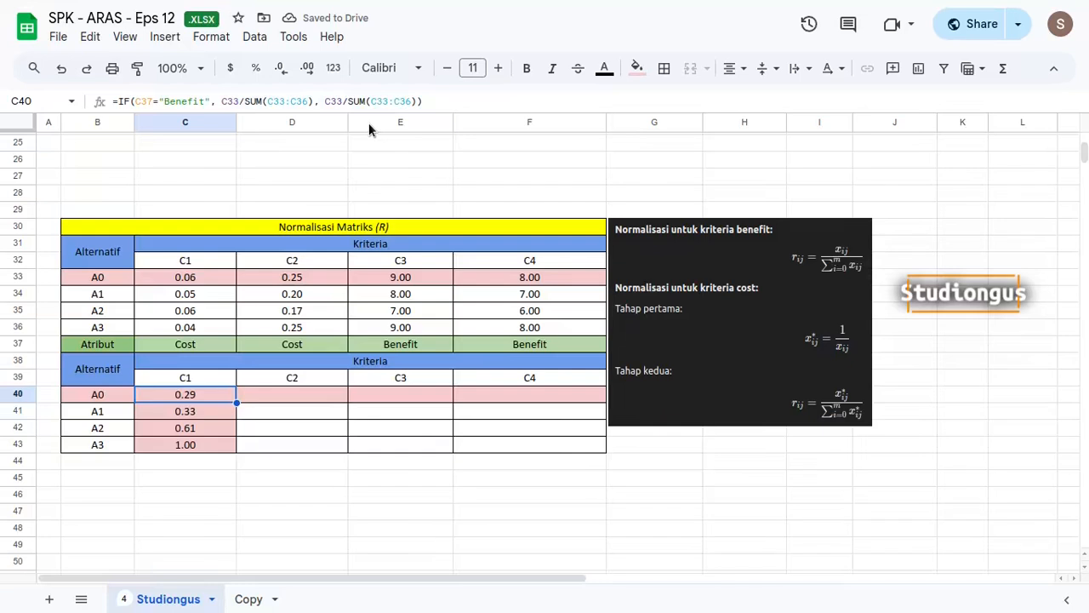
key("F2")
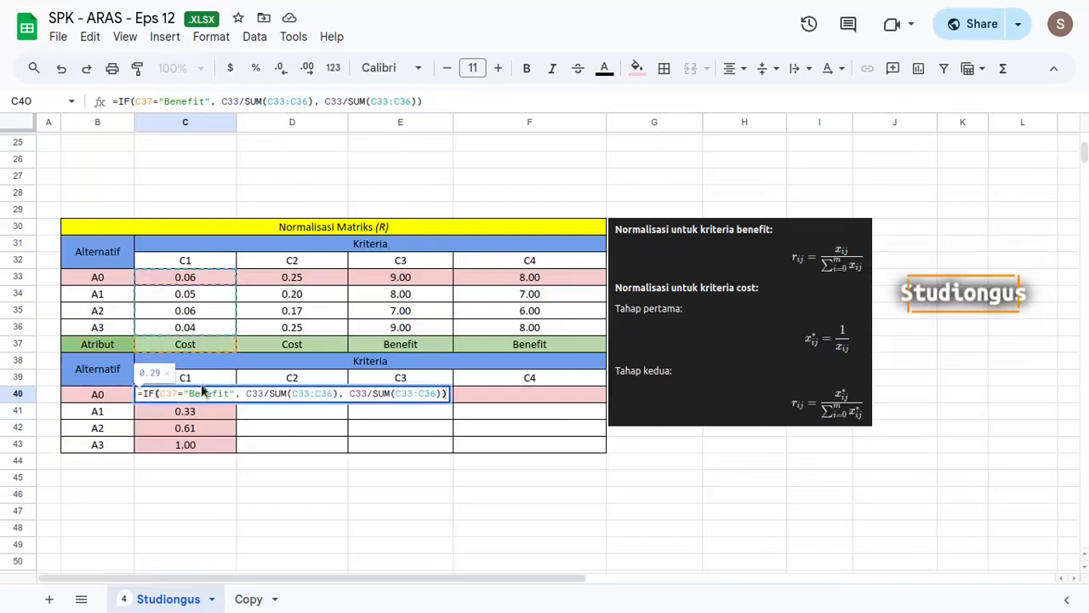
left_click(170, 393)
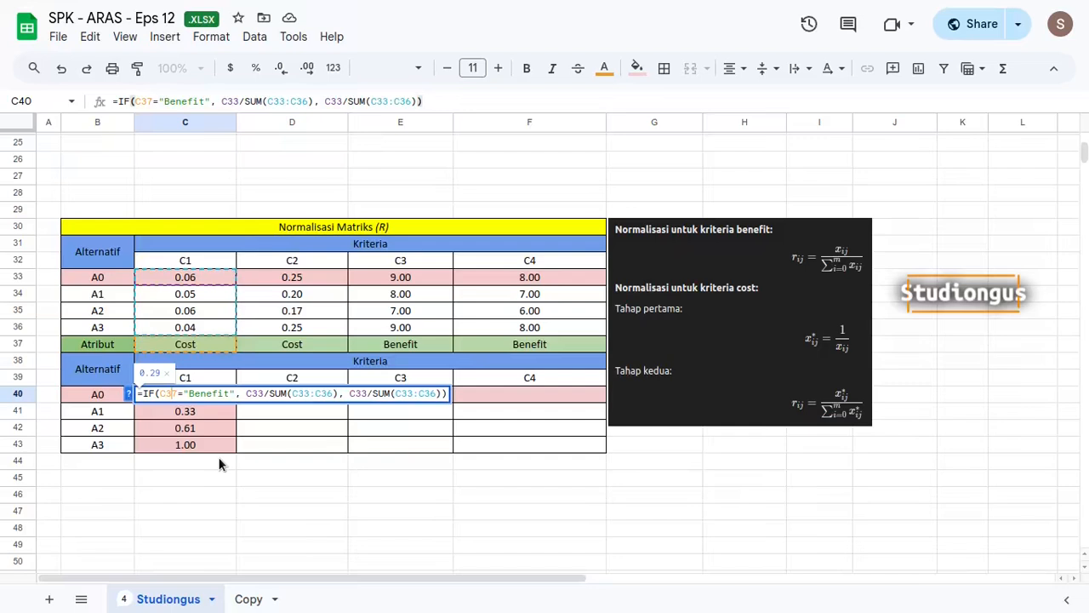
type("$")
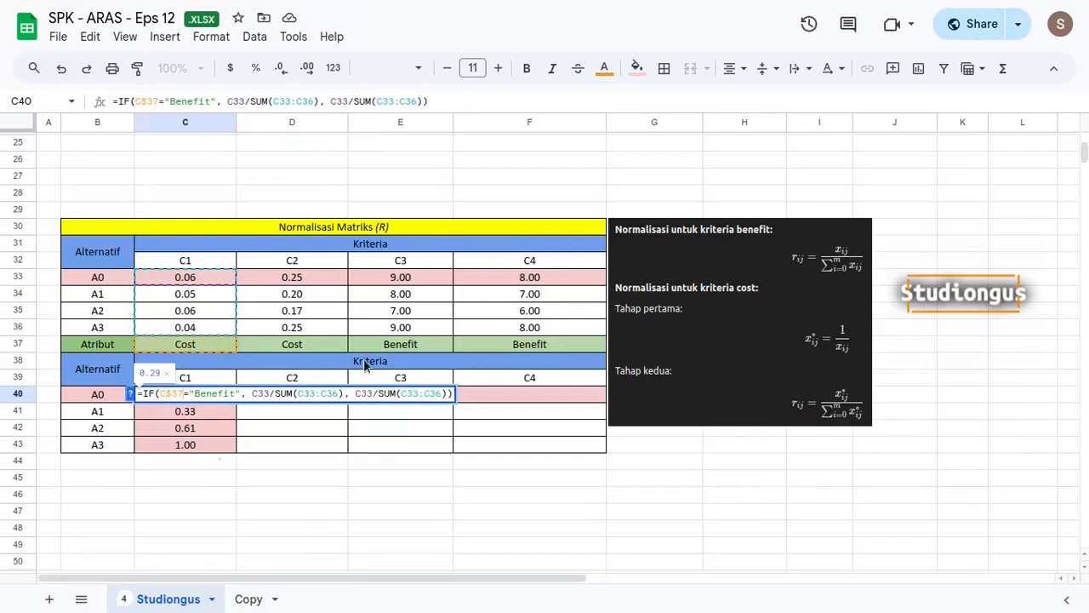
double_click(322, 393)
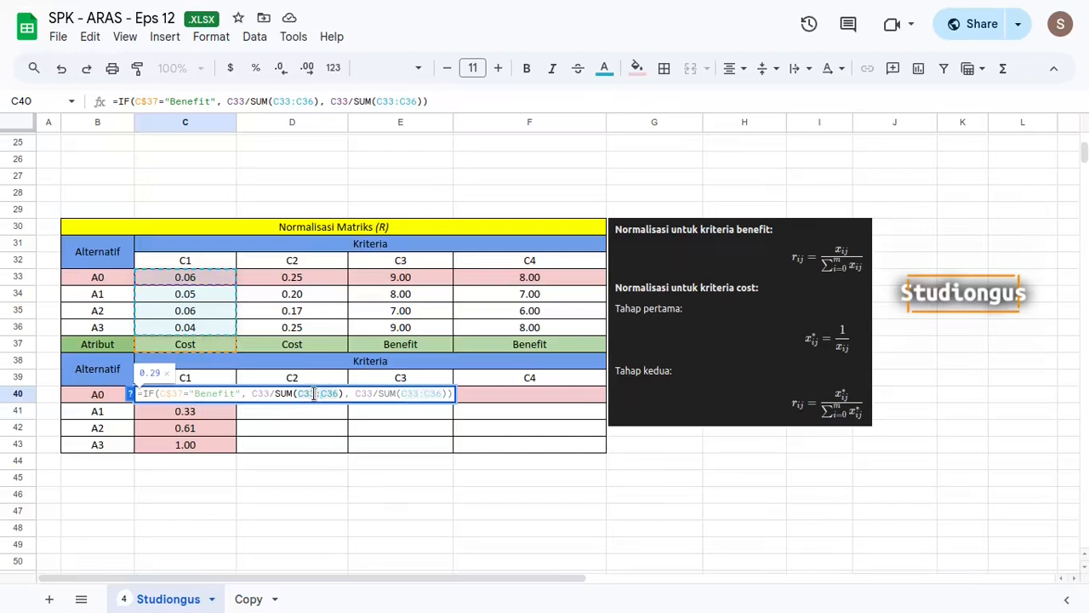
key("F4")
key("F4")
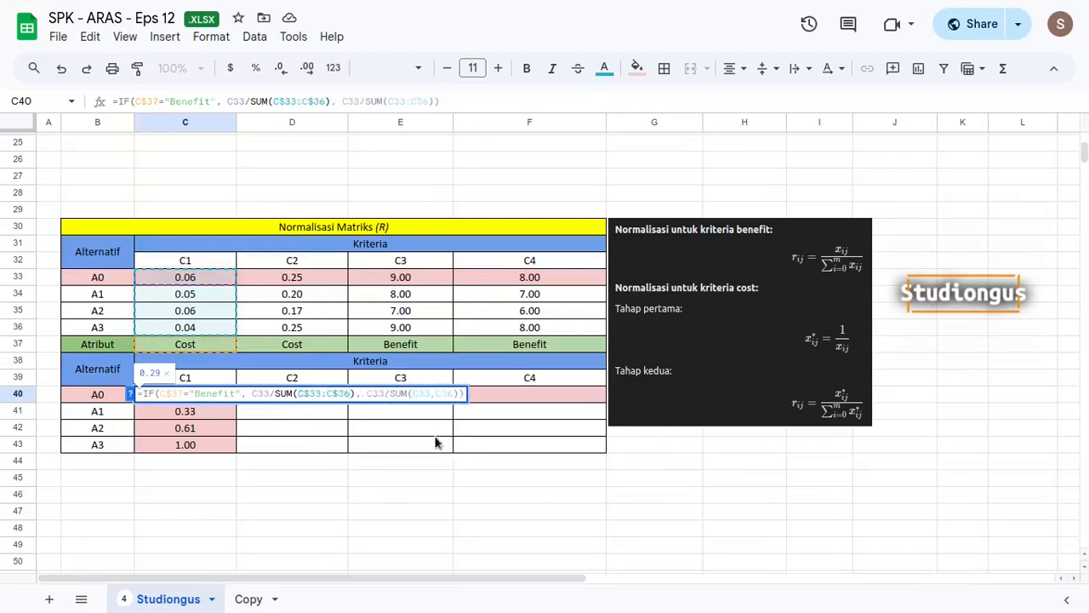
left_click(437, 393)
key("F4")
key("F4")
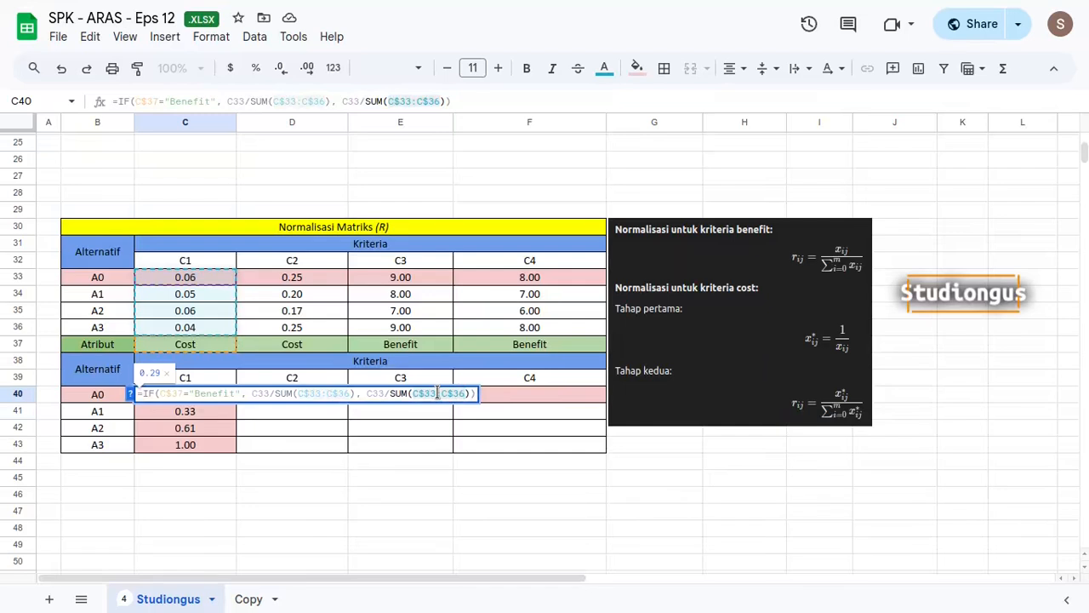
key("Return")
Fill the row-locked IF formula from C40 down to C43 and across through column F.
key("Up")
key("shift+Down")
key("shift+Down")
key("shift+Down")
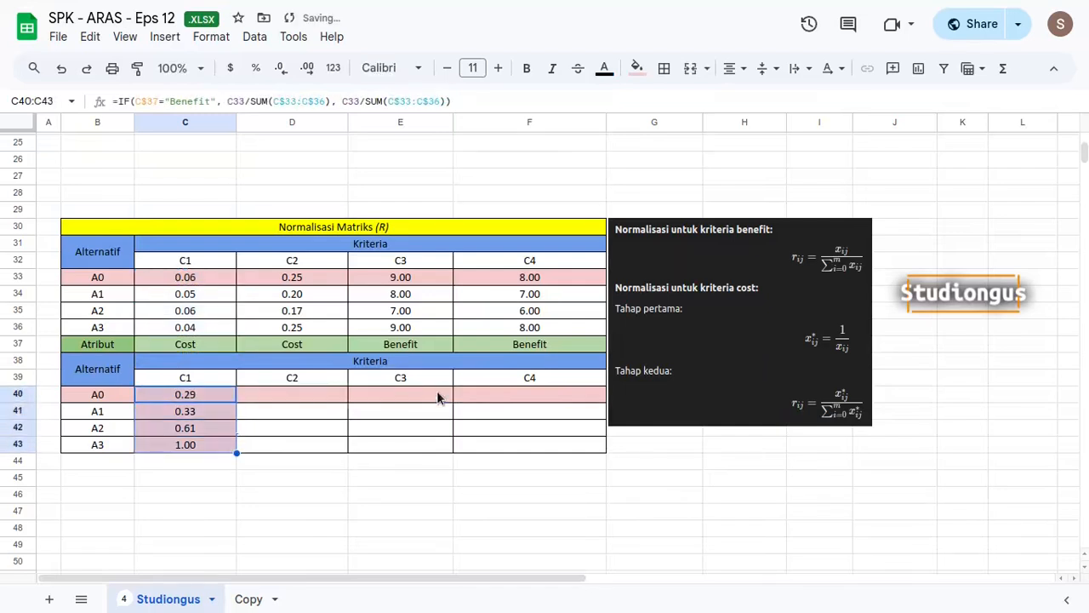
key("ctrl+d")
key("shift+Right")
key("shift+Right")
key("shift+Right")
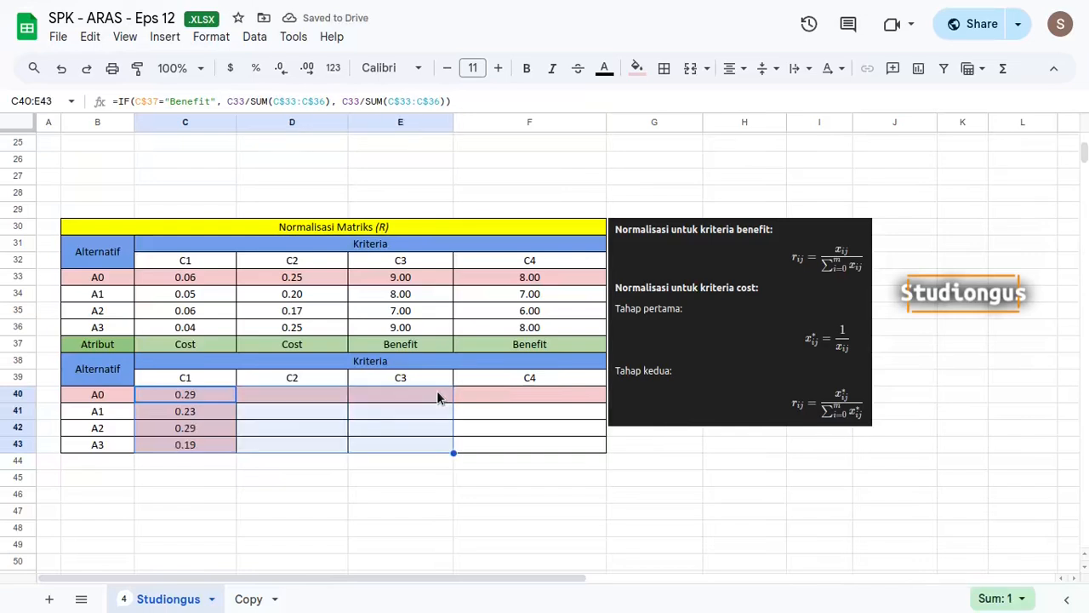
key("ctrl+r")
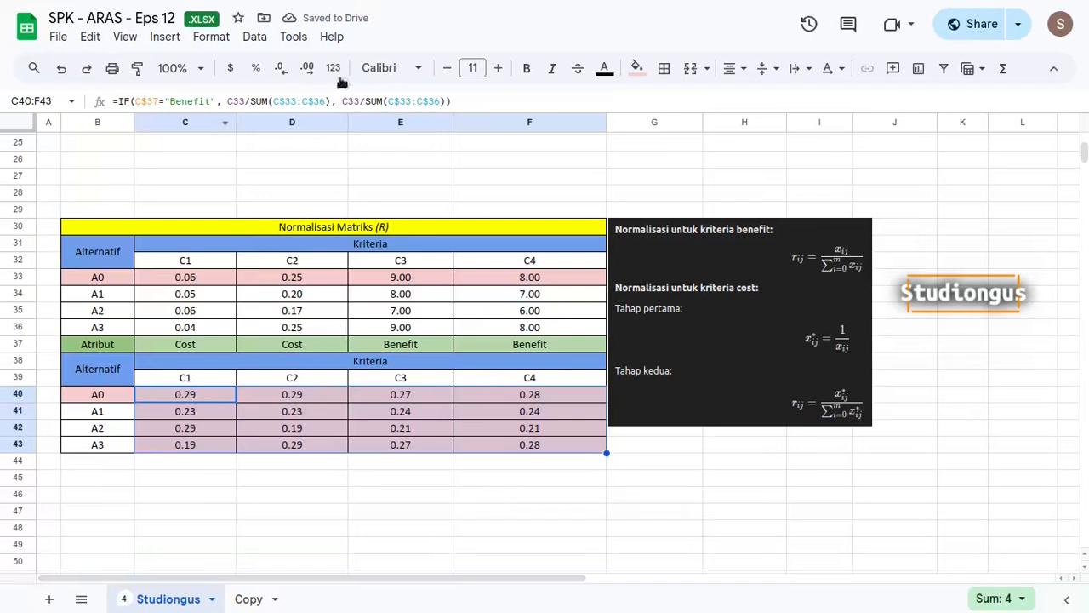
Reset the fill colour of C41:F43 so only the A0 row of the second-stage table stays shaded.
left_click(217, 393)
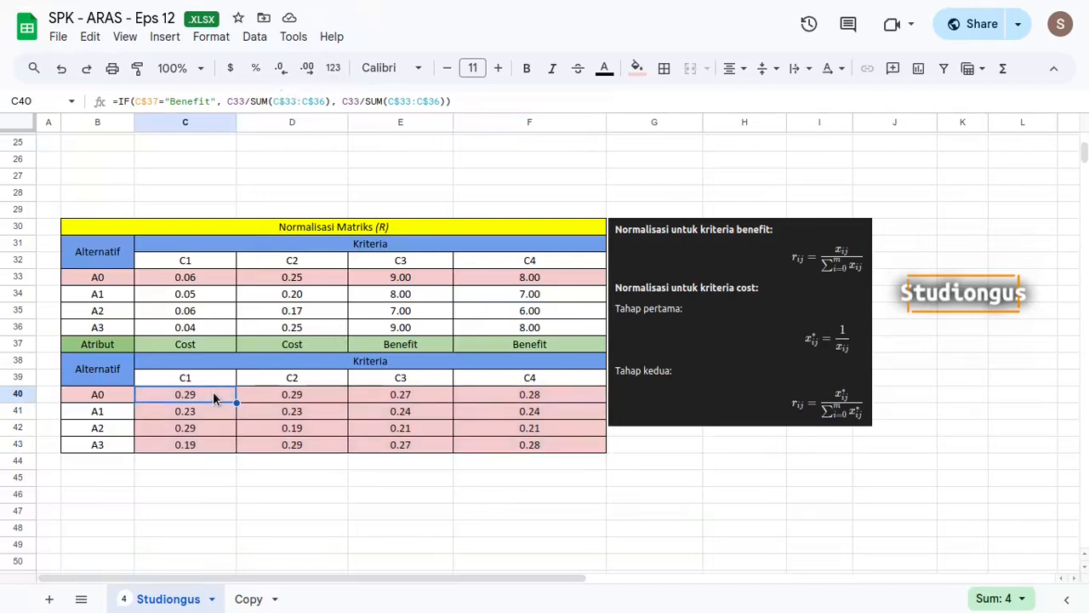
left_click(171, 418)
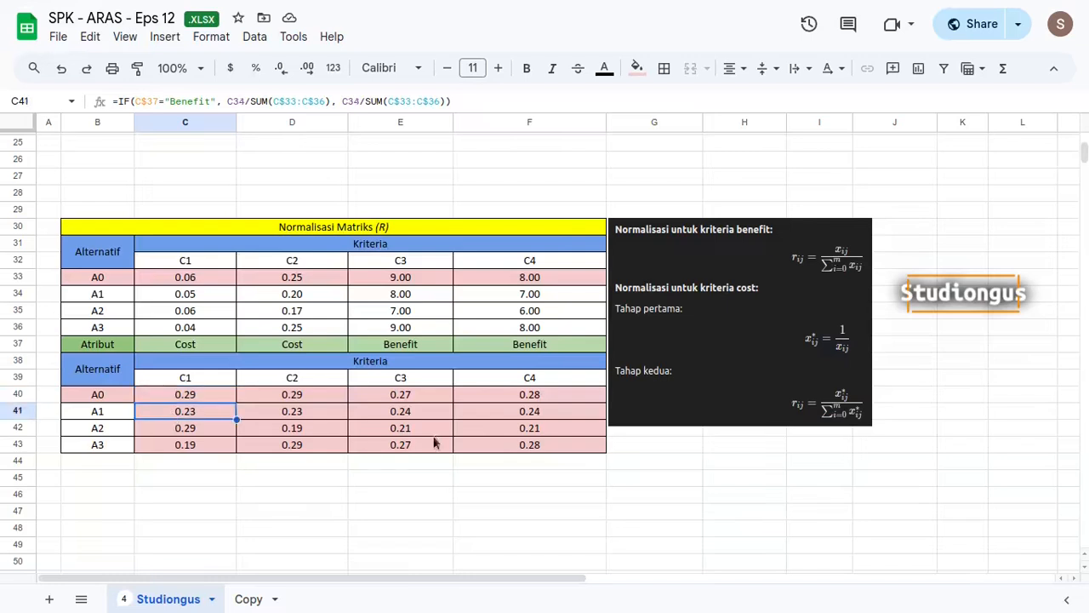
left_click(538, 448, "shift")
left_click(637, 68)
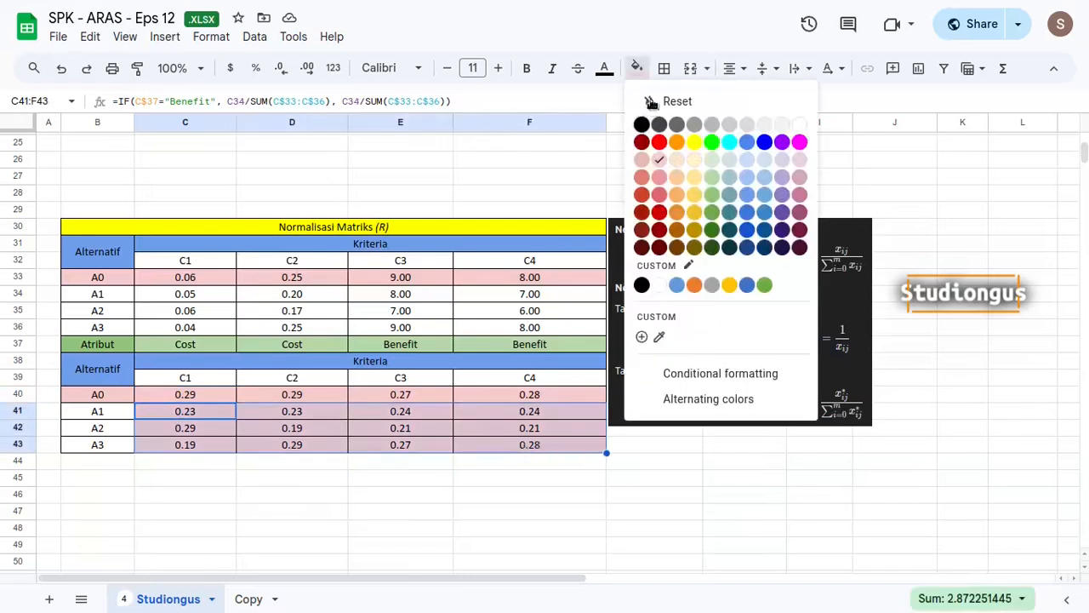
left_click(652, 101)
left_click(315, 493)
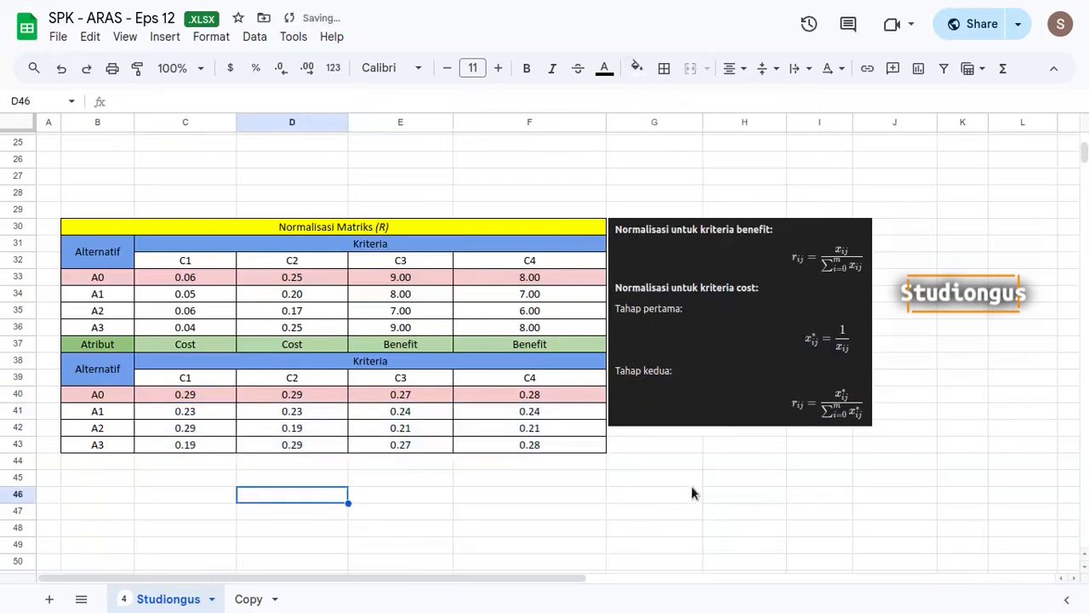
left_click_drag(127, 380, 530, 451)
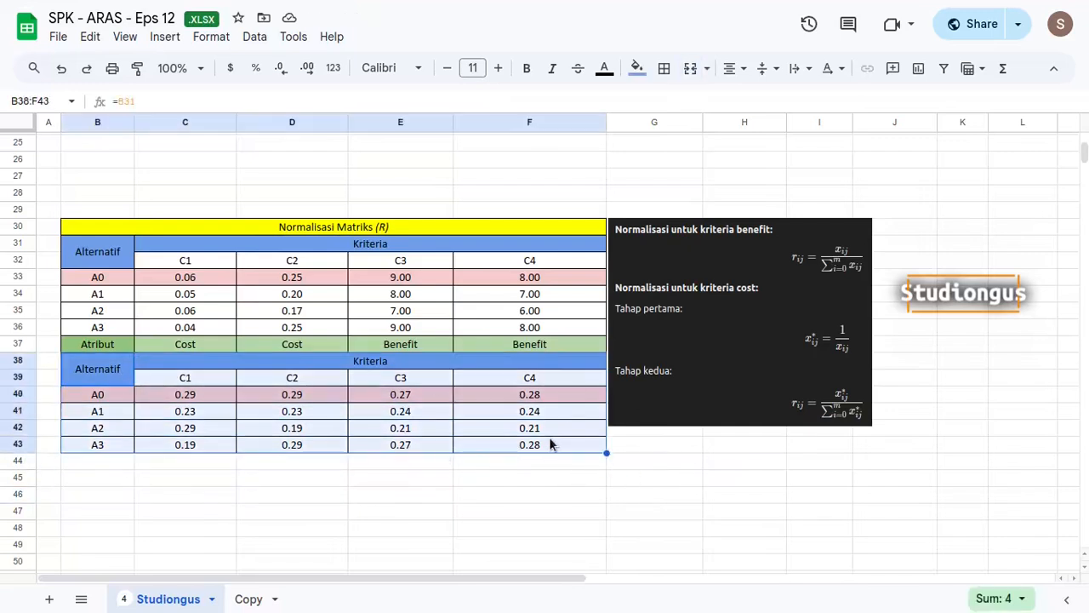
left_click(478, 443)
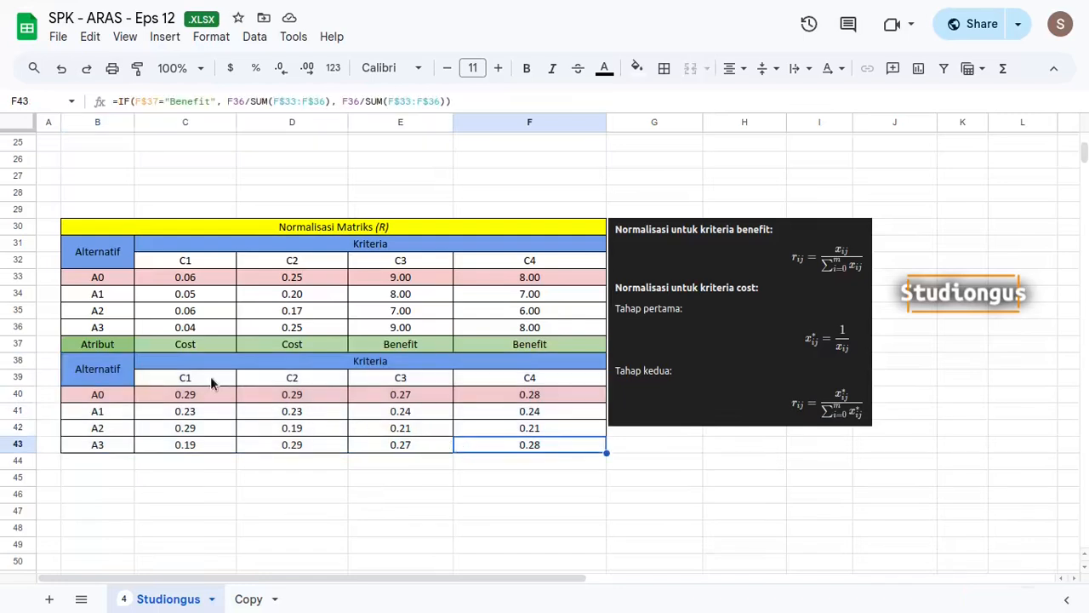
Replace the IF formula in C40 with the simpler =C33/SUM(C33:C36).
left_click(194, 396)
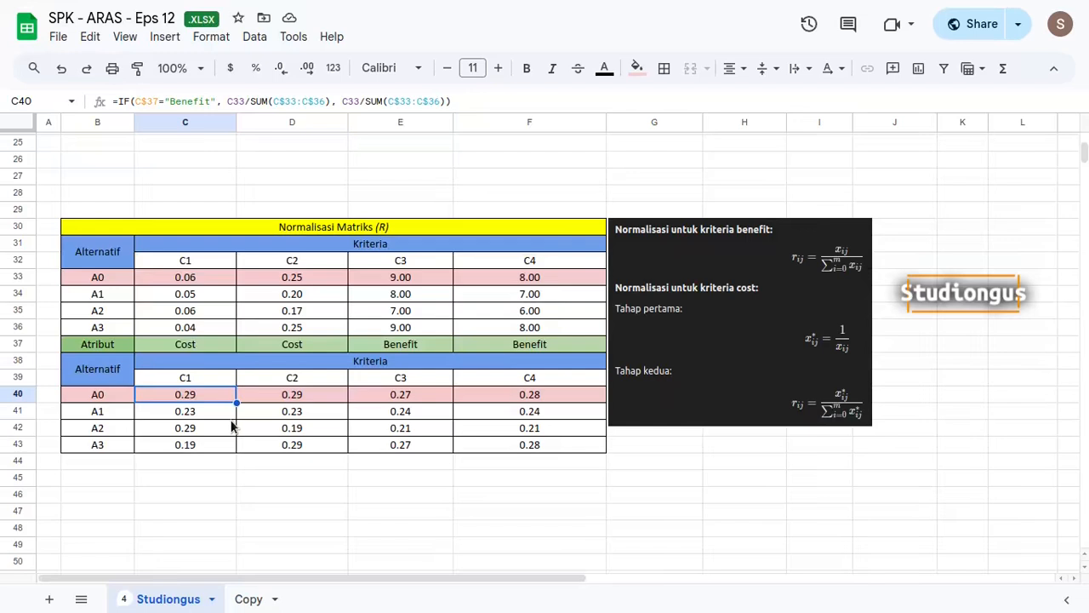
type("=")
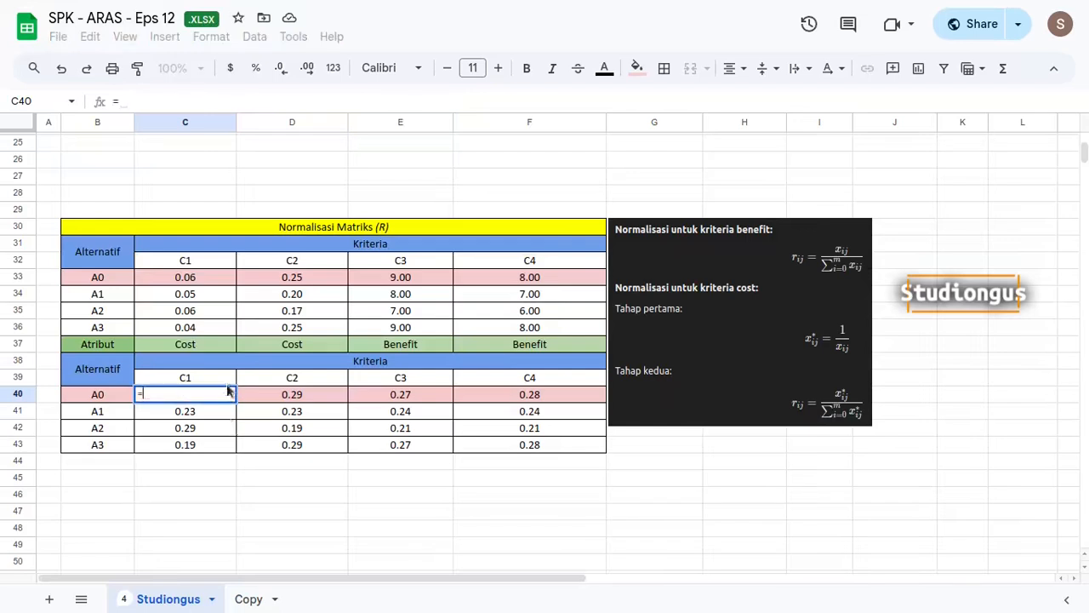
left_click(192, 266)
left_click(200, 276)
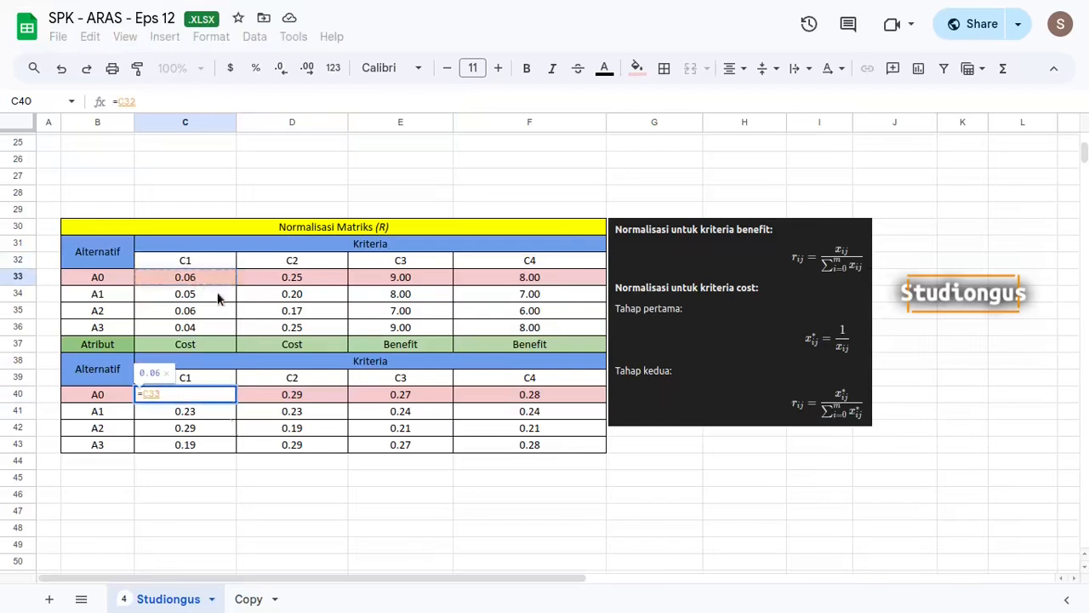
type("/sum")
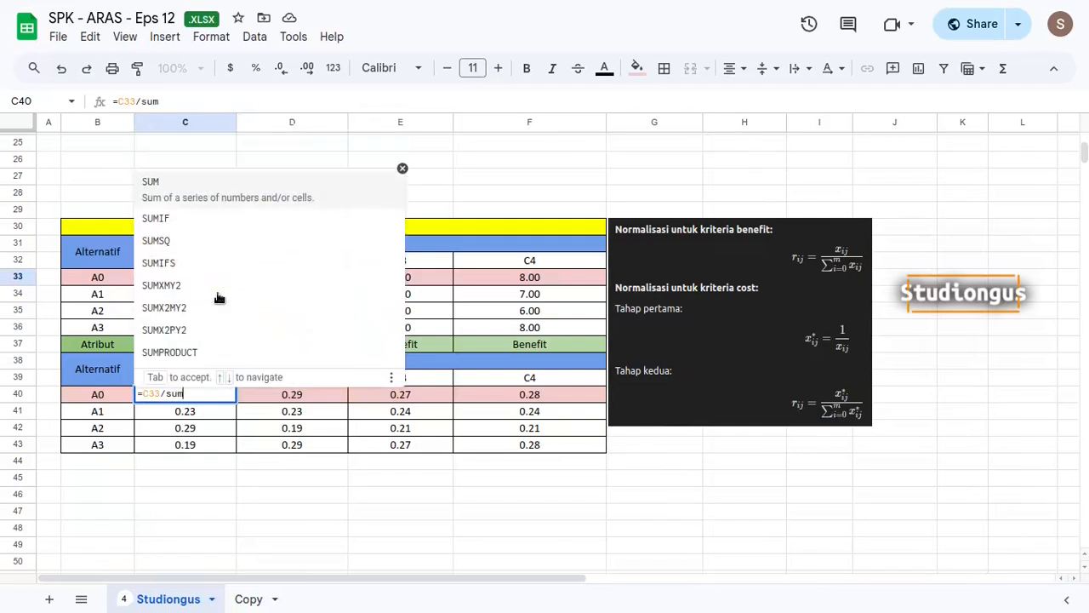
key("Tab")
left_click_drag(219, 278, 220, 331)
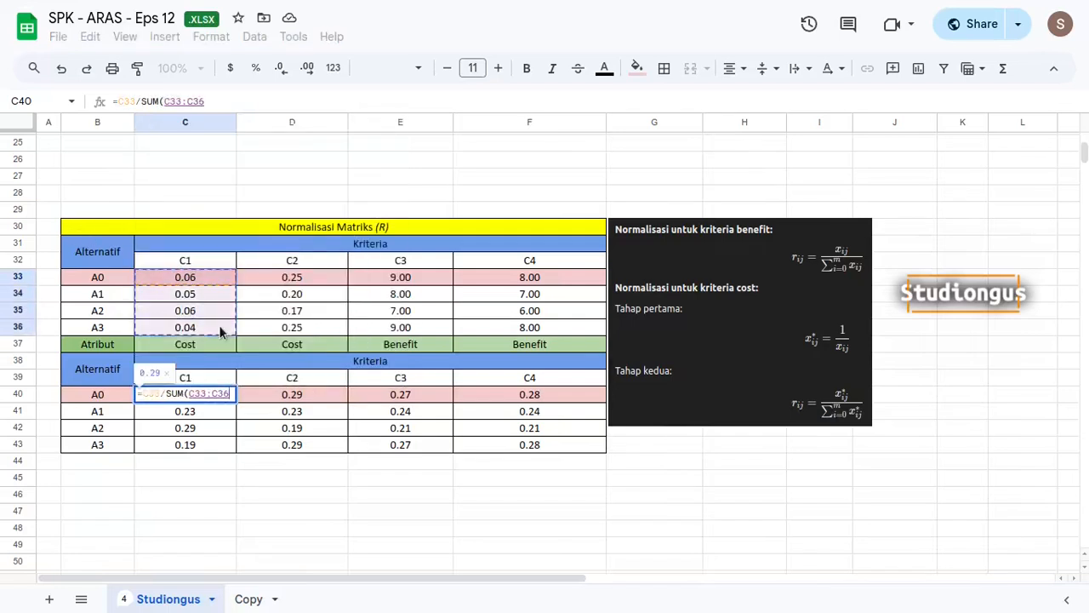
key("Return")
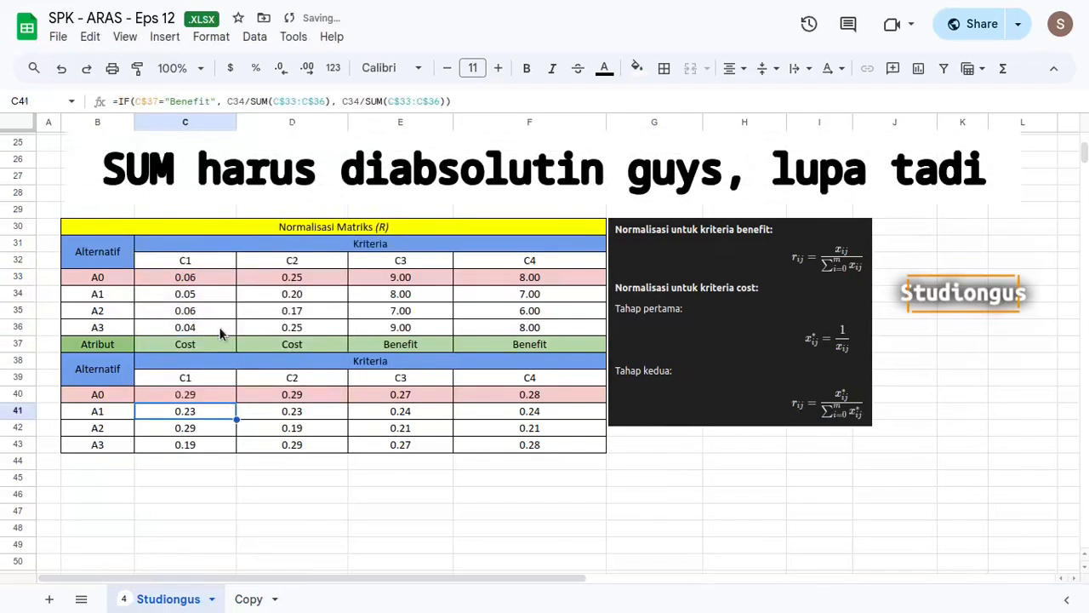
Fill the simplified C40 formula through the whole second-stage range C40:F43.
left_click(230, 401)
left_click(500, 444, "shift")
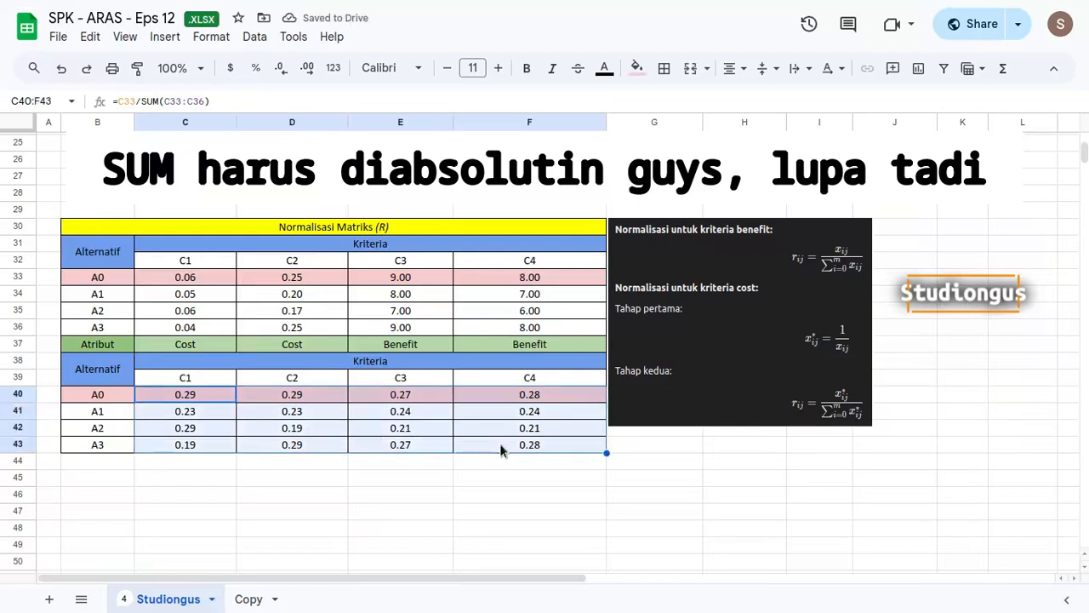
key("ctrl+d")
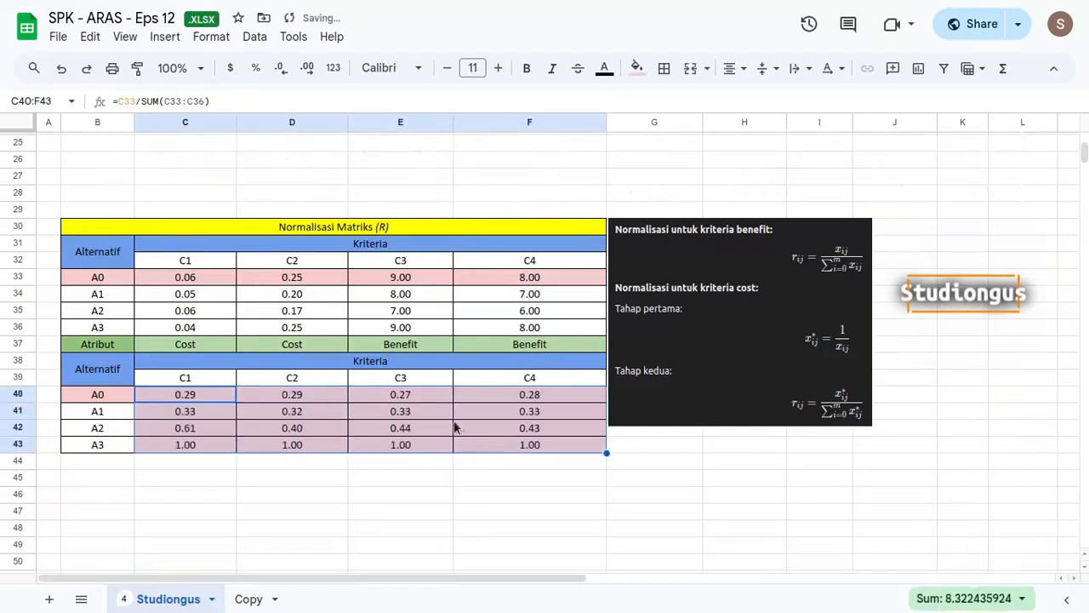
Remove the pink fill colour from the A1 to A3 values in C41:F43.
left_click(205, 417)
left_click(513, 447, "shift")
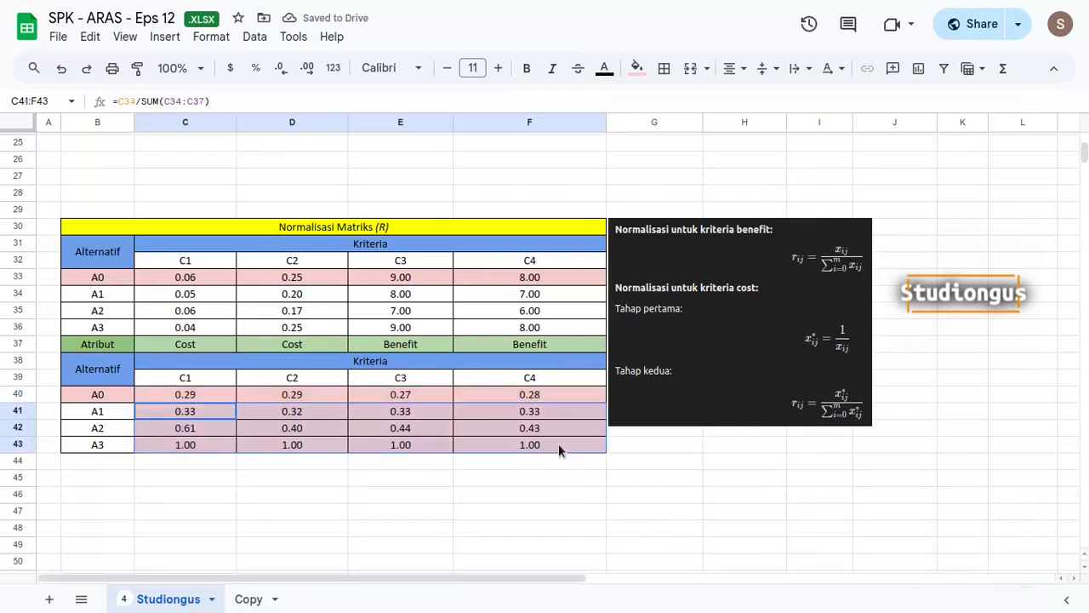
left_click(636, 68)
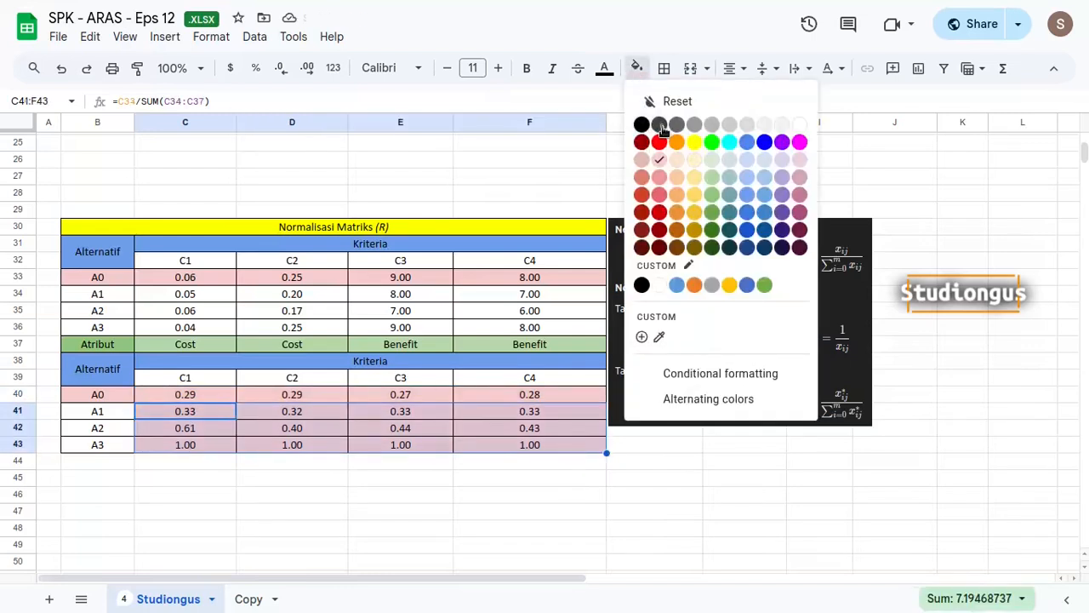
left_click(652, 101)
left_click(504, 432)
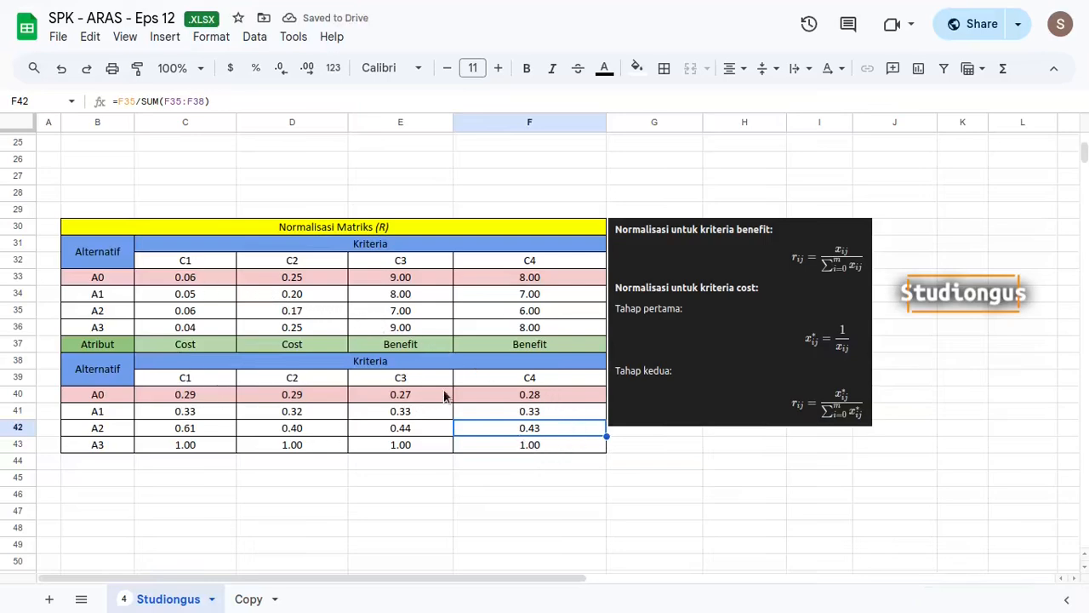
Fill the Bobot row of the Normalisasi Terbobot table from C64 with a TRANSPOSE of the four criteria weights.
scroll(457, 382, "down", 5)
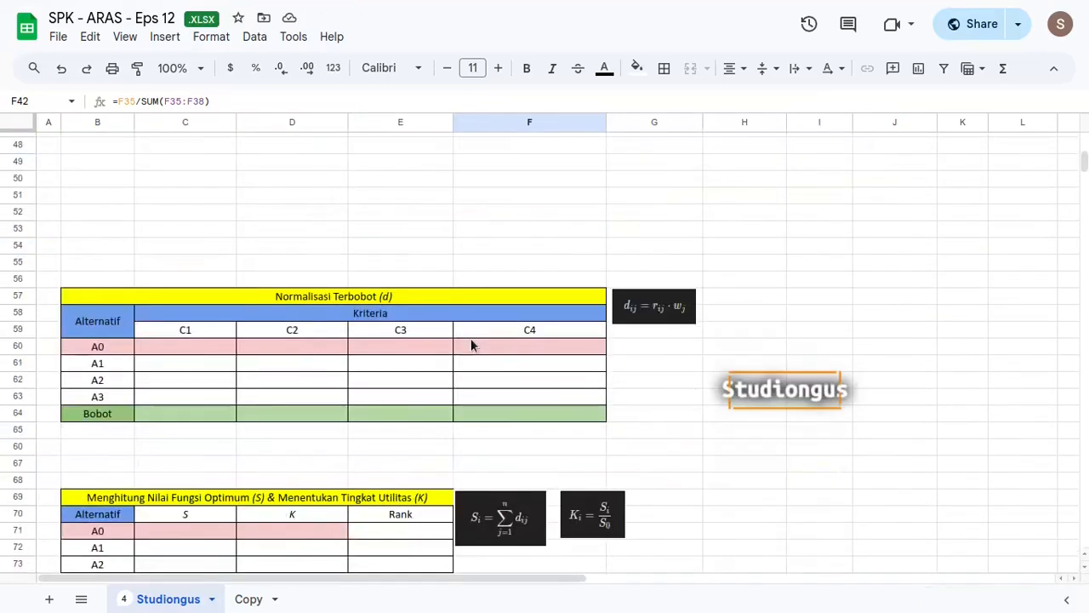
scroll(489, 319, "down", 1)
left_click(426, 208)
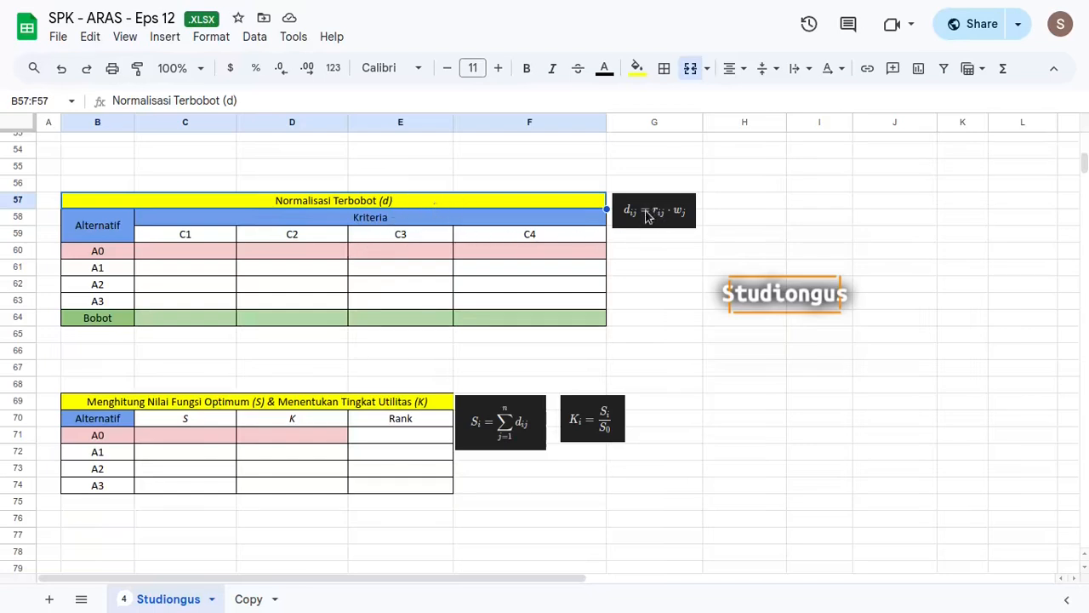
scroll(645, 235, "up", 10)
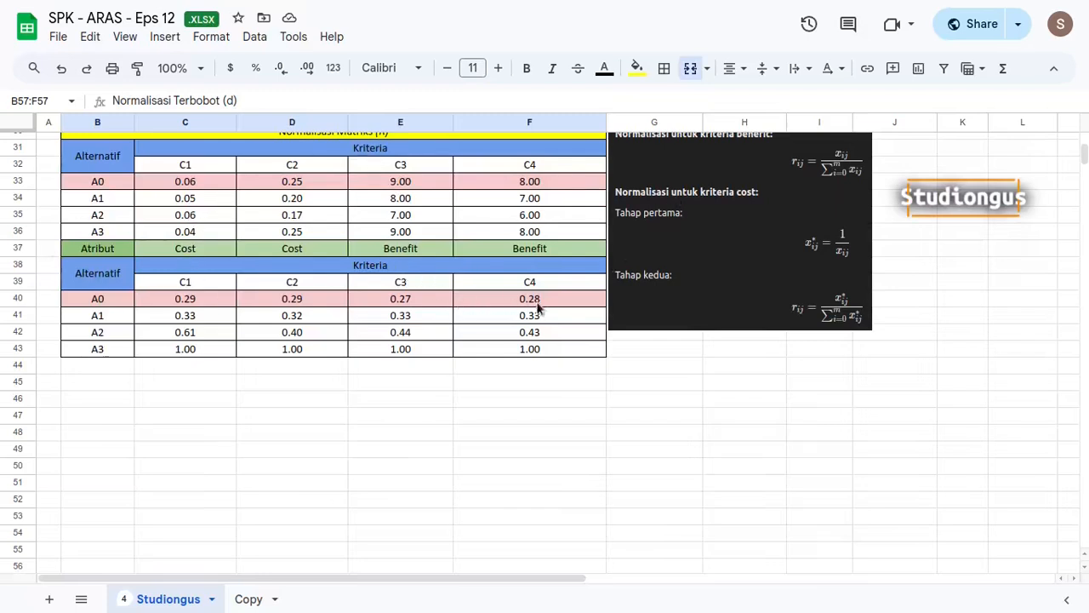
scroll(510, 310, "down", 5)
scroll(498, 310, "down", 3)
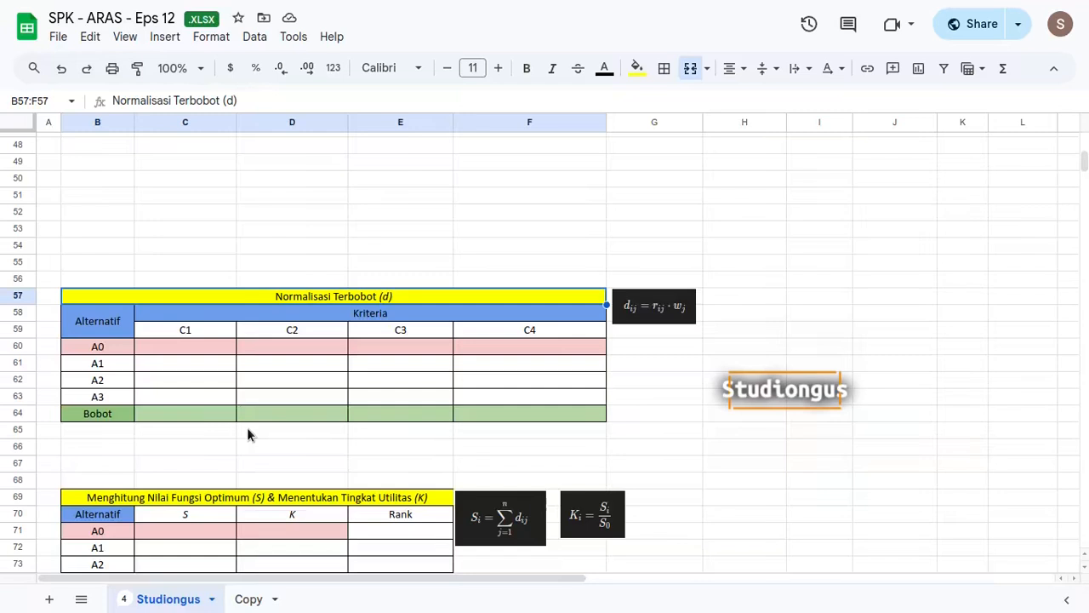
left_click(206, 421)
type("=")
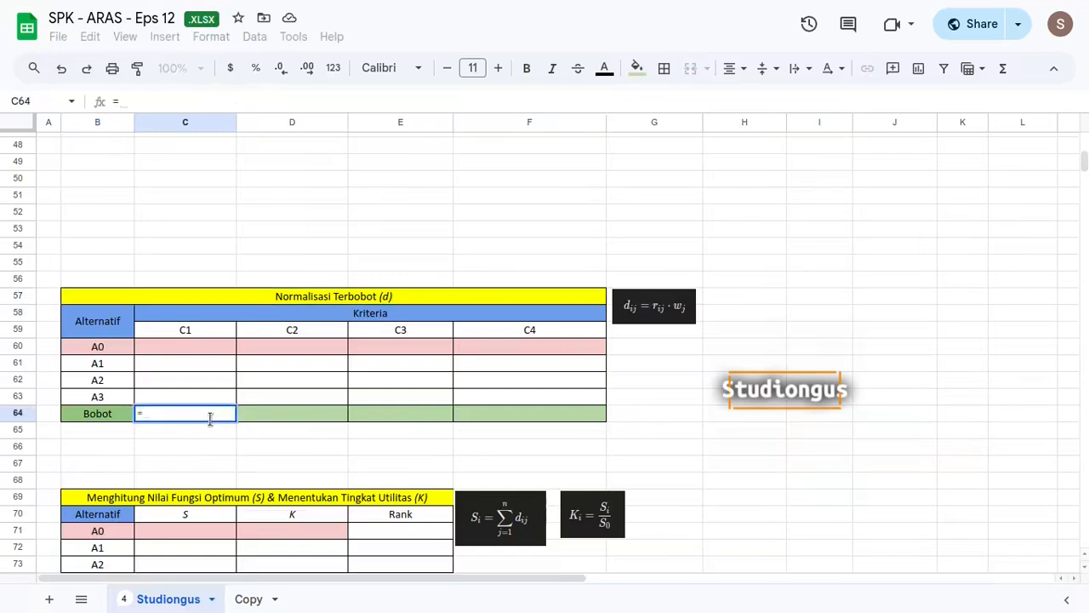
type("transp")
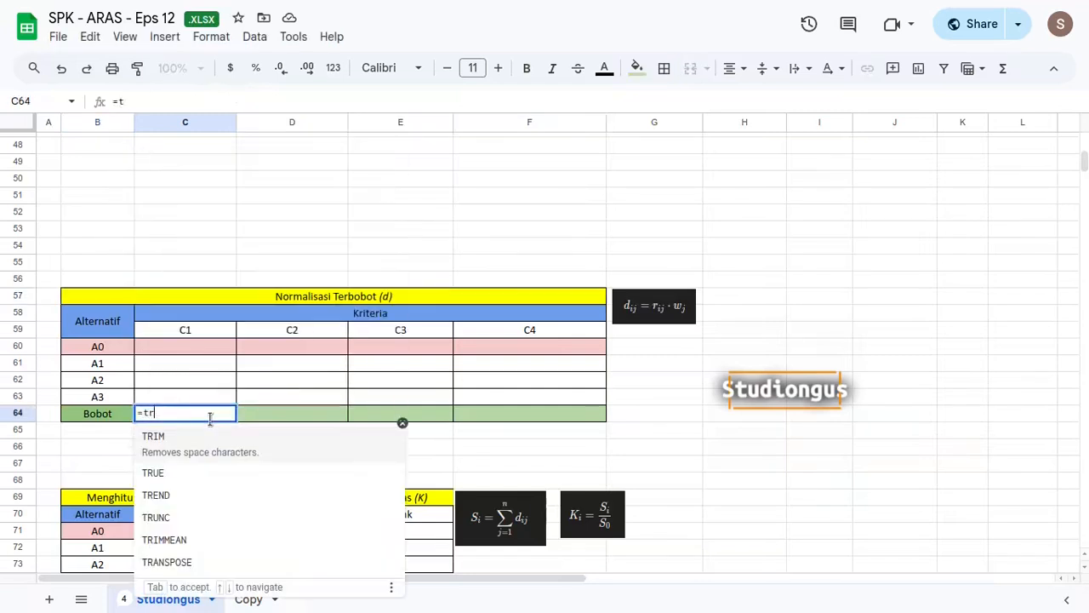
key("Tab")
scroll(876, 477, "up", 10)
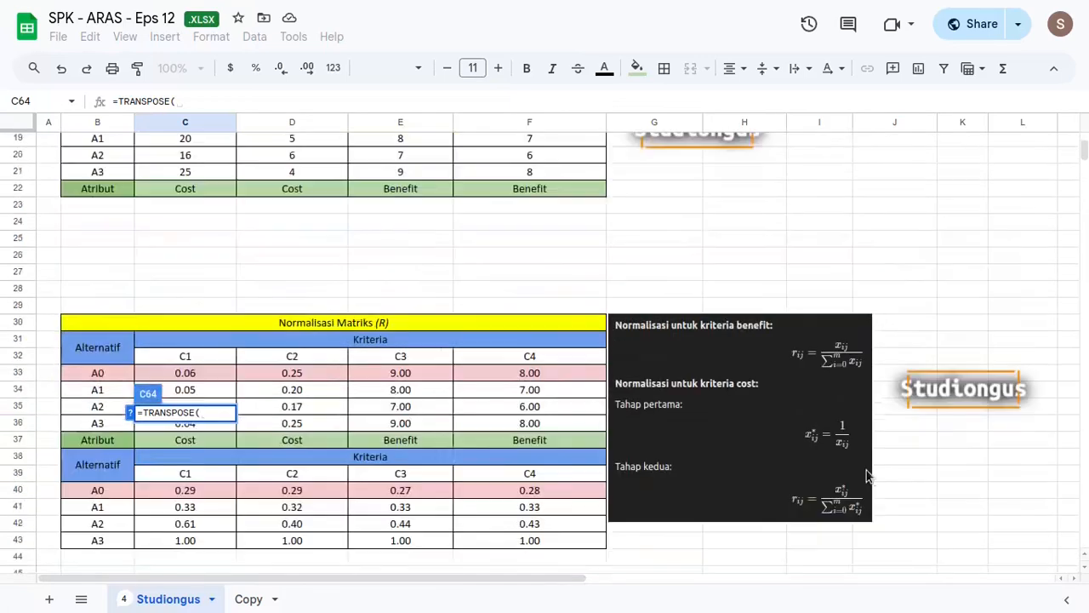
left_click_drag(894, 284, 903, 330)
key("Return")
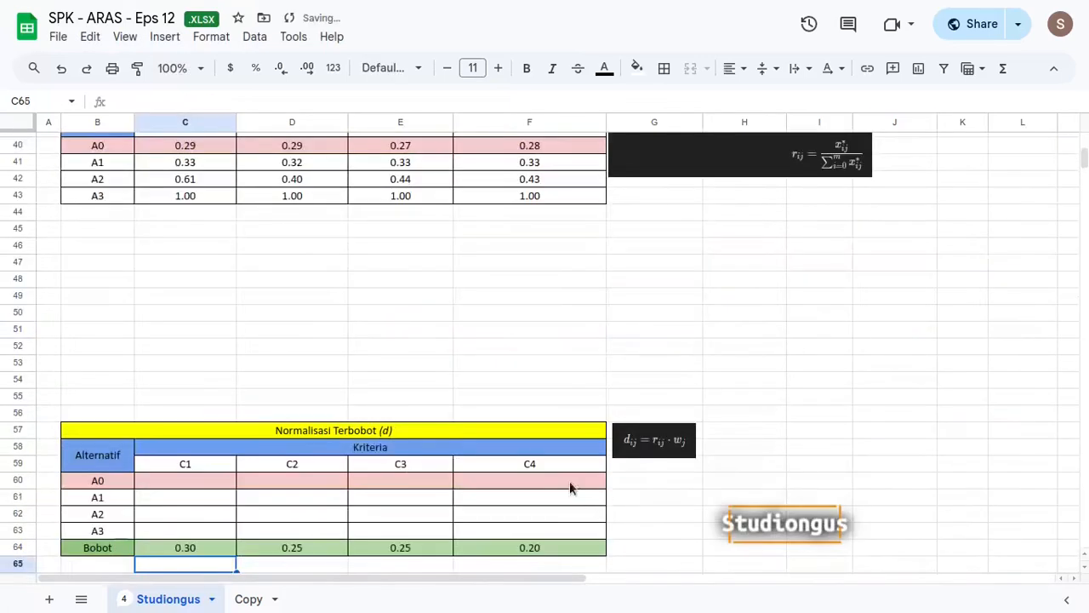
Enter =C40*C$64 in C60 to weight the A0 normalised value for criterion C1.
scroll(576, 496, "down", 2)
left_click(185, 387)
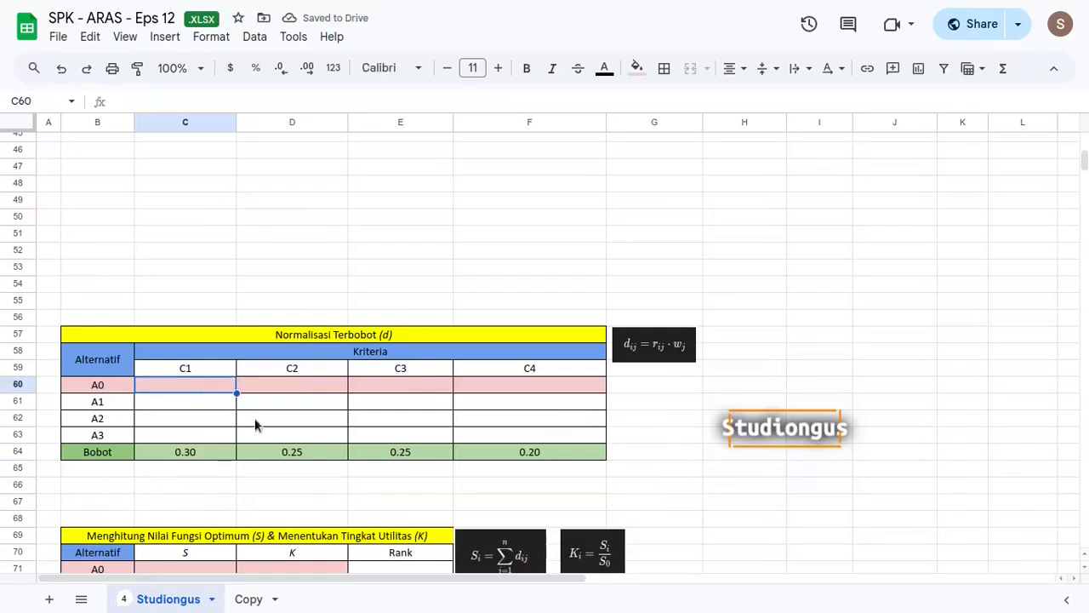
type("=")
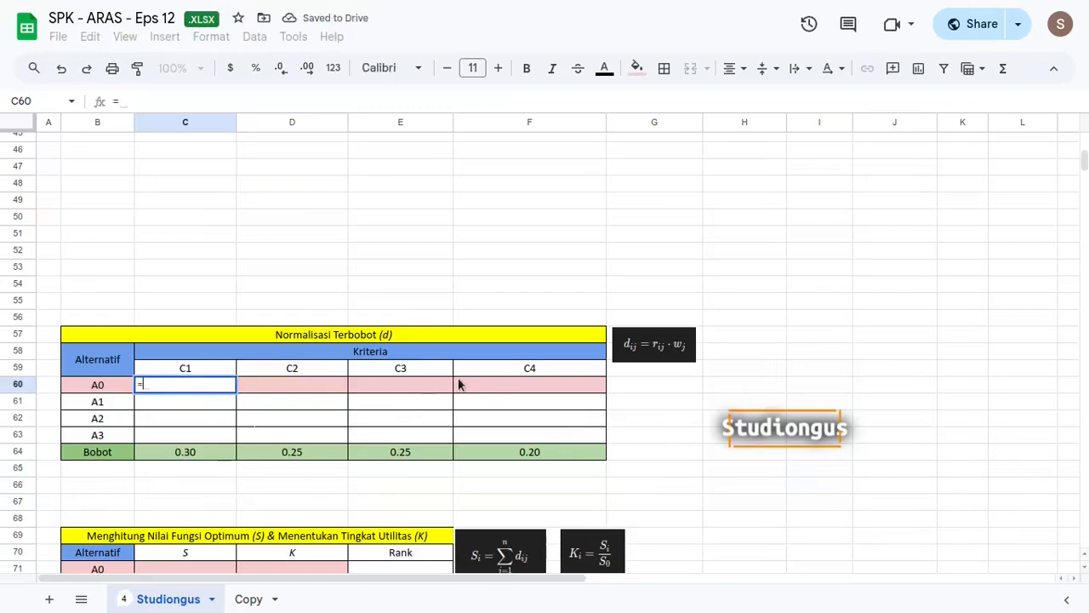
scroll(457, 382, "up", 4)
left_click(200, 241)
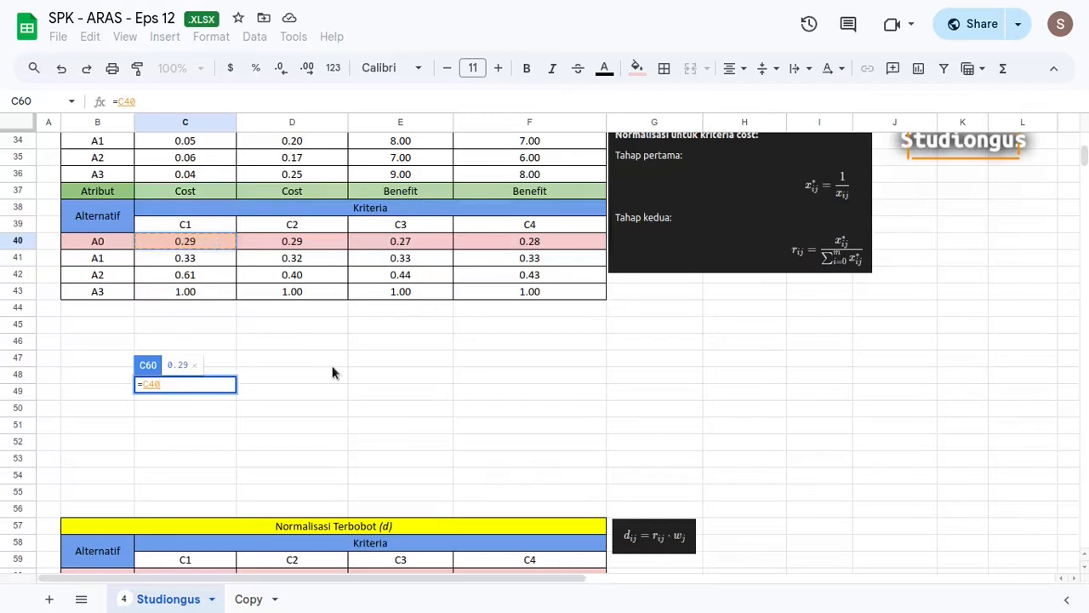
scroll(352, 370, "down", 6)
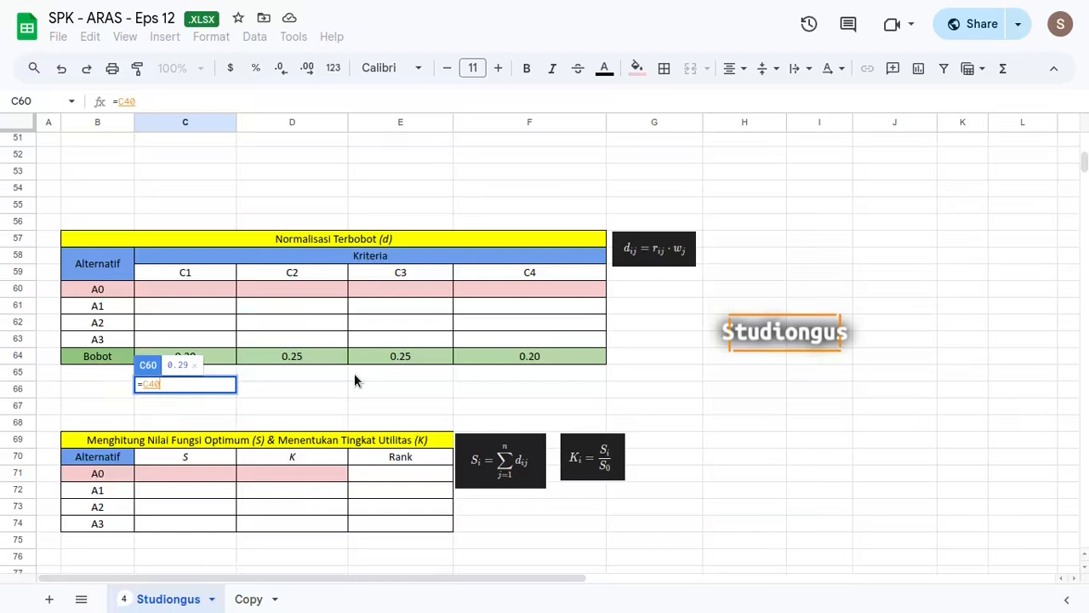
type("*")
left_click(214, 357)
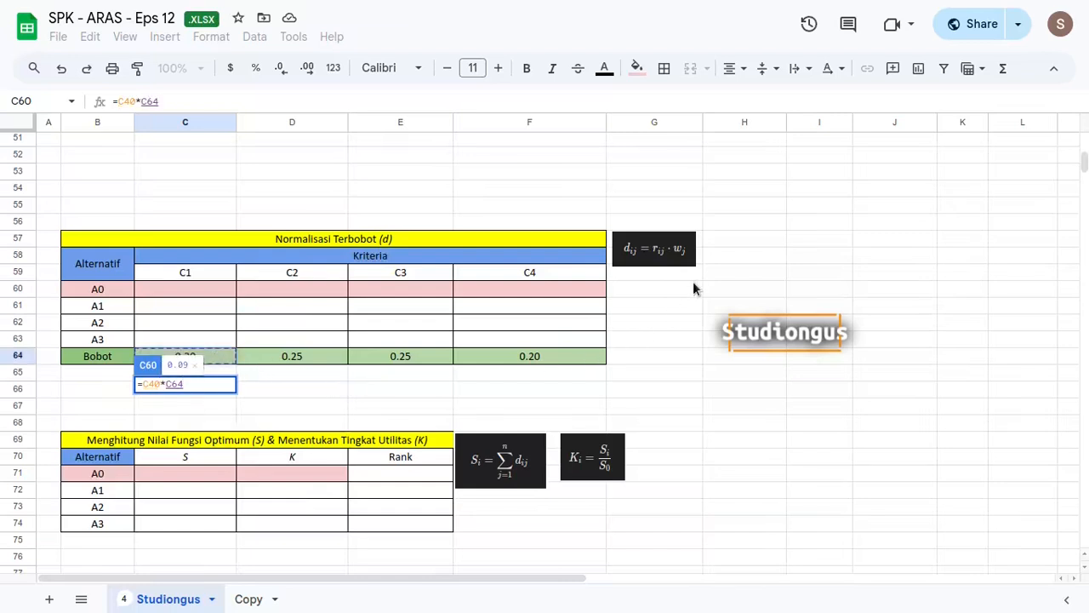
key("F4")
key("F4")
key("Return")
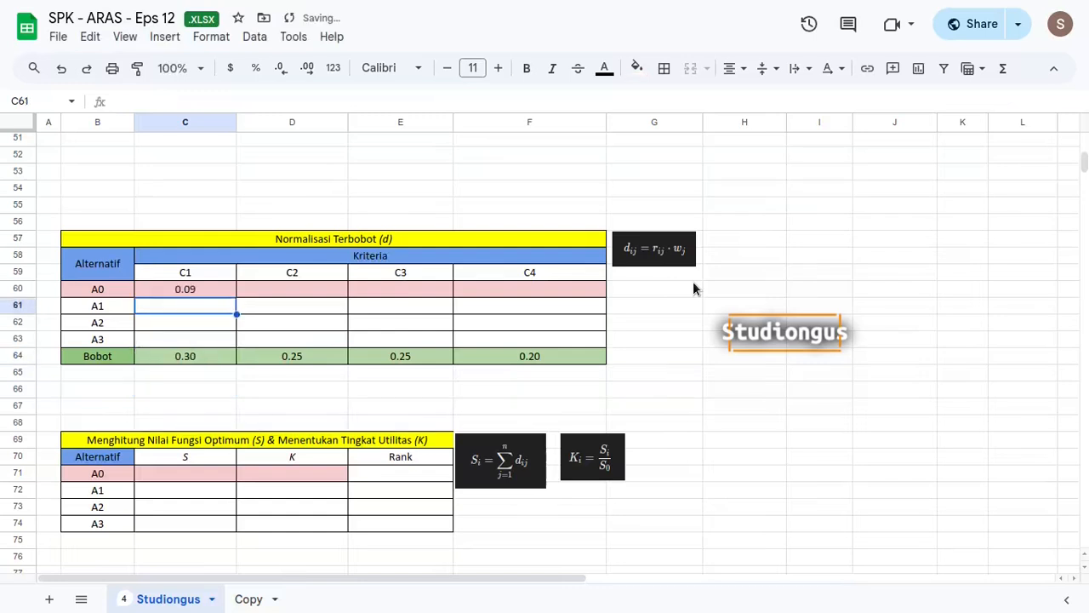
Fill the weighting formula from C60 through the whole A0 to A3 range C60:F63 of the Normalisasi Terbobot table.
key("Up")
key("shift+Down")
key("shift+Down")
key("shift+Down")
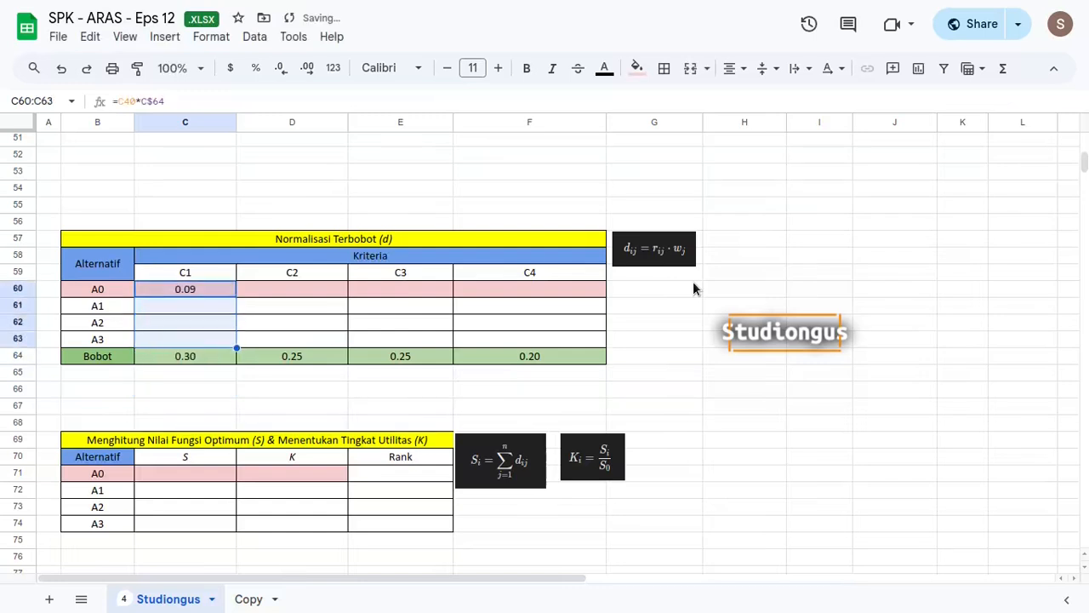
key("ctrl+d")
key("shift+Right")
key("shift+Right")
key("shift+Right")
key("ctrl+r")
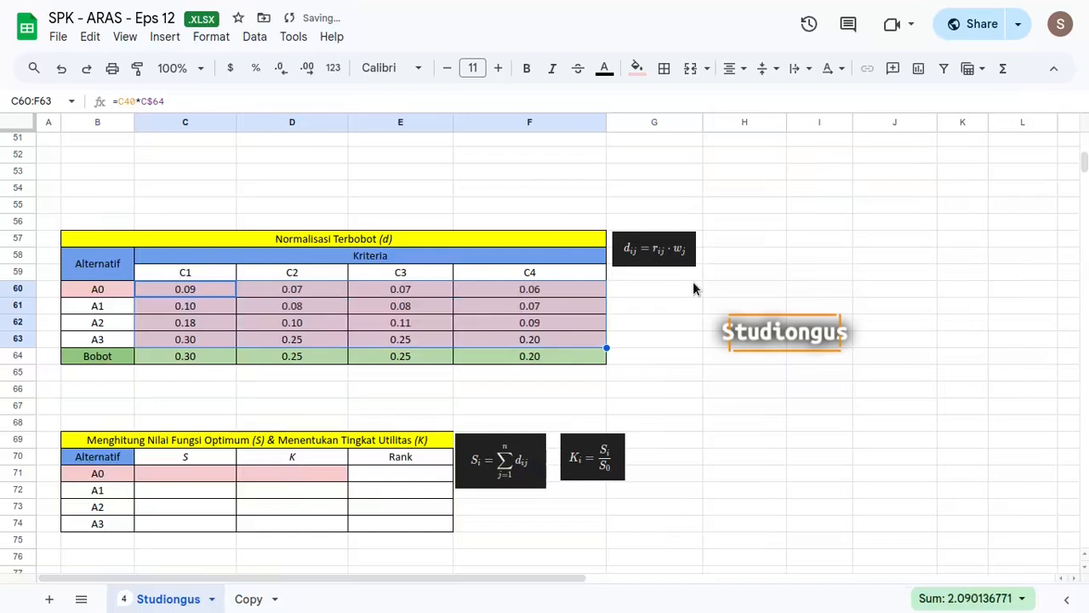
Remove the pink fill colour from the A1 to A3 weighted values in C61:F63.
left_click_drag(181, 309, 517, 344)
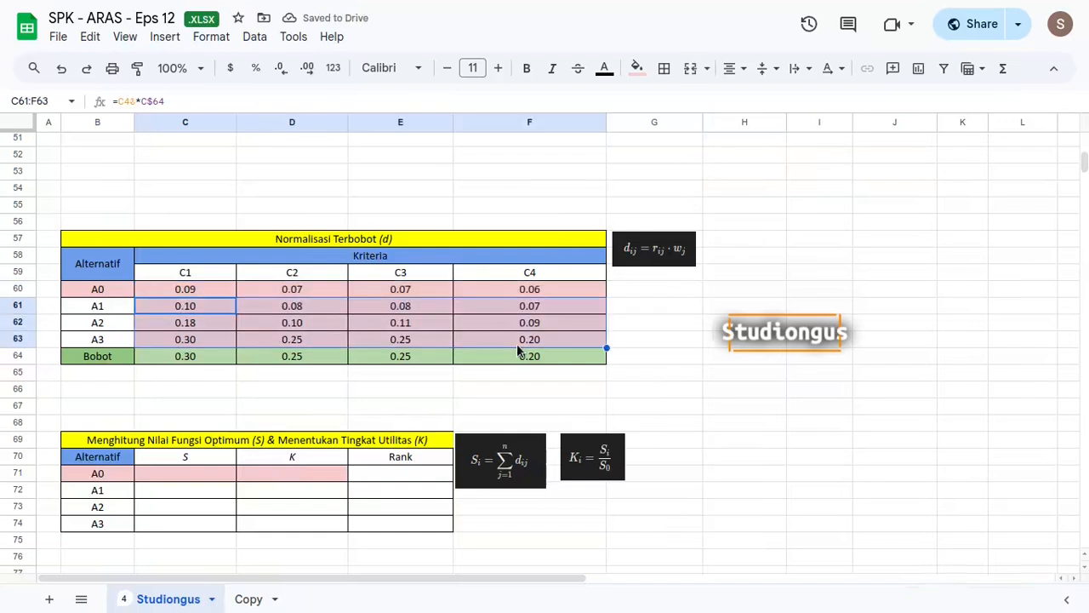
left_click(637, 68)
left_click(652, 99)
left_click(650, 354)
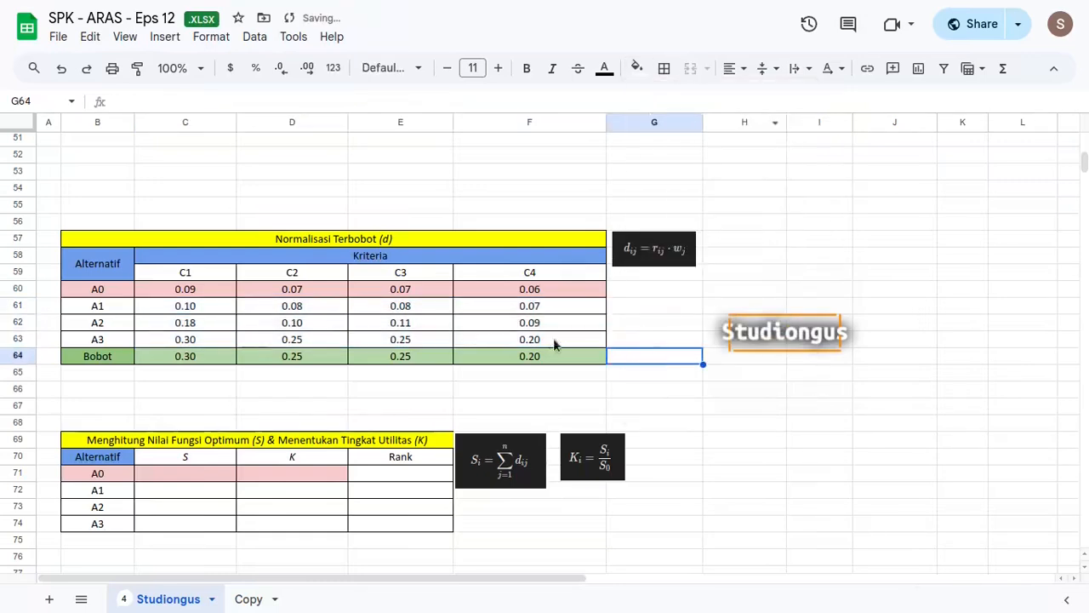
Review the Normalisasi Terbobot table and the S and K columns of the optimum function and utility table.
scroll(306, 320, "down", 2)
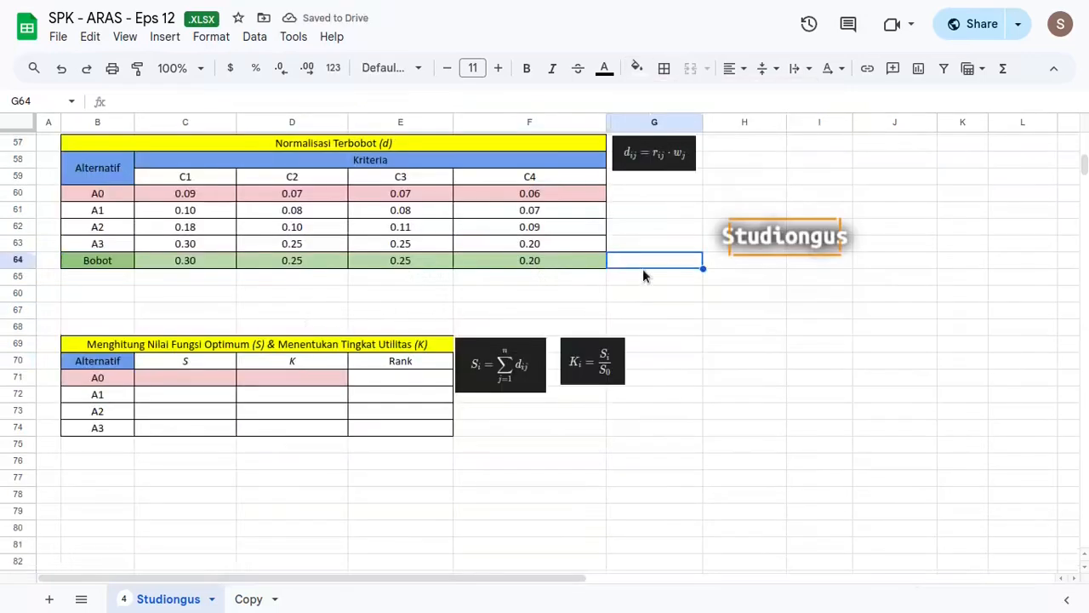
scroll(596, 271, "up", 2)
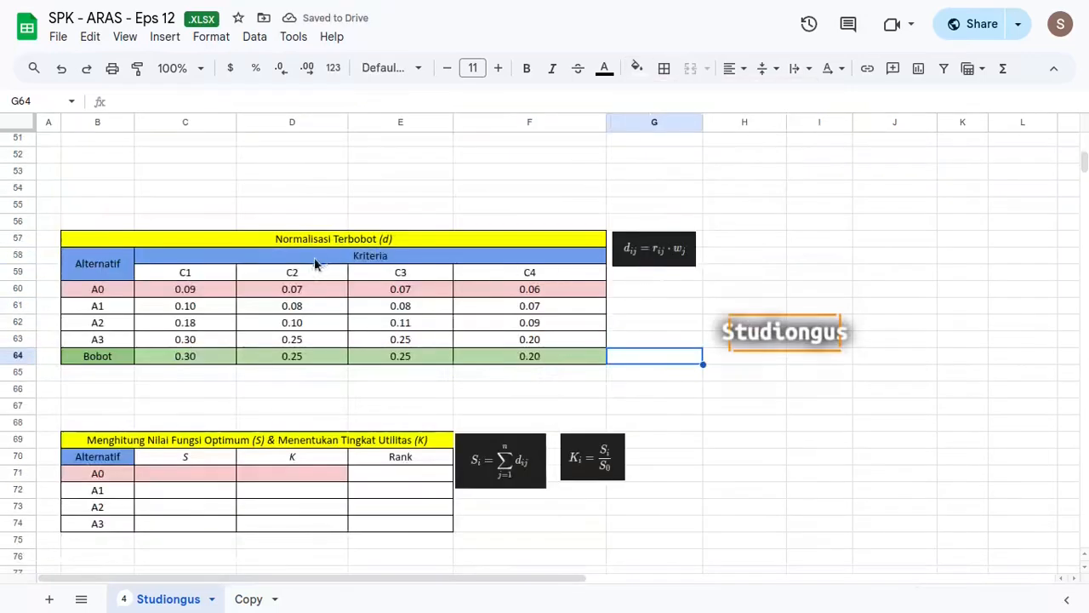
left_click(383, 244)
scroll(392, 243, "down", 2)
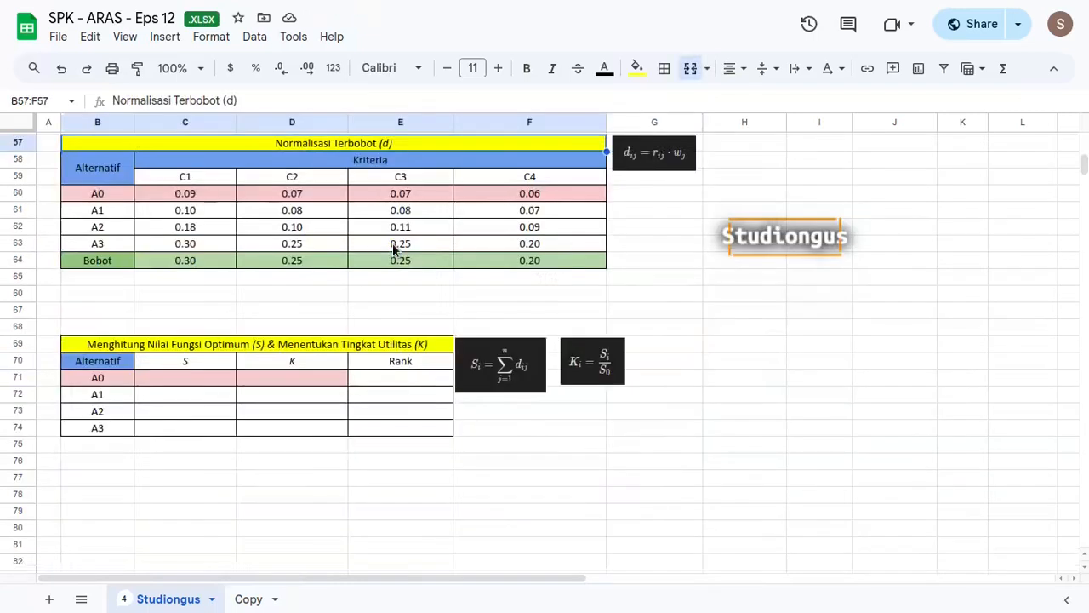
scroll(394, 244, "down", 4)
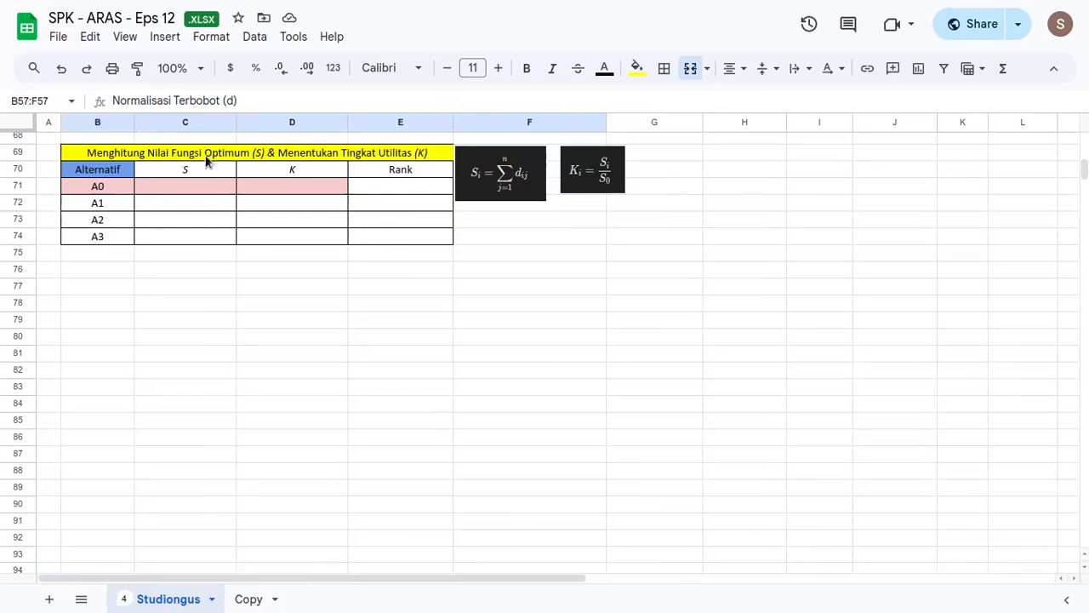
left_click(180, 172)
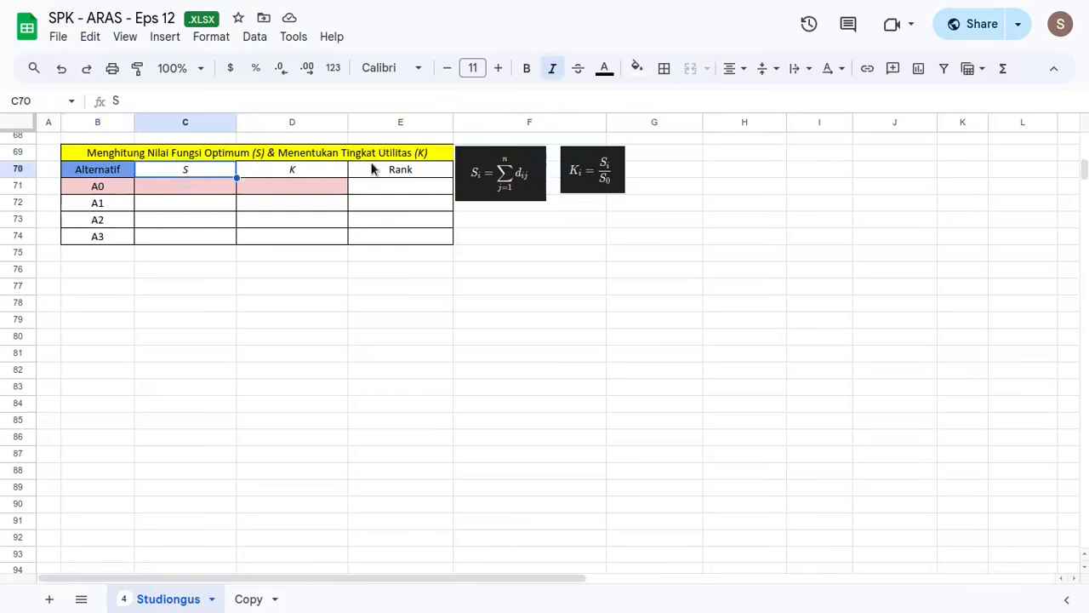
left_click(297, 172)
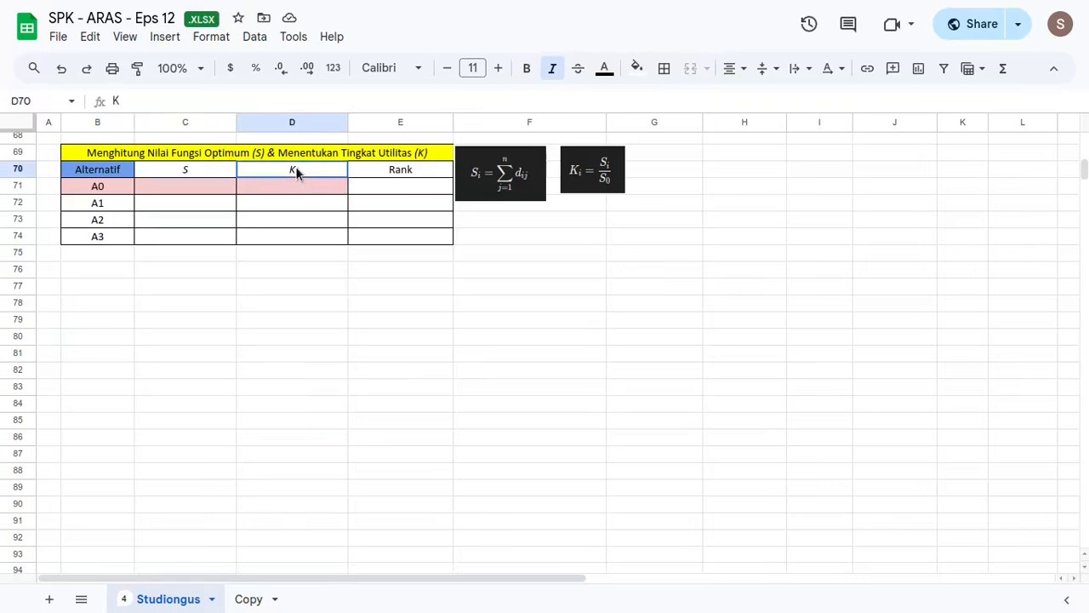
left_click(269, 205)
Enter =SUM(C60:F60) in C71 for the S value of A0 and autofill the formula down to C74.
left_click(209, 186)
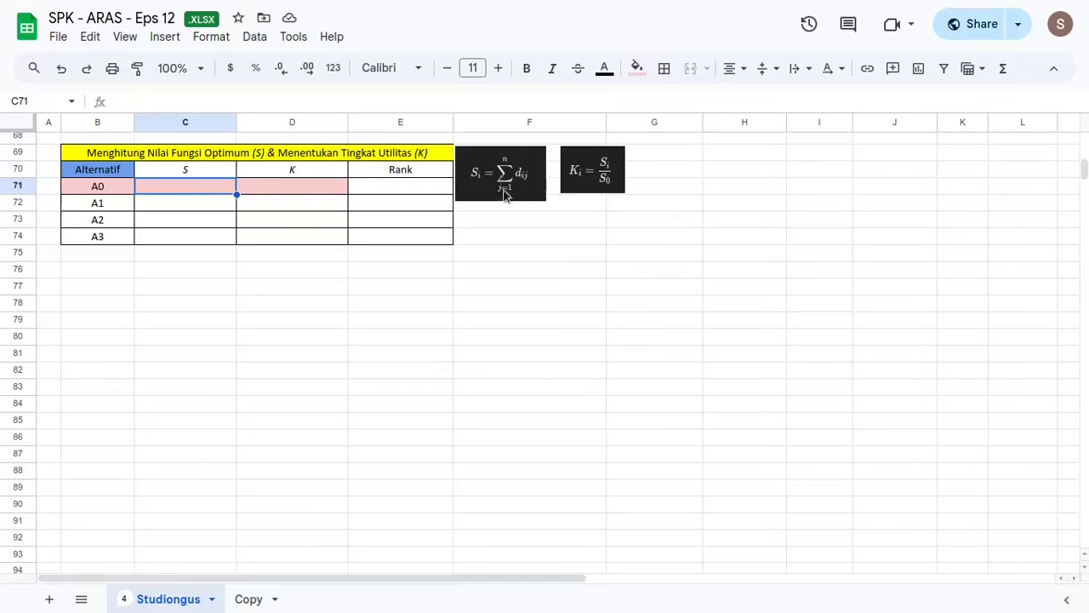
scroll(536, 266, "up", 3)
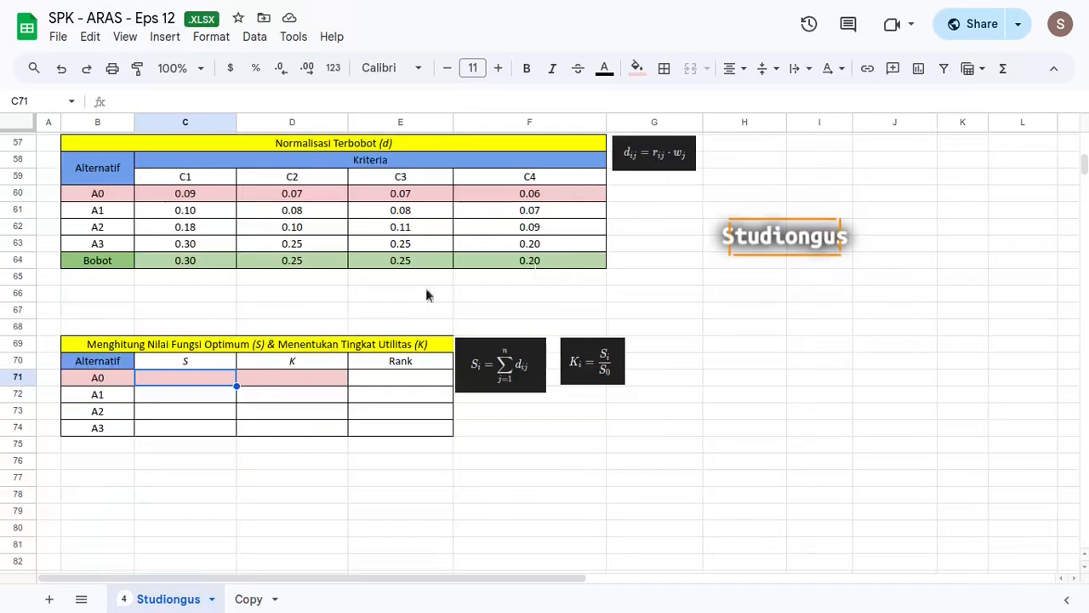
scroll(444, 281, "down", 2)
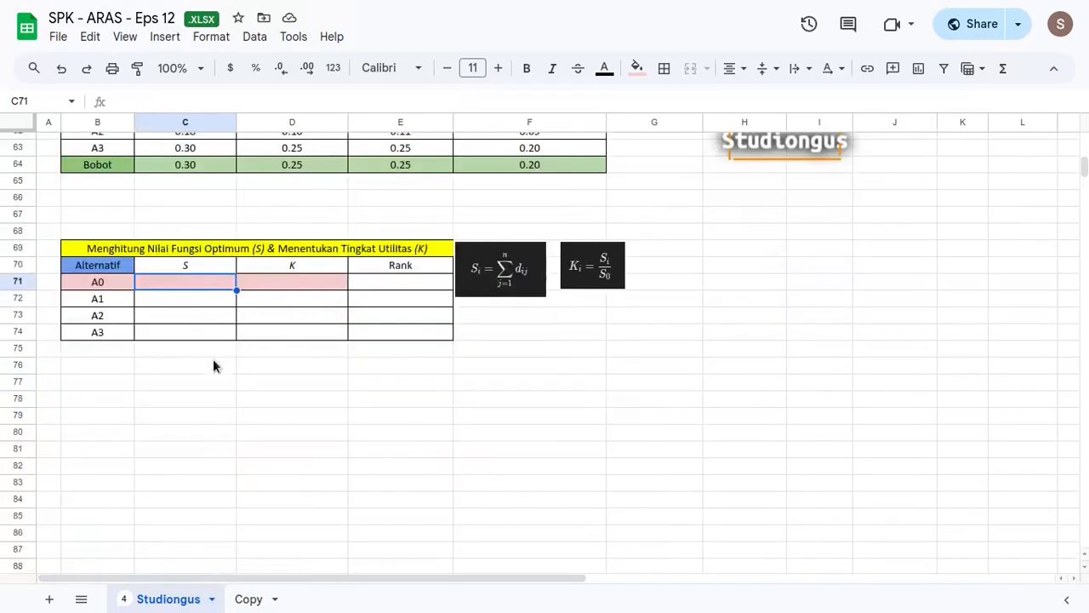
scroll(244, 377, "up", 2)
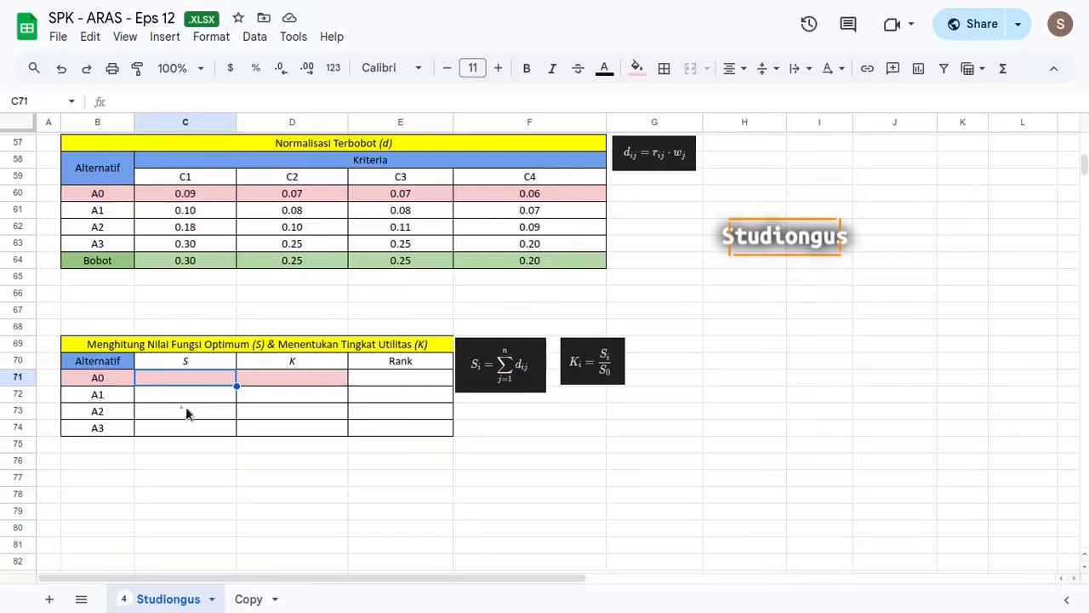
type("=sum")
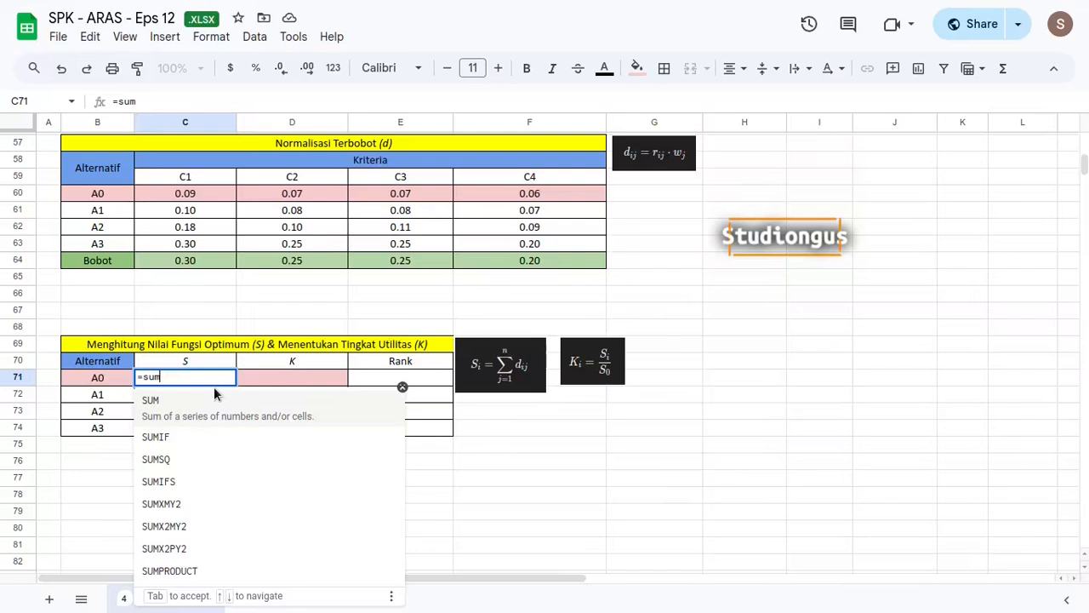
key("Tab")
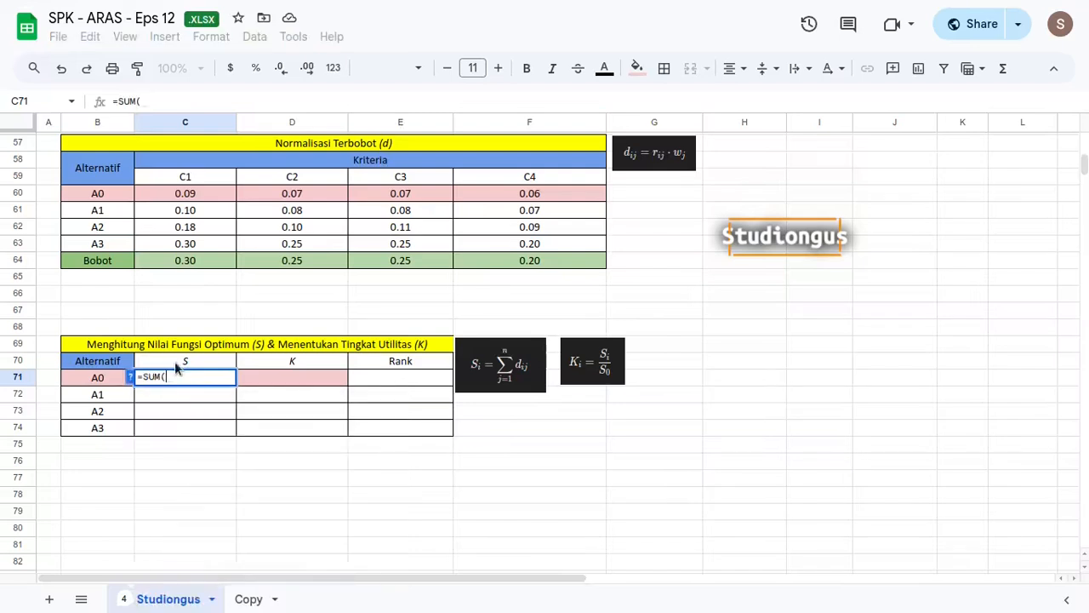
left_click_drag(197, 194, 569, 194)
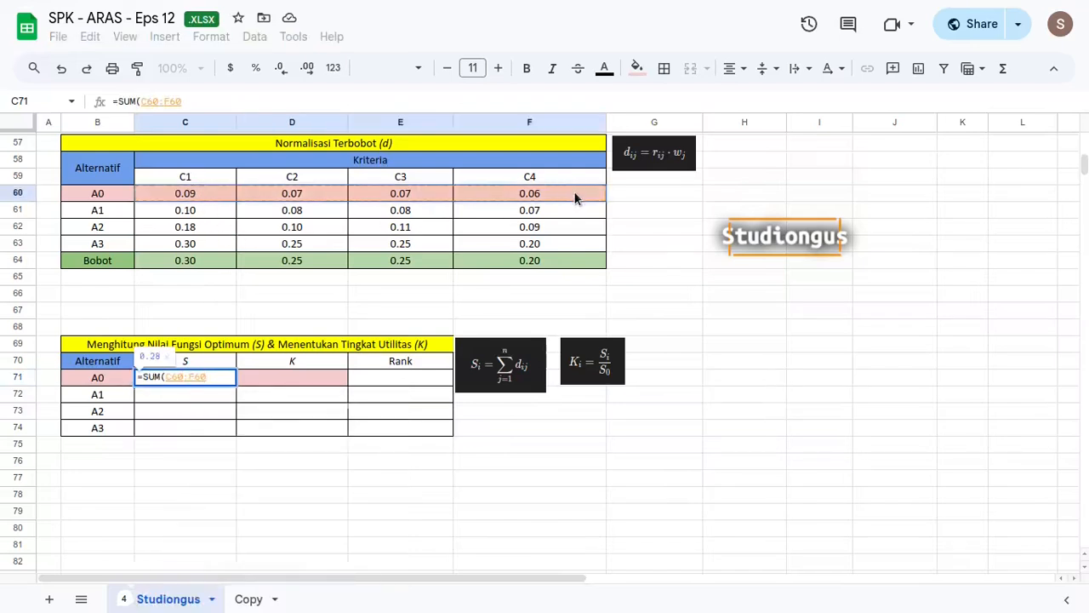
key("Return")
key("ctrl+Return")
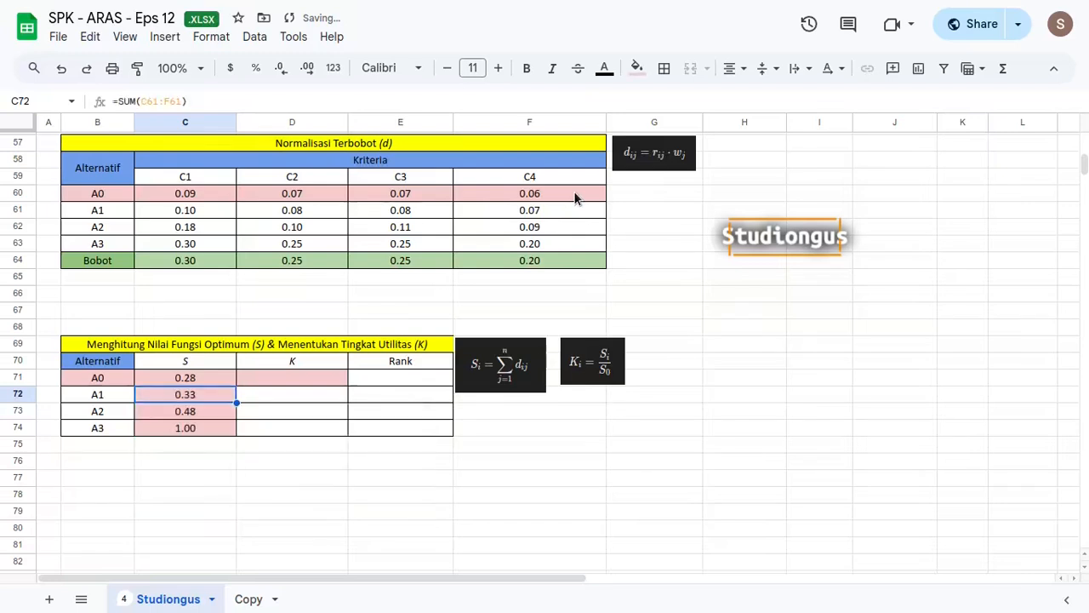
Remove the pink fill colour from the A1 to A3 S values in C72:C74.
key("shift+Down")
key("shift+Down")
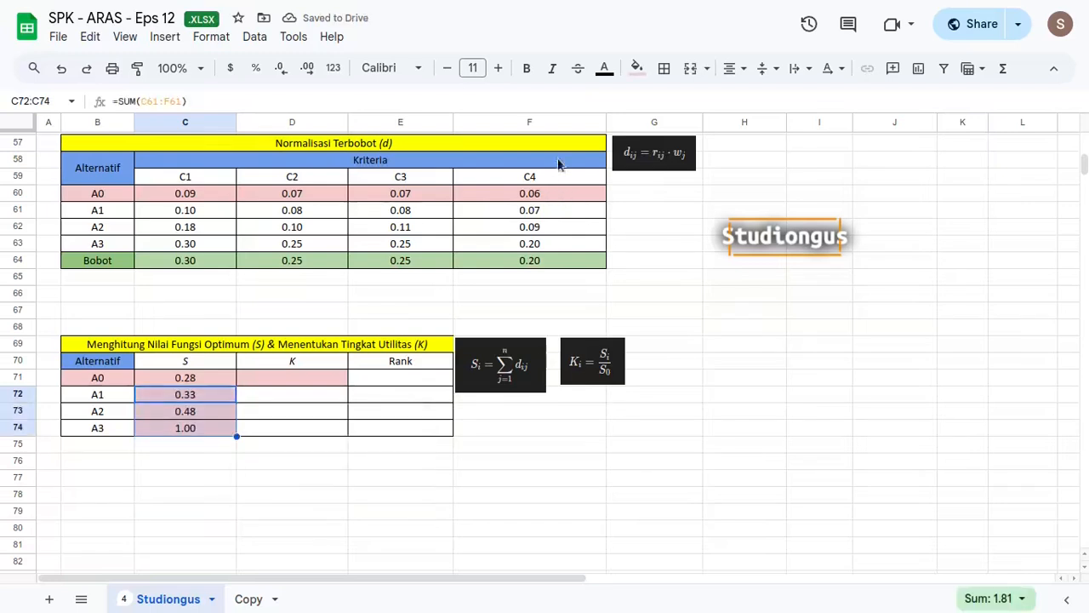
left_click(637, 68)
left_click(651, 100)
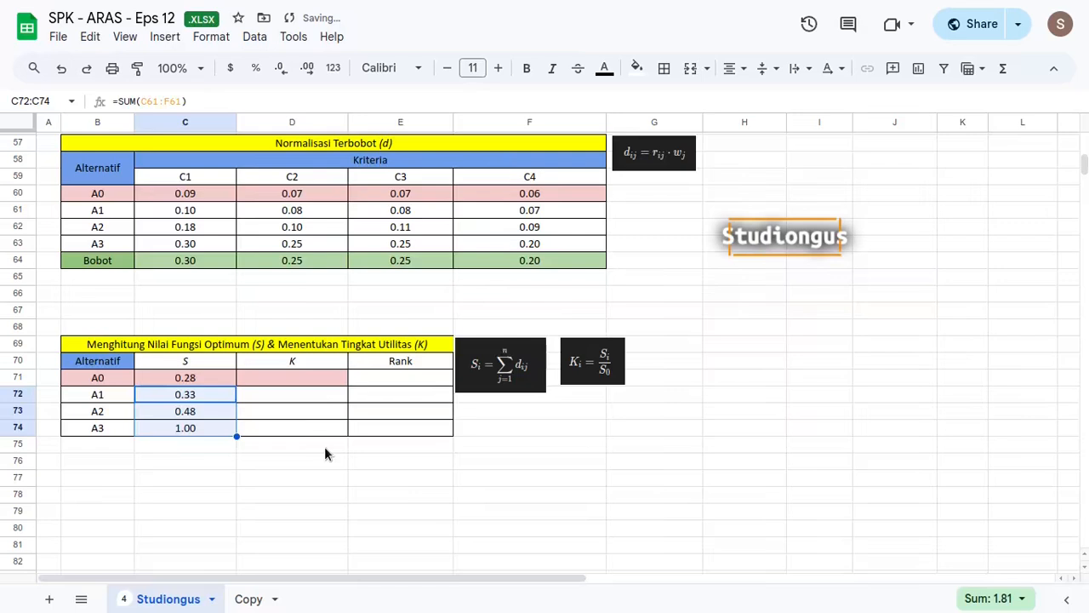
Enter =C72/$C$71 in D72 for the K value of A1 and fill the formula down to D74.
left_click(305, 394)
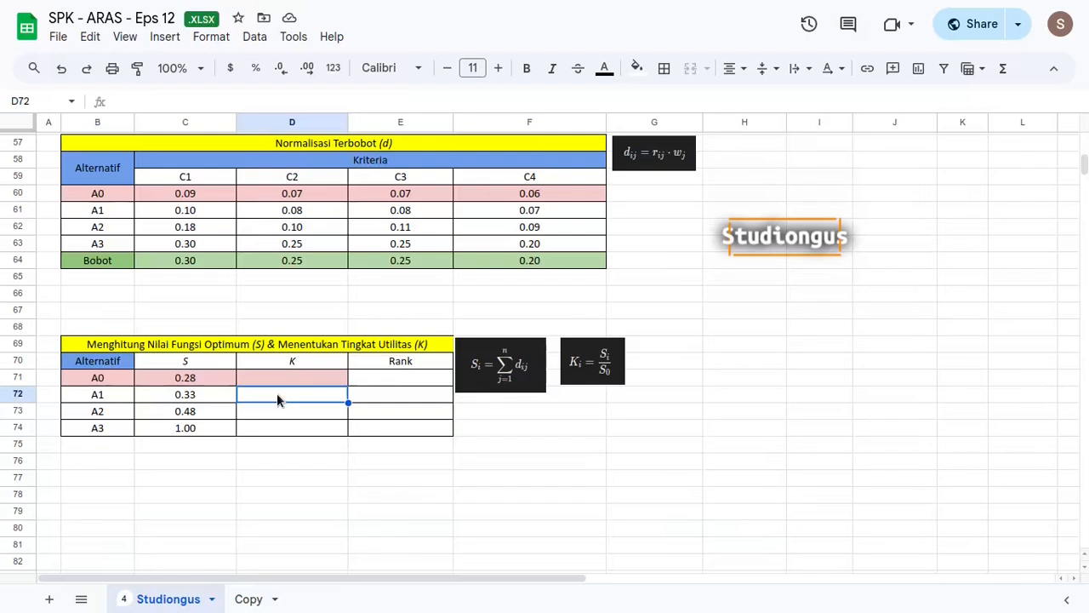
type("=")
left_click(189, 395)
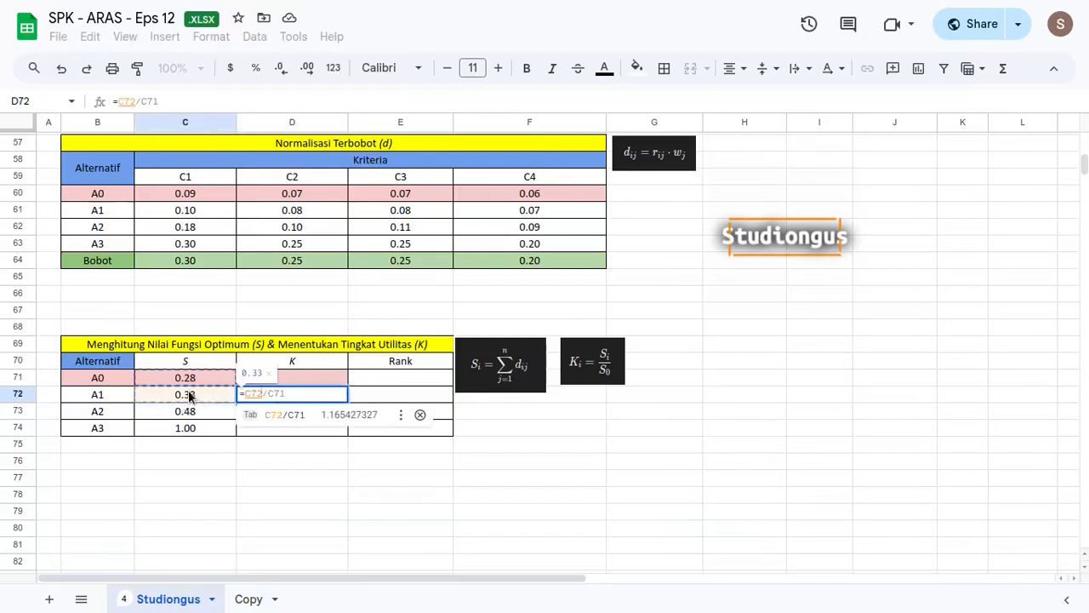
type("/")
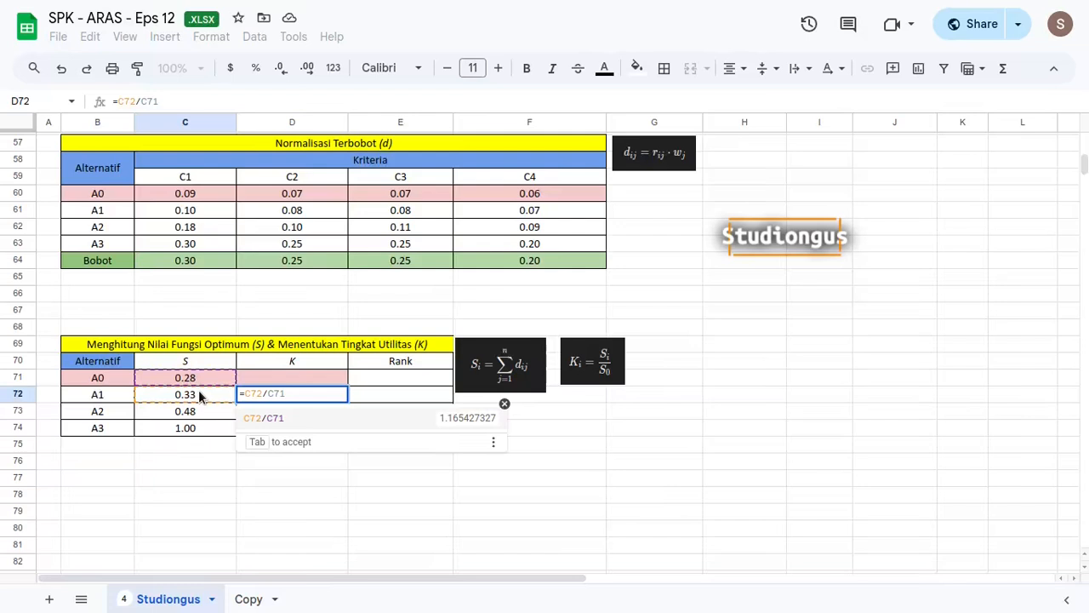
left_click(202, 377)
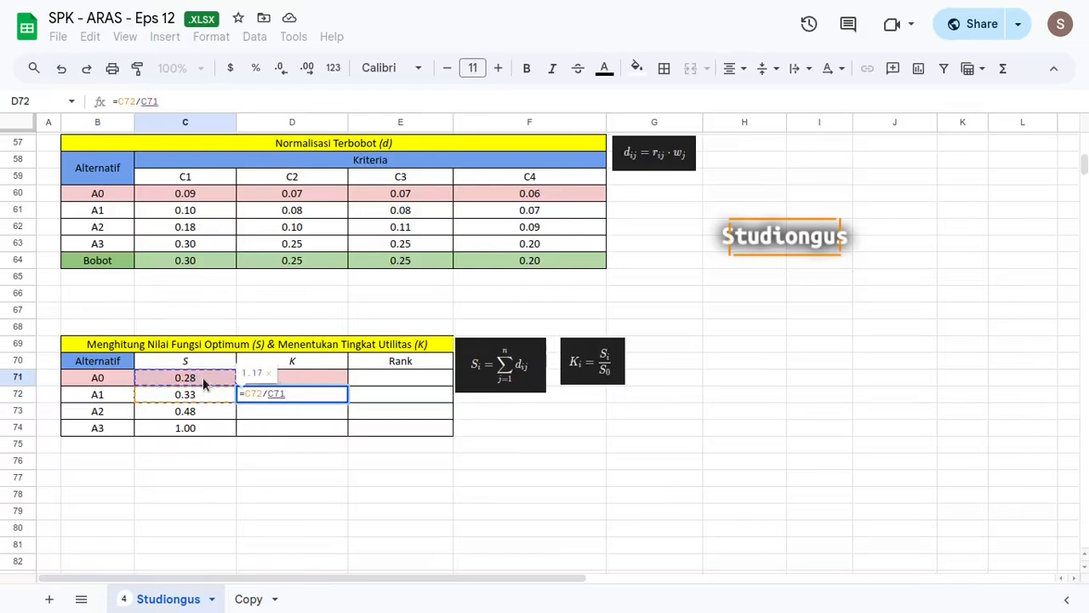
key("F4")
key("Return")
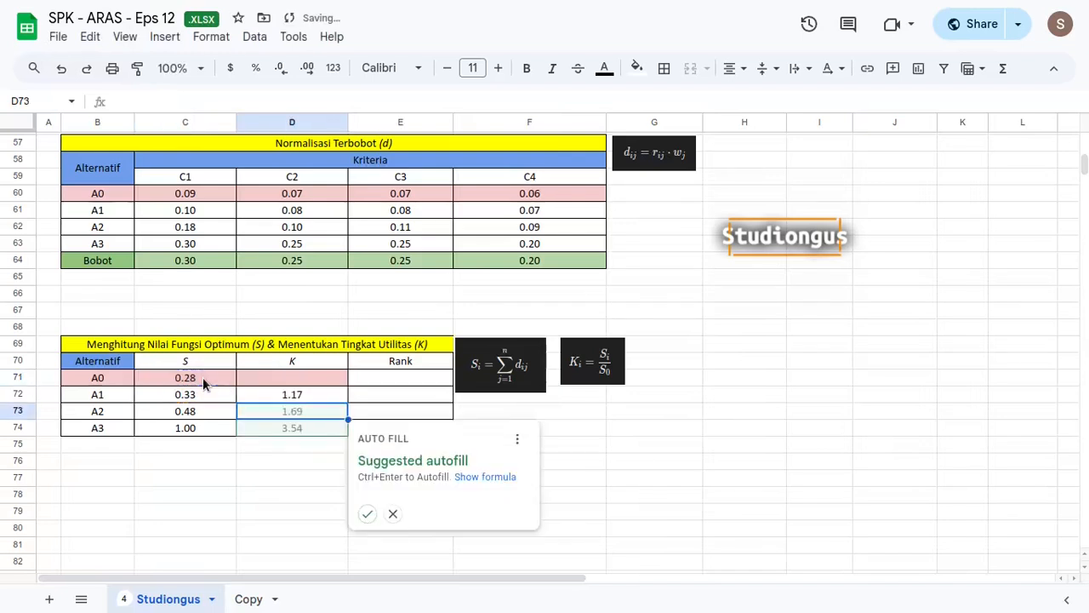
key("ctrl+Return")
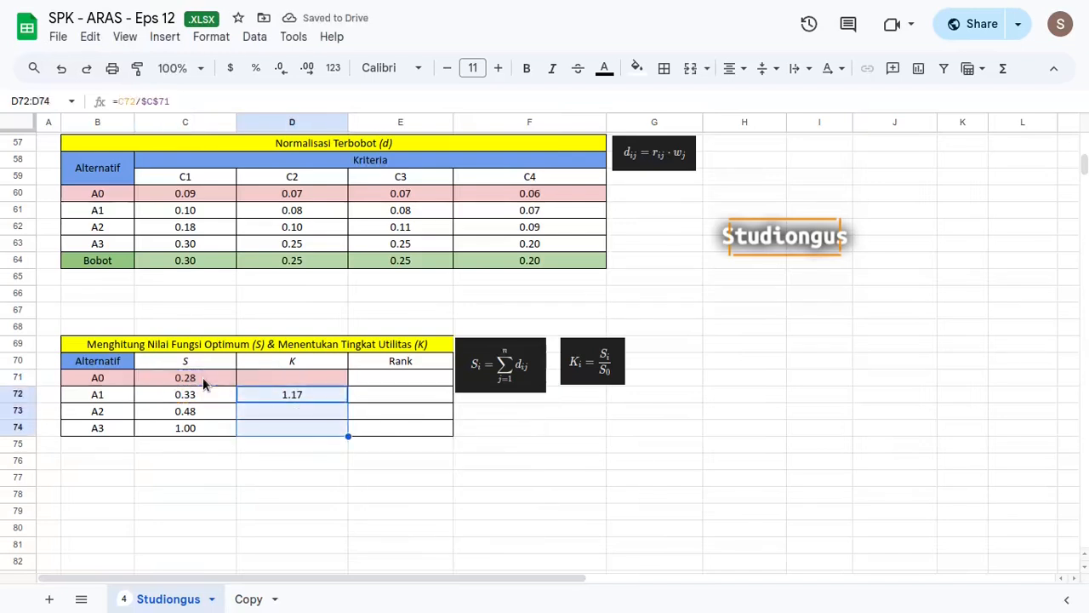
key("ctrl+d")
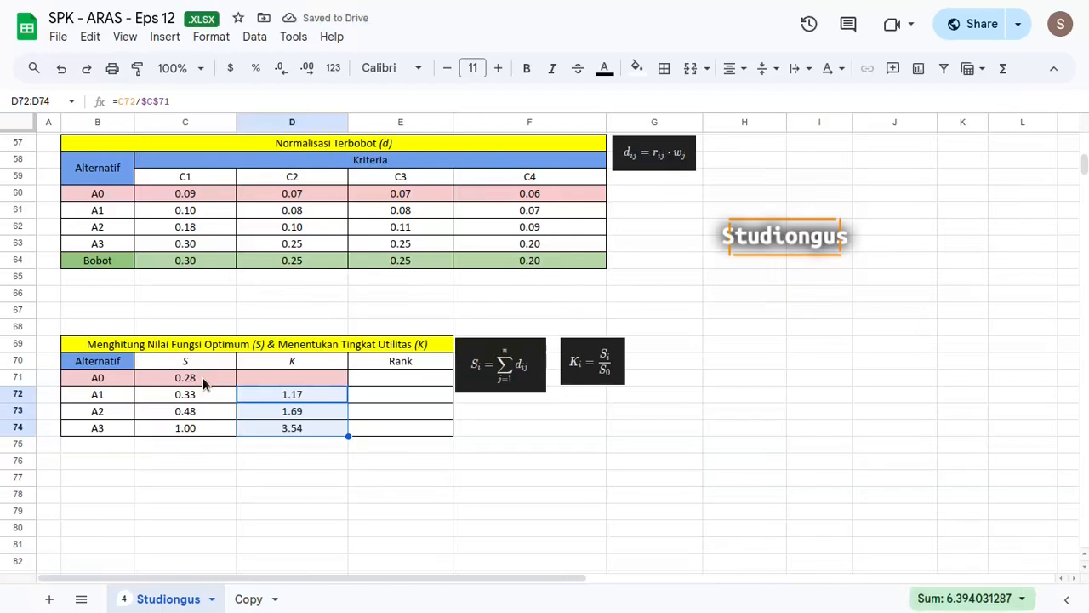
Check the K values of A1 to A3 and the S formula of A3 in C74.
left_click(202, 377)
scroll(289, 411, "down", 4)
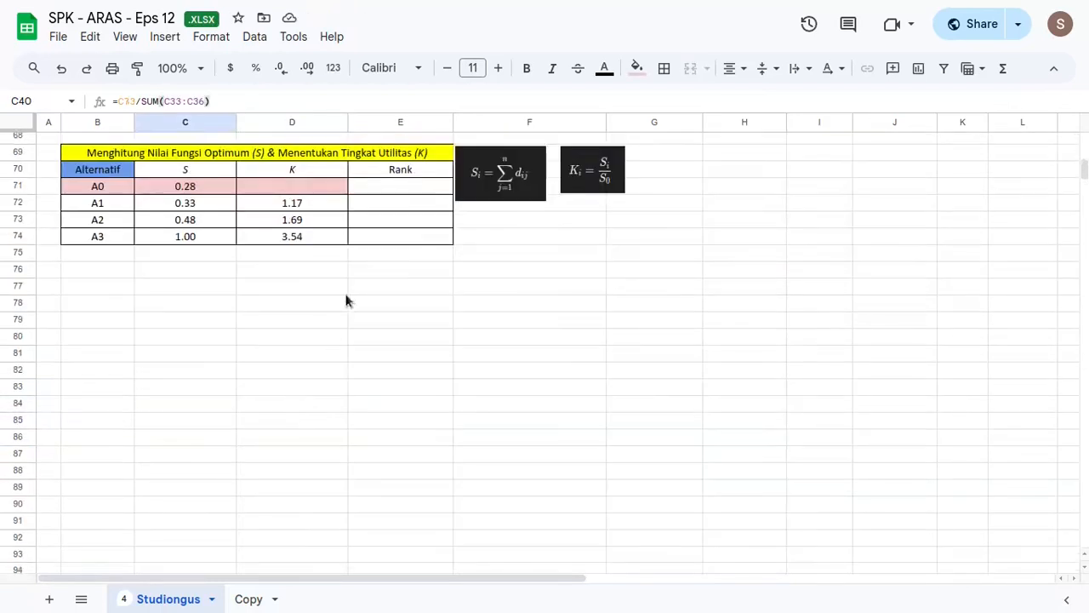
left_click(273, 235)
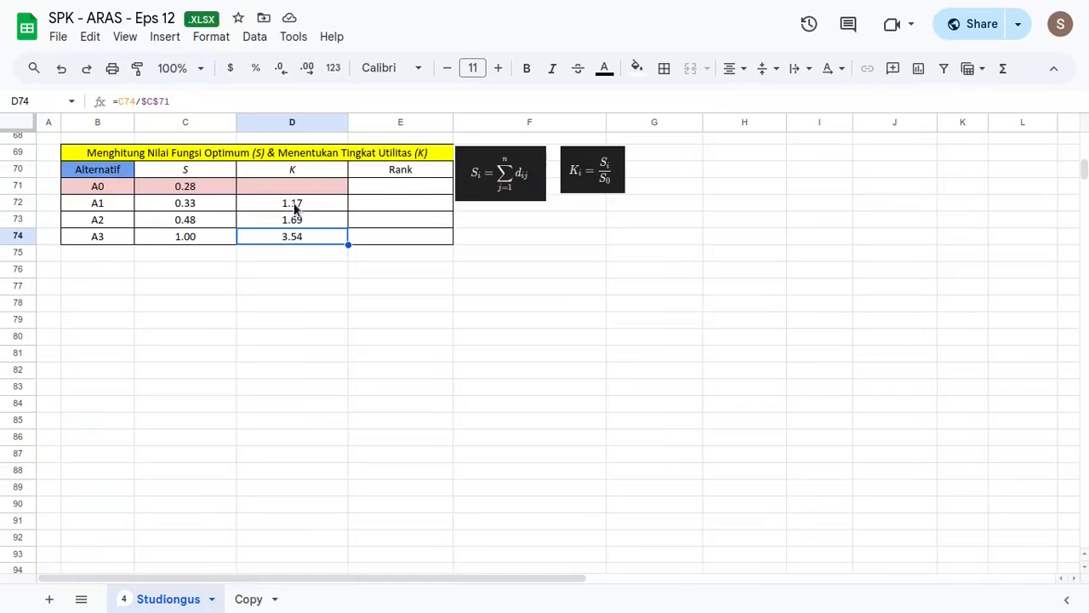
left_click_drag(296, 208, 303, 231)
left_click(302, 231)
left_click(209, 236)
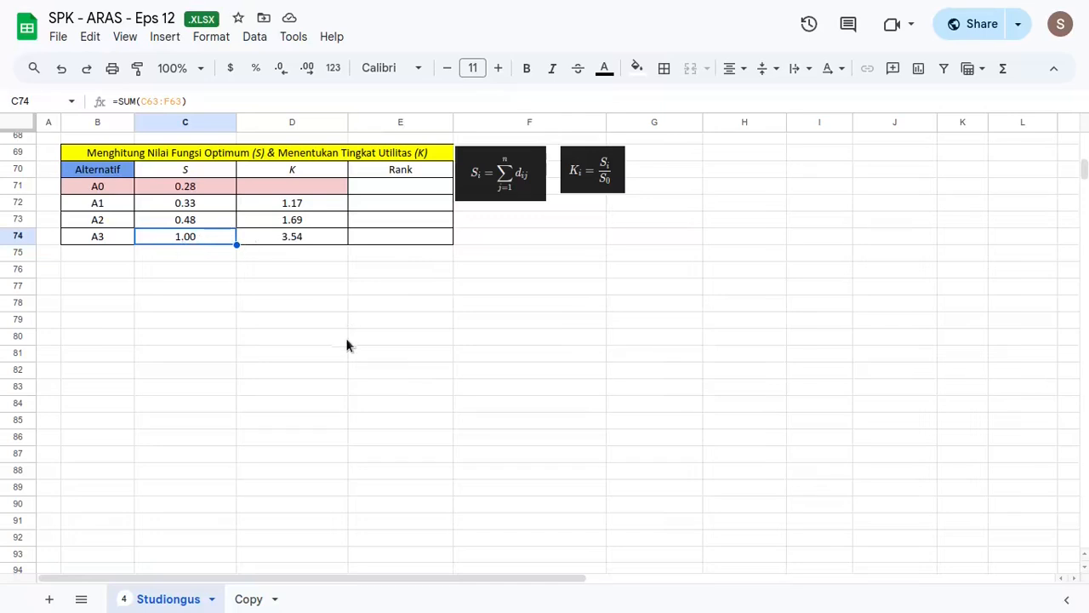
Inspect the second-stage normalisation formulas in F43, C40 and C41 of the Normalisasi Matriks table.
scroll(346, 343, "up", 5)
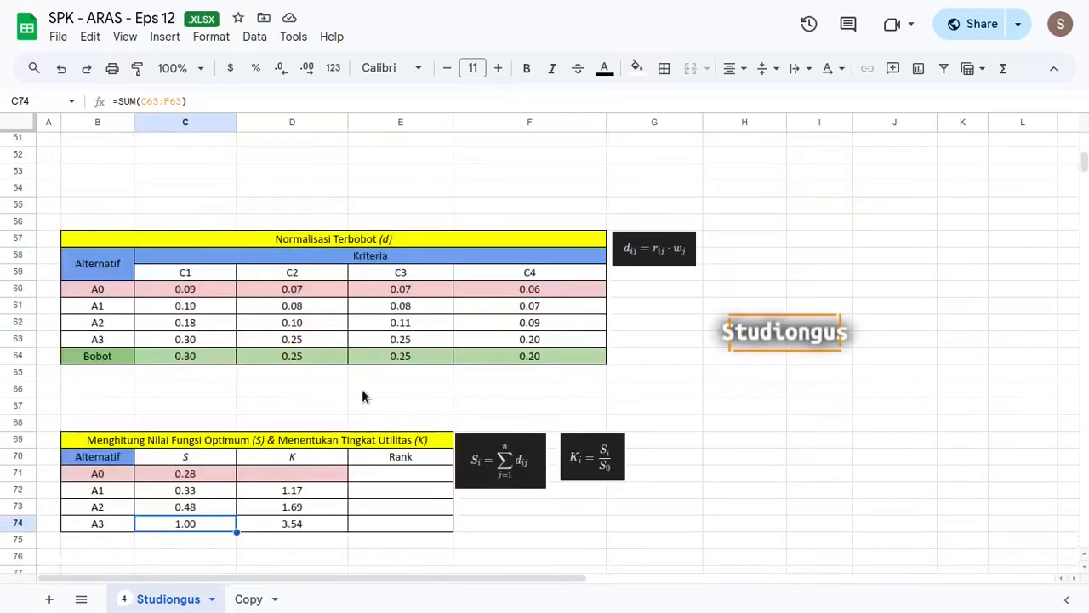
scroll(362, 388, "up", 7)
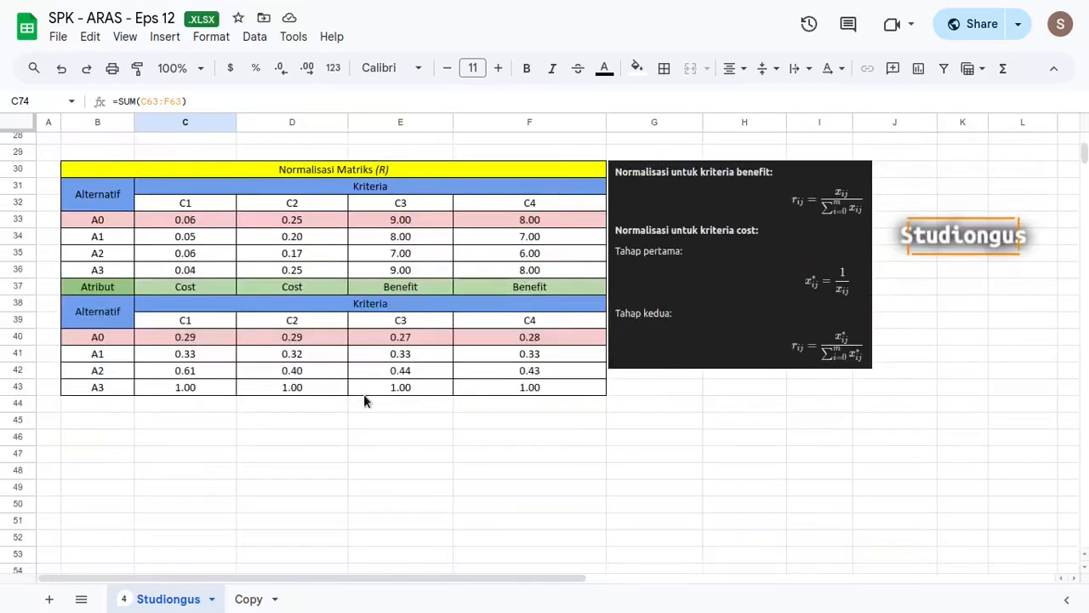
left_click(549, 394)
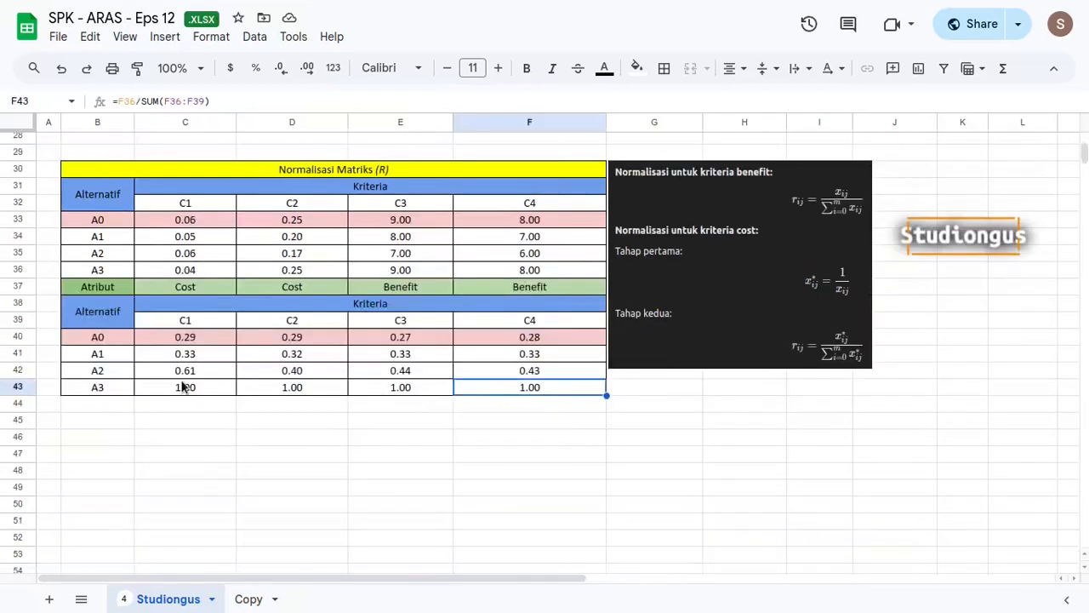
double_click(196, 339)
key("Escape")
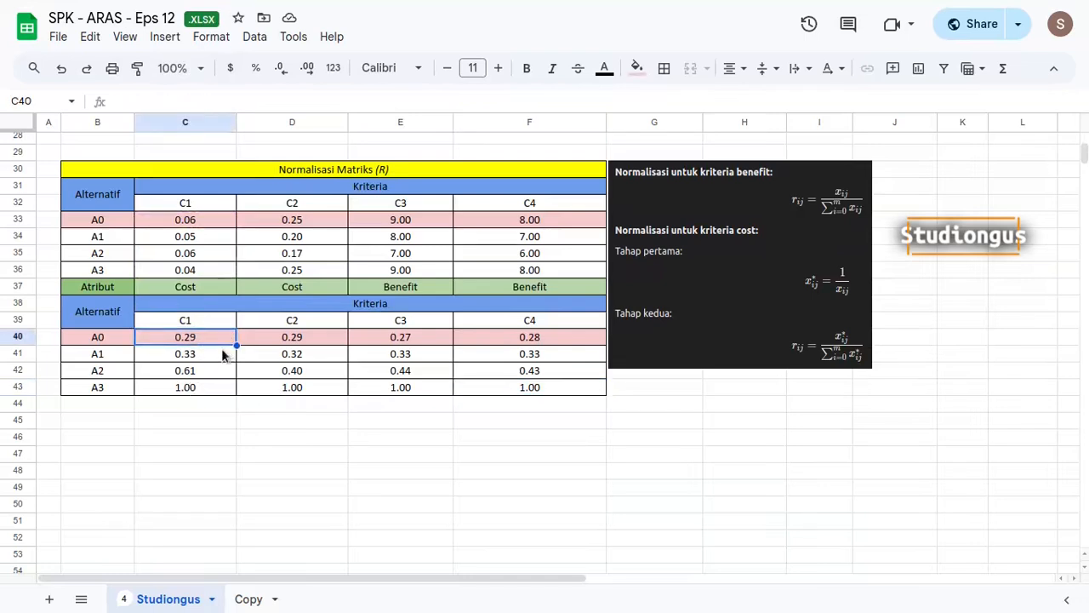
double_click(224, 350)
key("Escape")
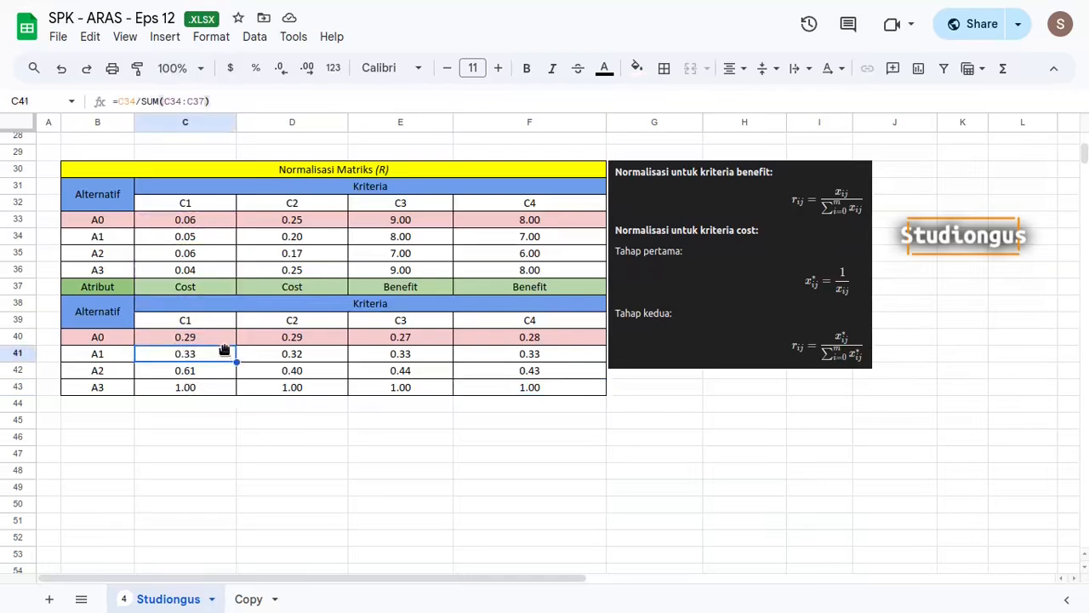
Lock the row references of the summed range in C40 so the formula reads =C33/SUM(C$33:C$36).
left_click(212, 339)
double_click(211, 337)
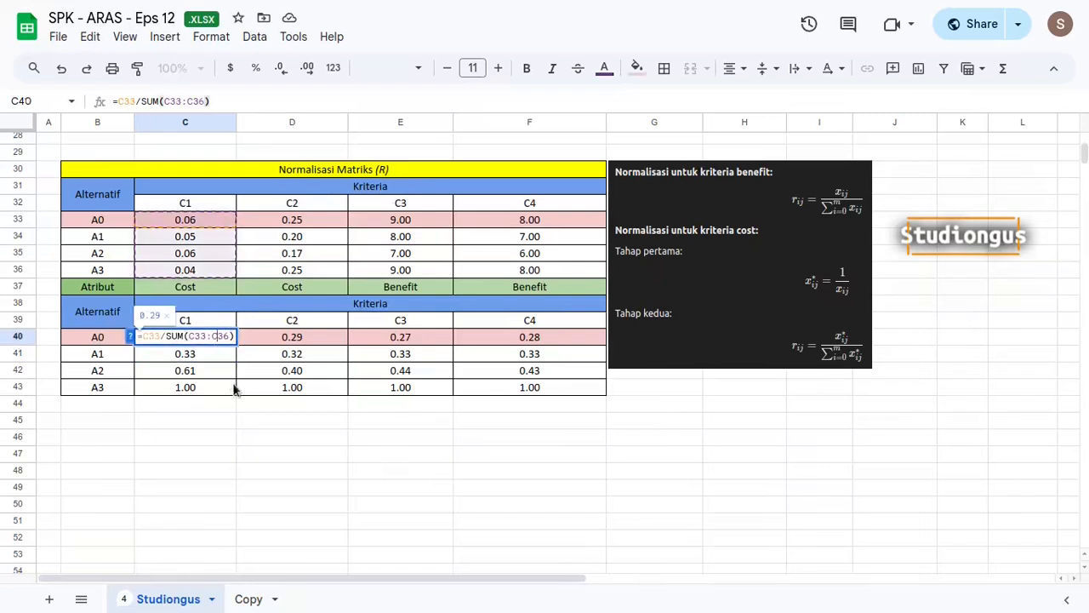
key("Escape")
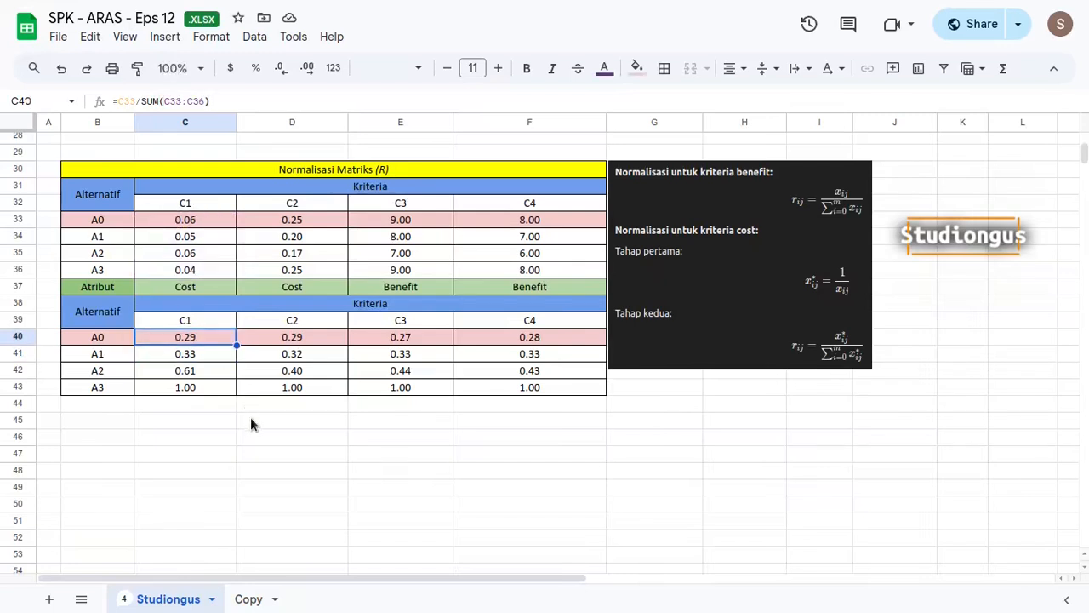
key("F2")
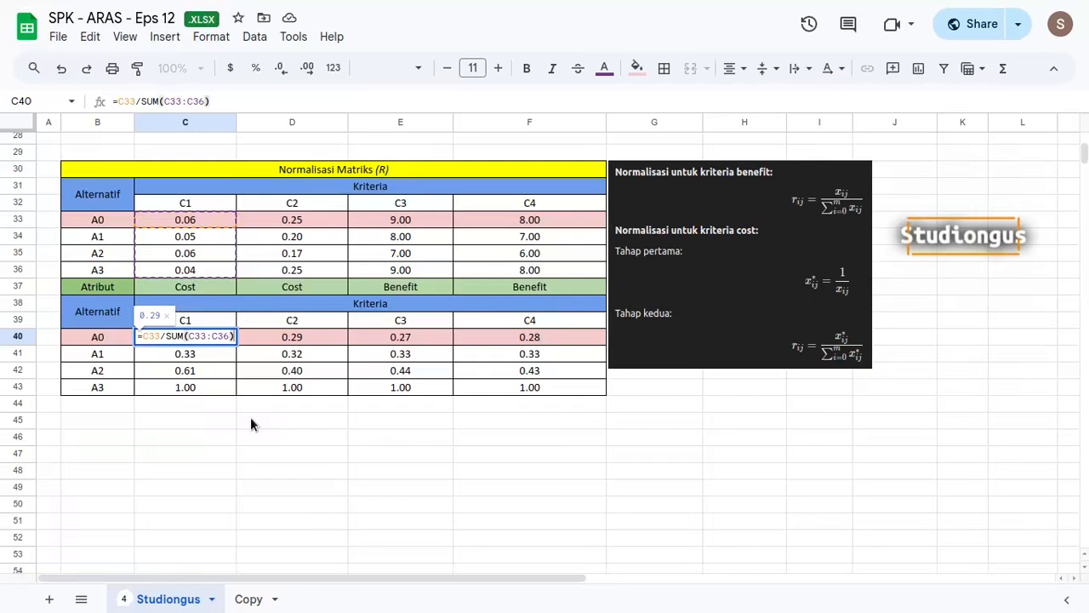
left_click(210, 337)
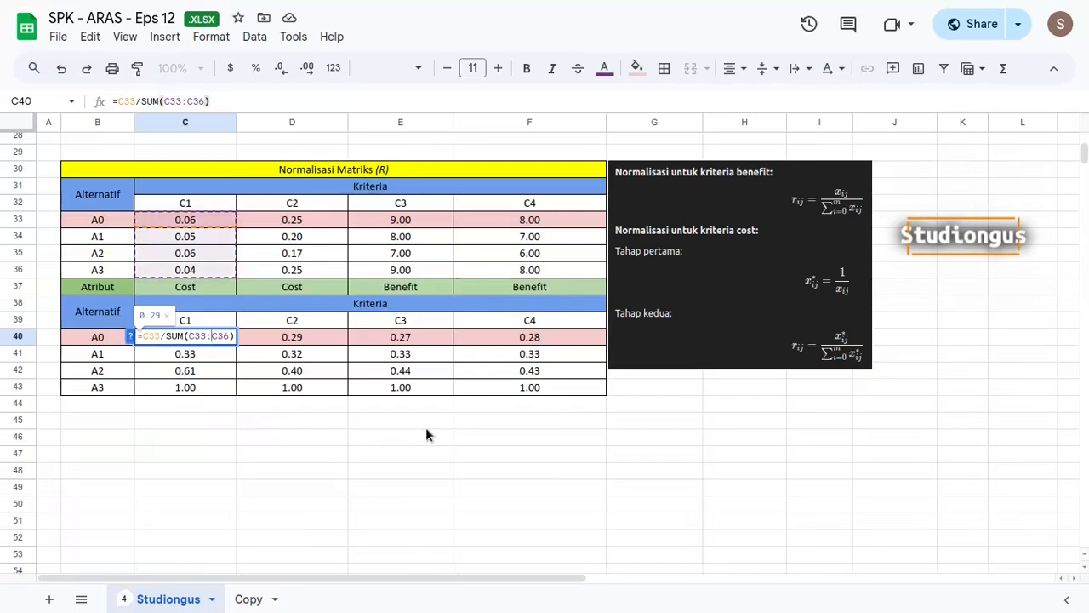
key("F4")
key("F4")
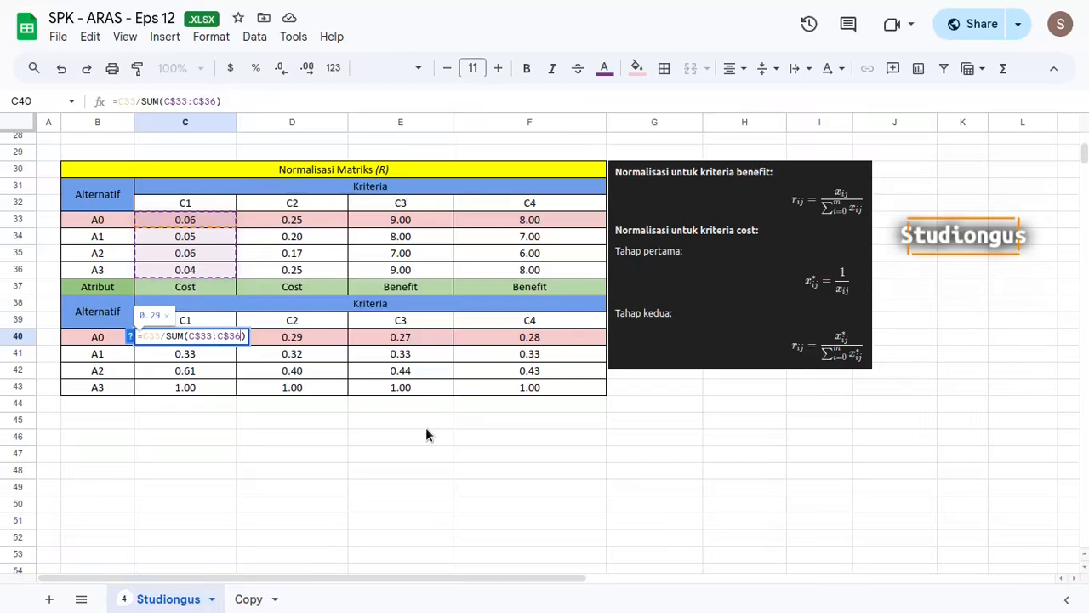
key("ctrl+Return")
Fill the corrected C40 normalisation formula down to row 43 and across to column F.
key("shift+Down")
key("shift+Down")
key("shift+Down")
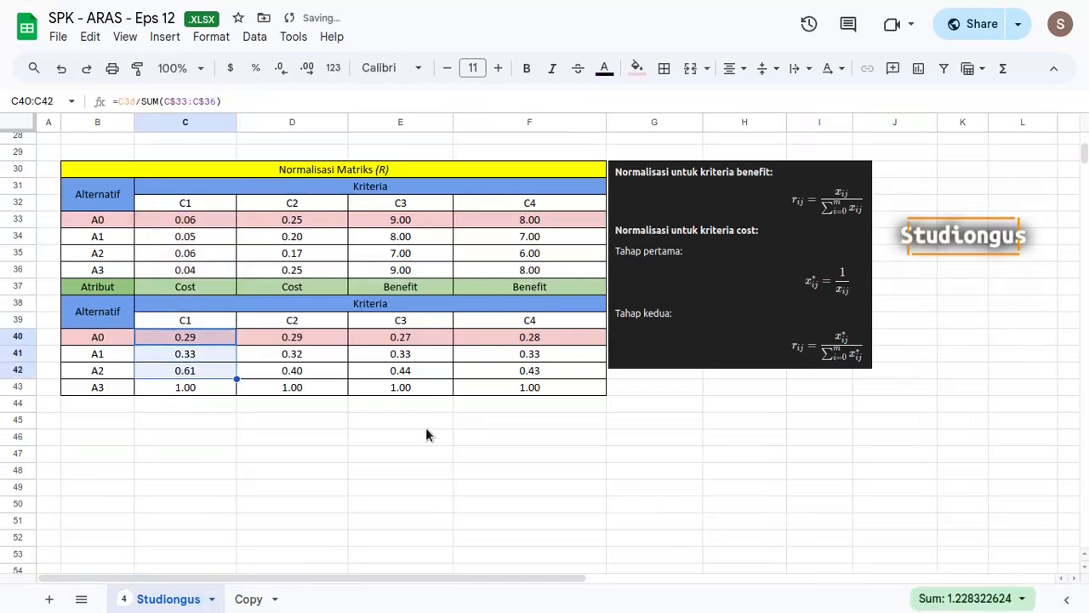
key("ctrl+d")
key("shift+Right")
key("shift+Right")
key("shift+Right")
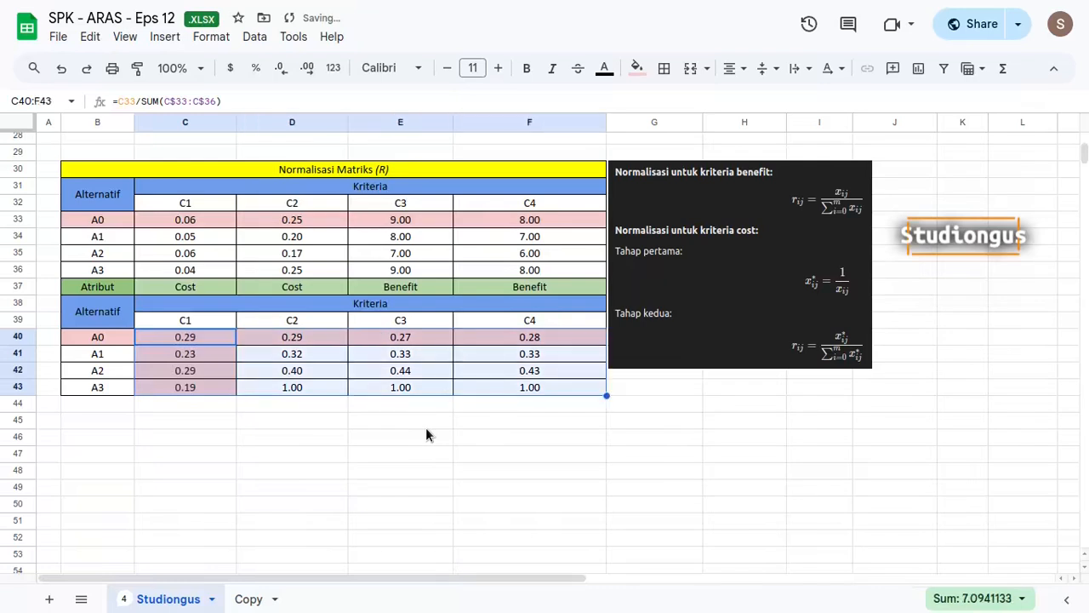
key("ctrl+r")
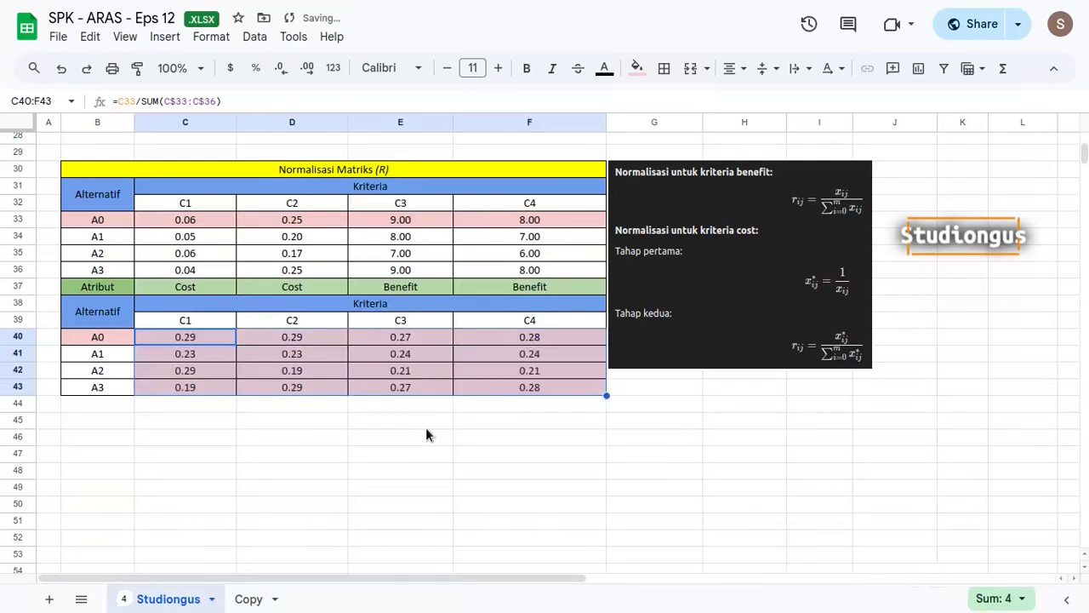
Remove the pink fill colour from the A1 to A3 normalised values in C41:F43.
left_click(183, 354)
left_click(509, 383, "shift")
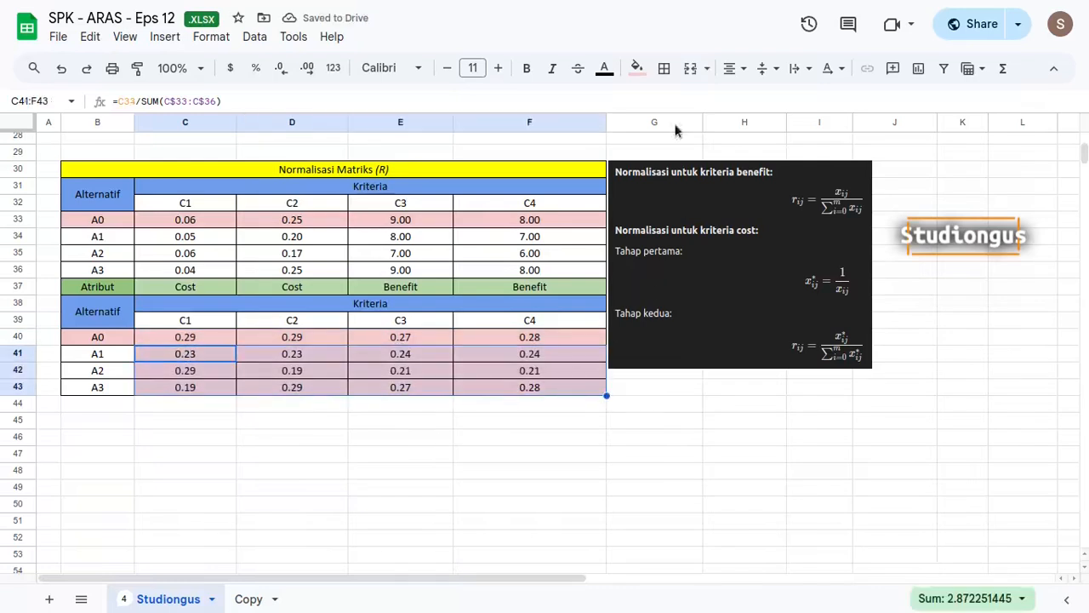
left_click(644, 70)
left_click(651, 101)
left_click(500, 437)
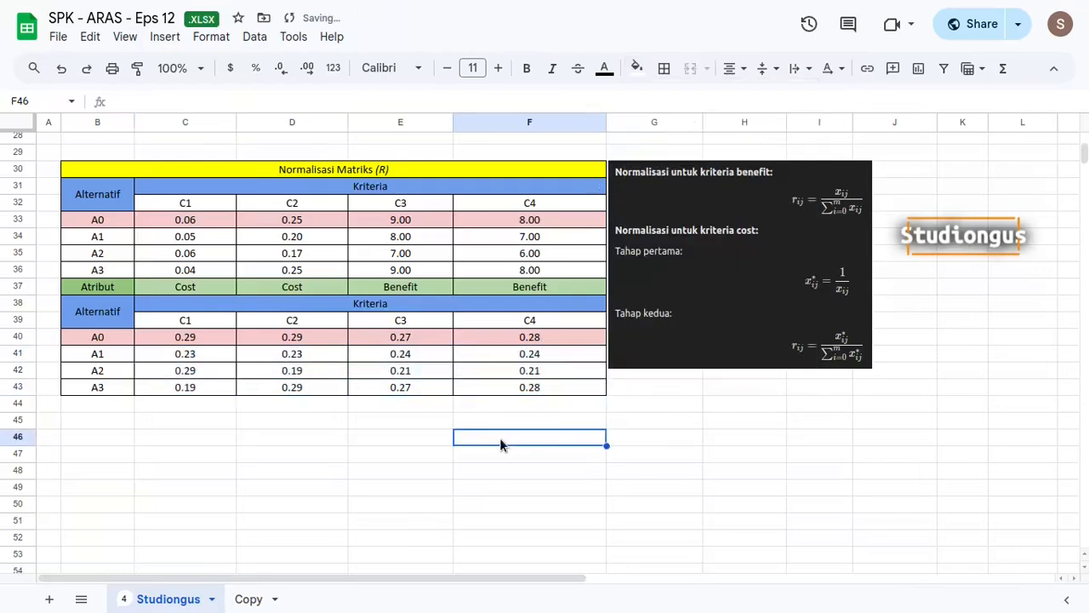
Check the K values in D72:D74 and the weighted normalisation formulas in C61 and E62.
scroll(499, 437, "down", 5)
scroll(499, 438, "down", 5)
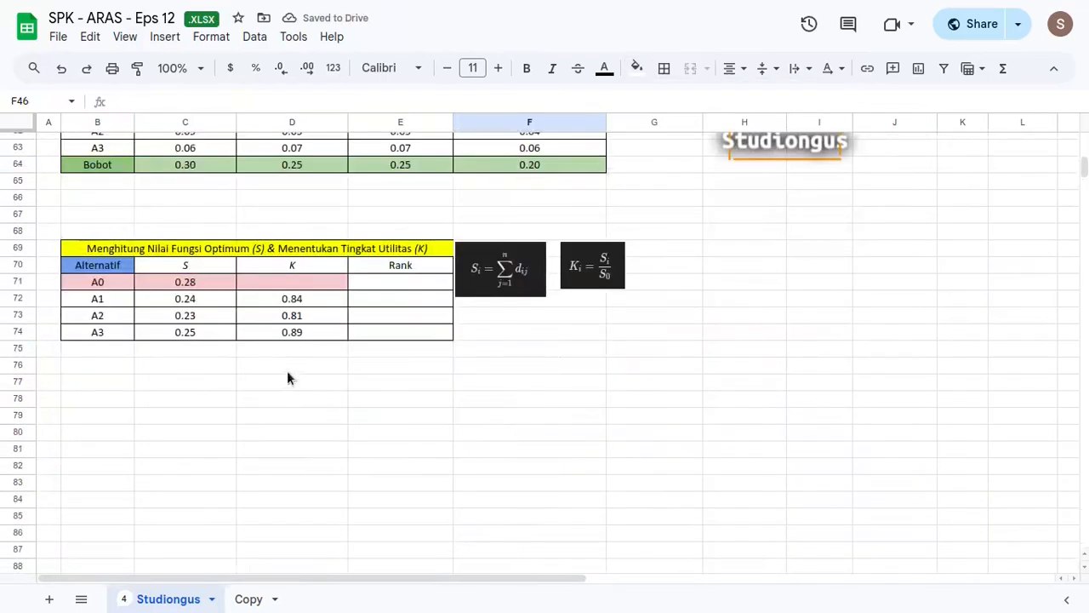
left_click_drag(313, 299, 311, 330)
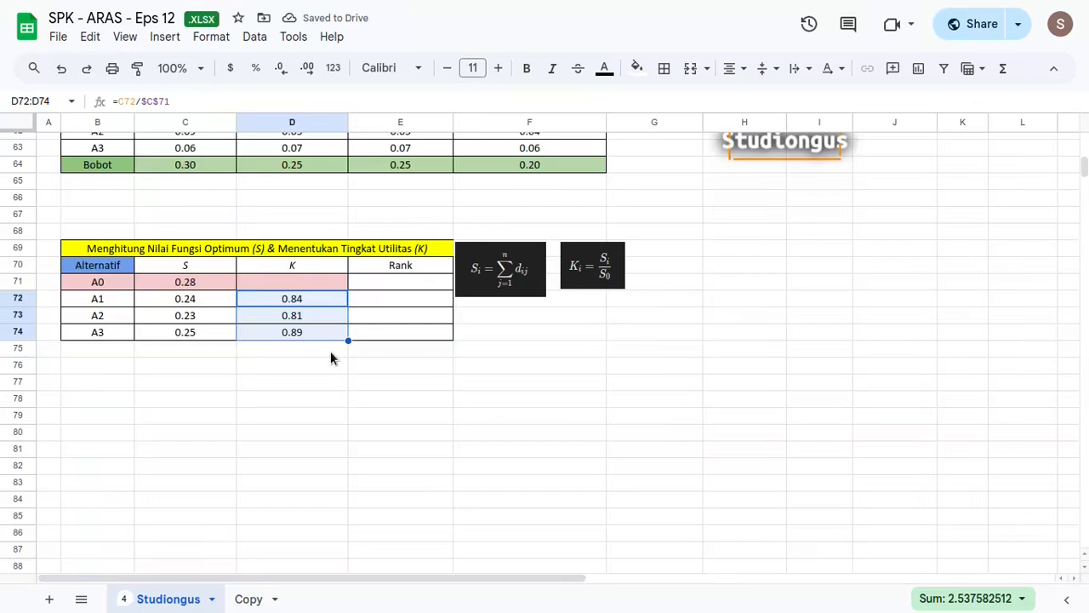
scroll(331, 459, "up", 3)
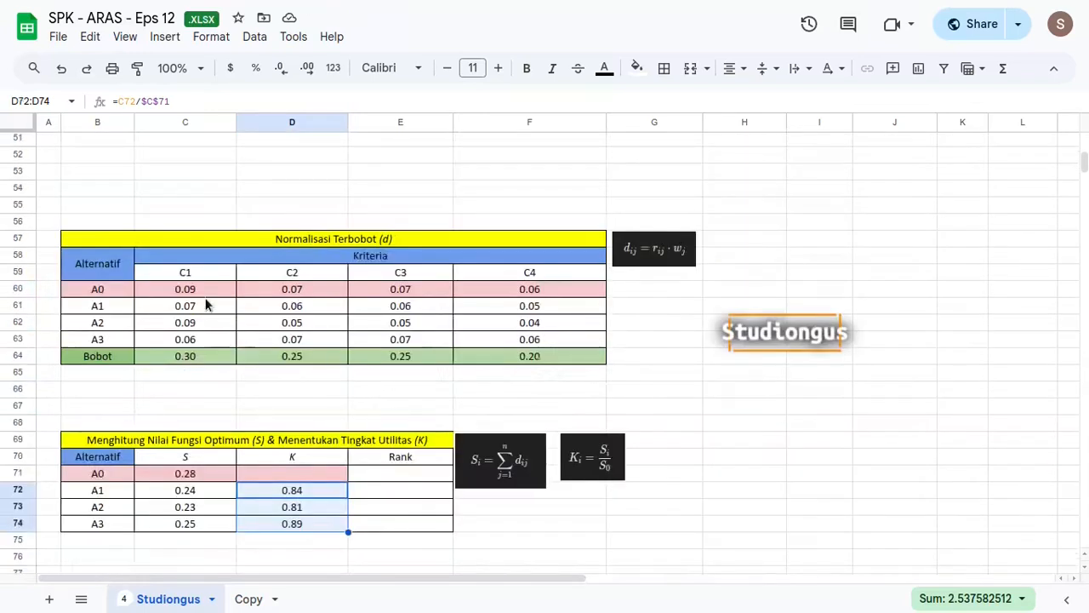
left_click(210, 306)
double_click(226, 305)
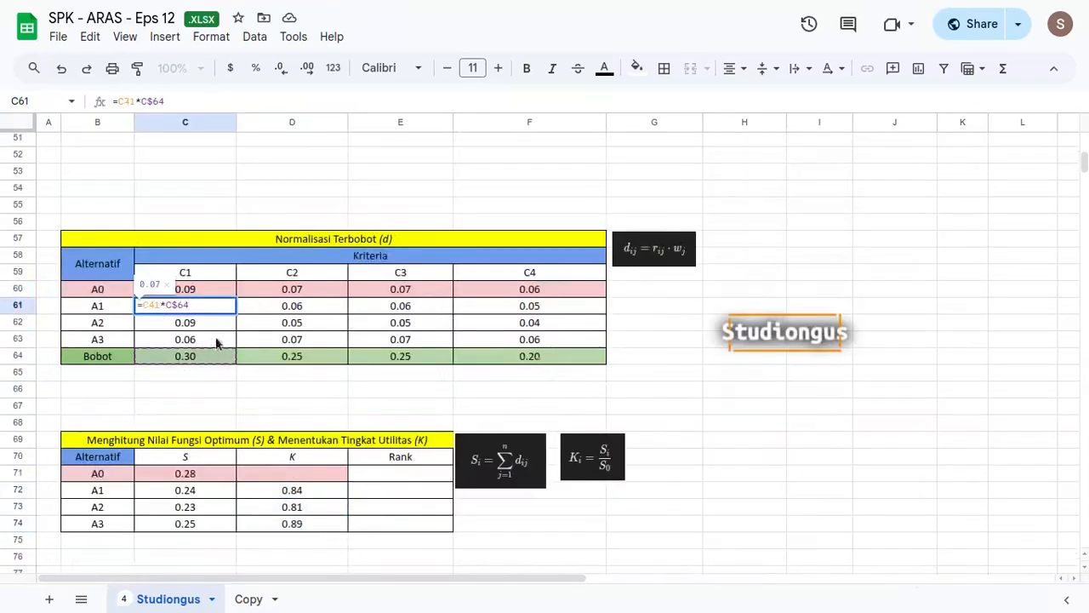
key("Escape")
left_click(396, 324)
double_click(397, 323)
key("Escape")
scroll(388, 356, "down", 6)
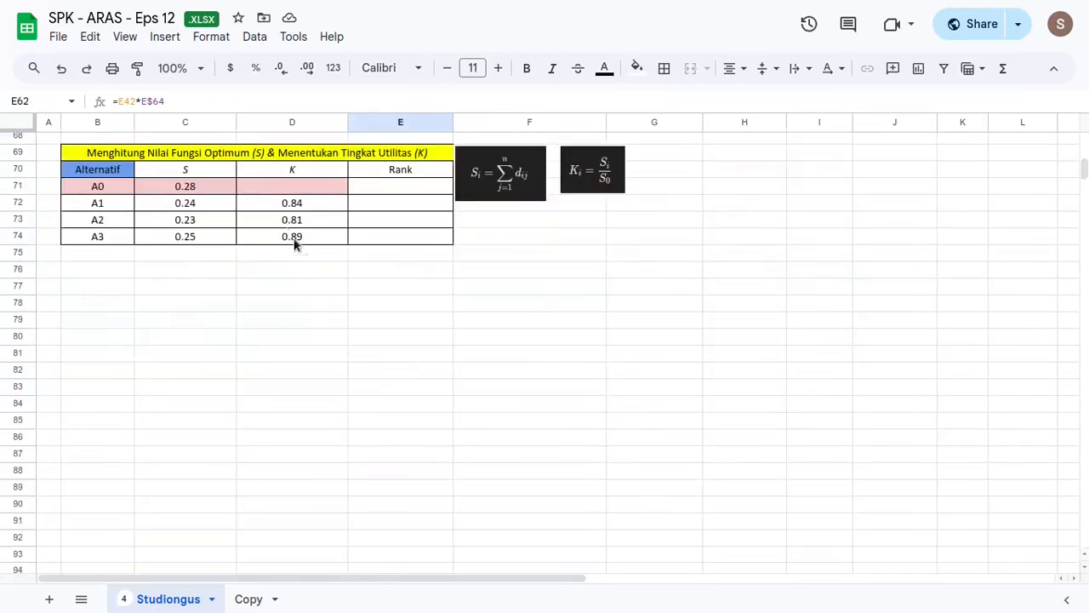
left_click_drag(295, 207, 300, 237)
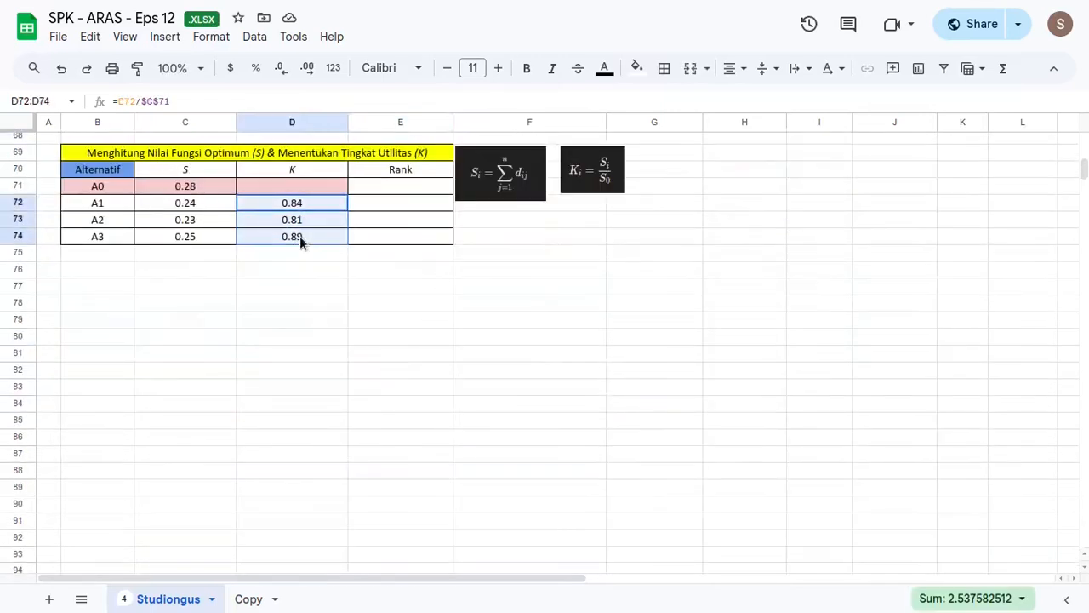
left_click(296, 168)
left_click_drag(295, 209, 297, 235)
left_click(411, 185)
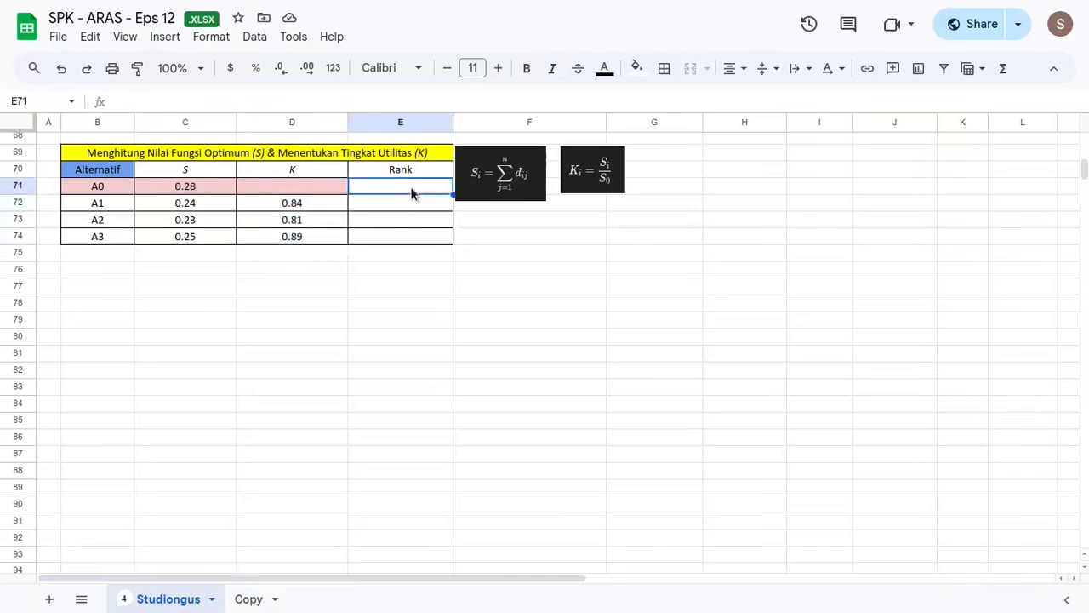
type("=")
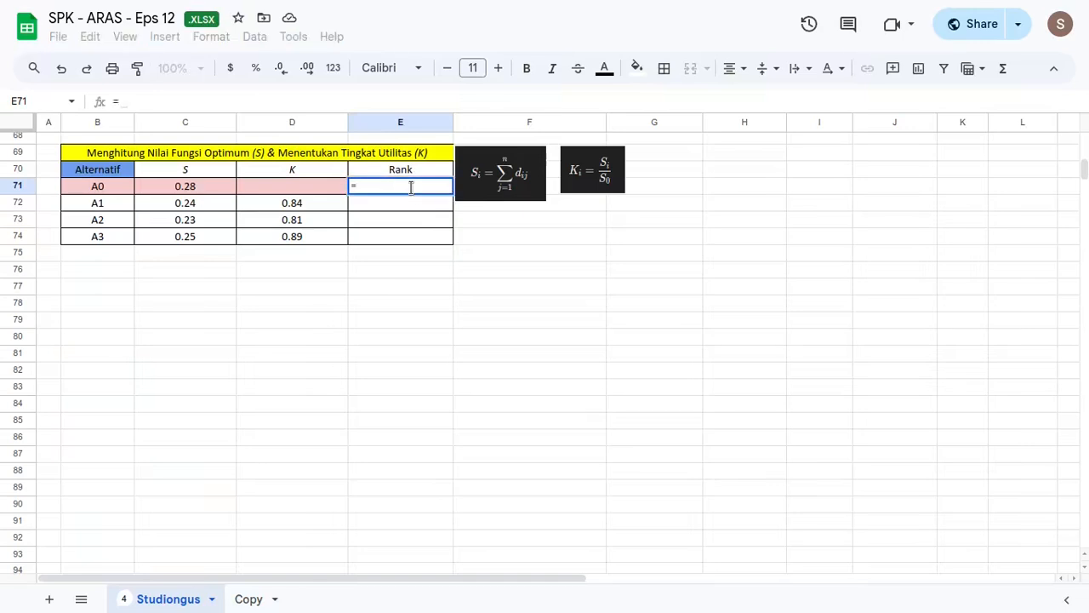
type("rank")
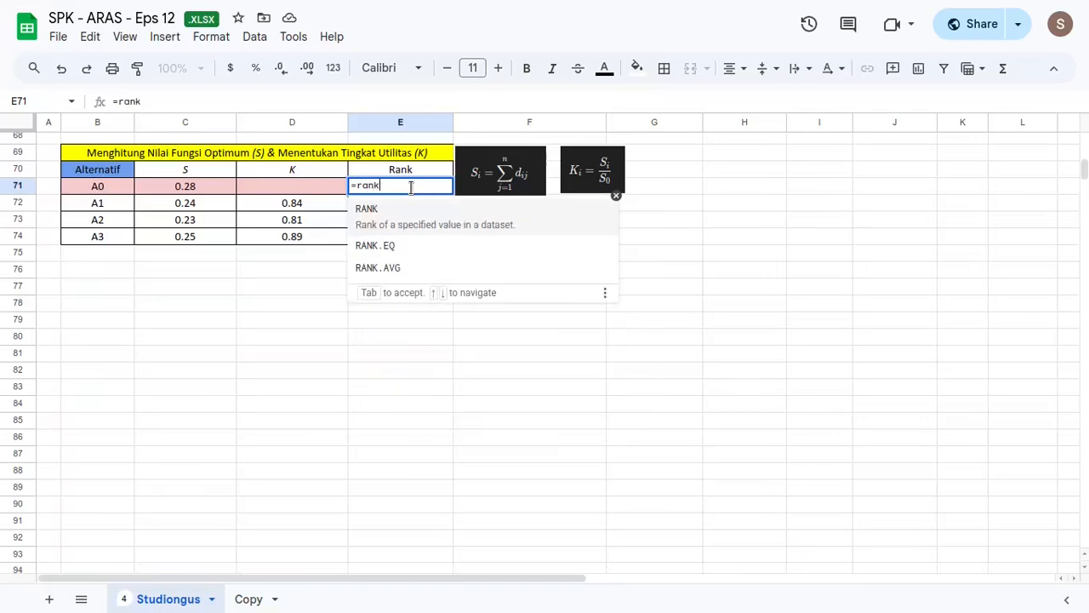
key("Tab")
key("Left")
key("Down")
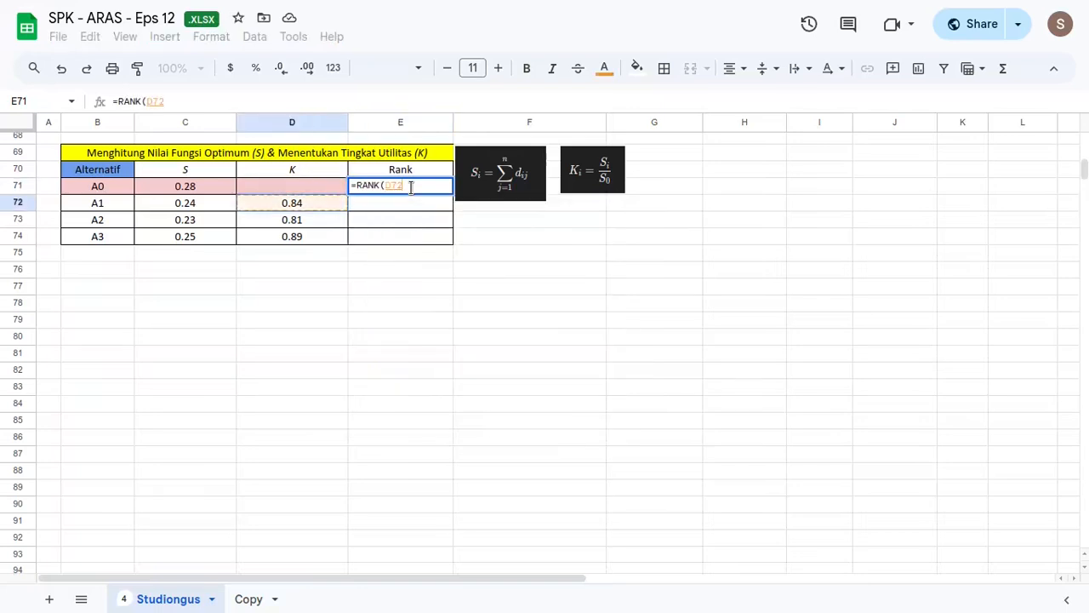
key("Escape")
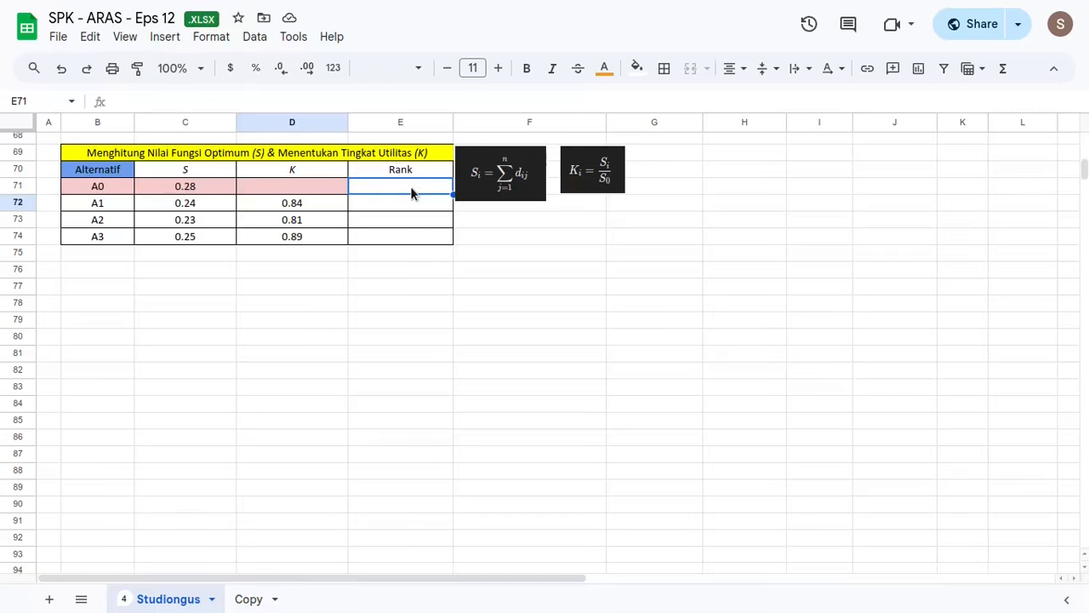
Enter =RANK(D72,$D$72:$D$74,0) in E72 to rank the K value of A1 in descending order.
key("Down")
type("=rank")
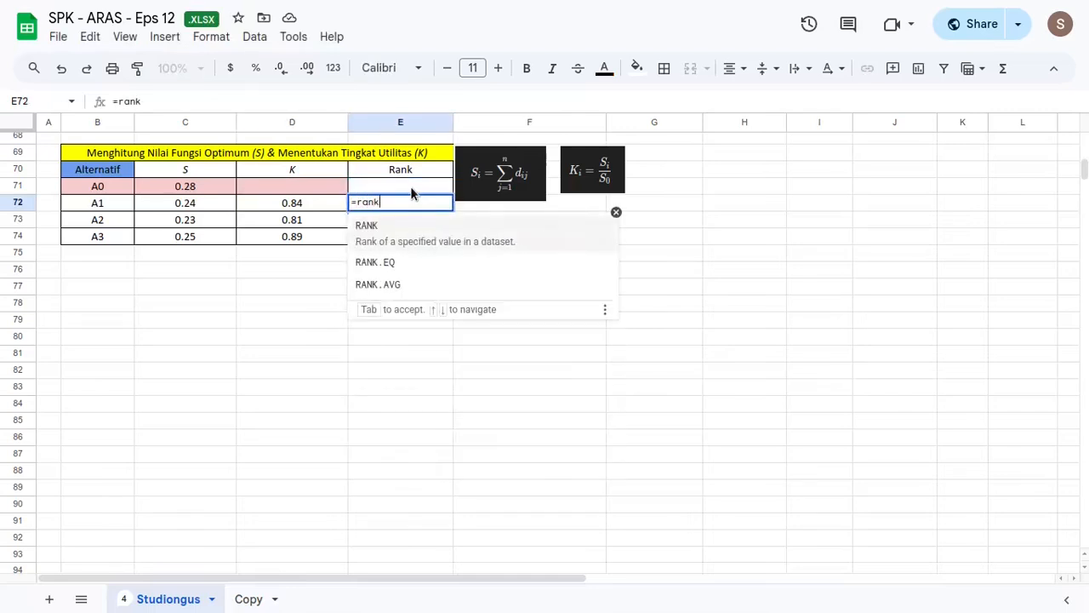
key("Tab")
key("Left")
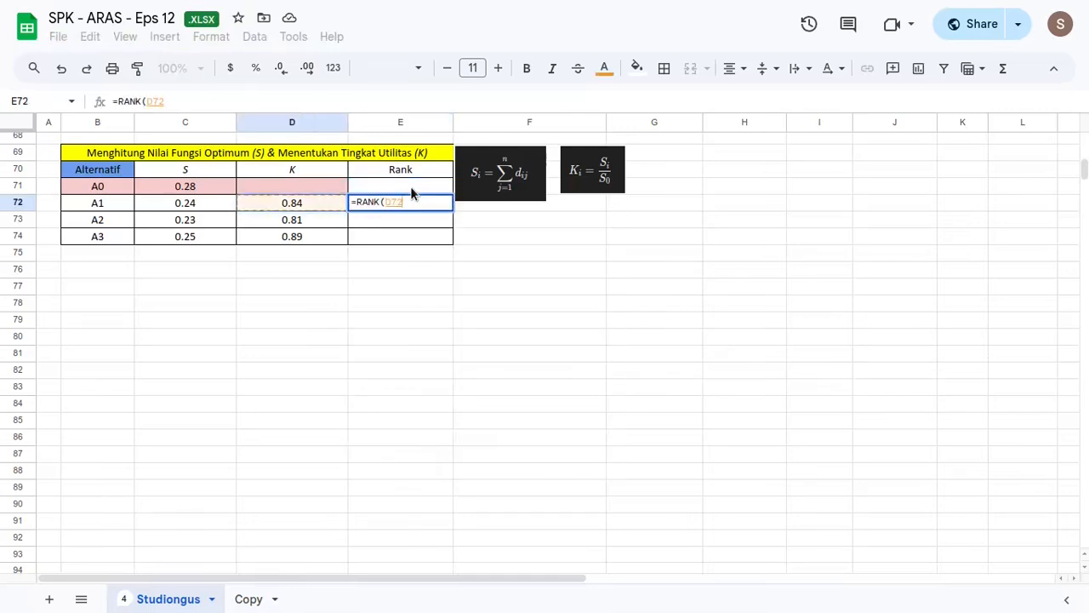
type(",")
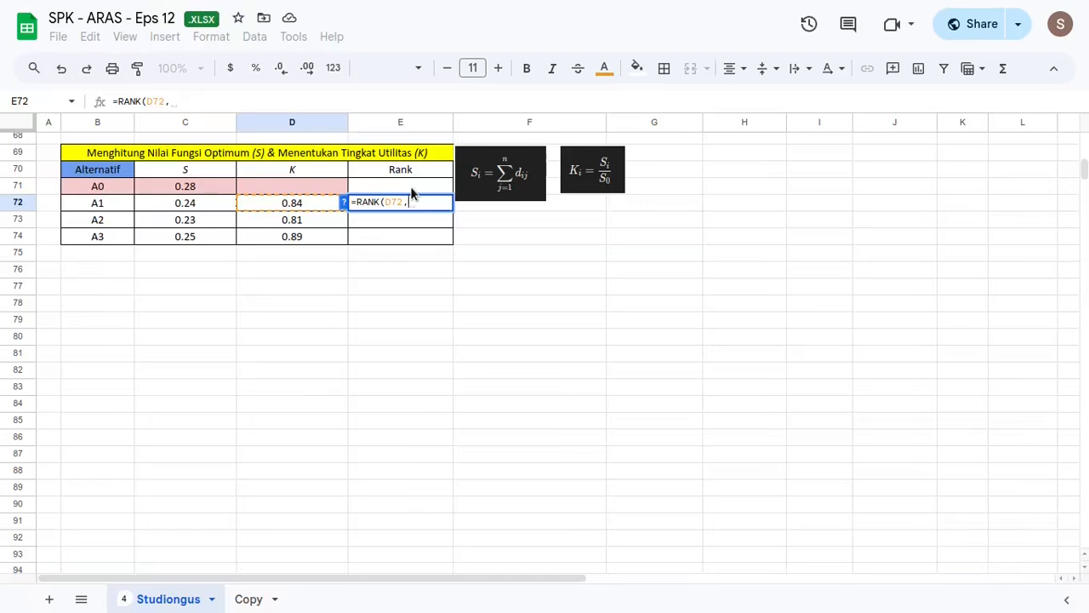
key("Left")
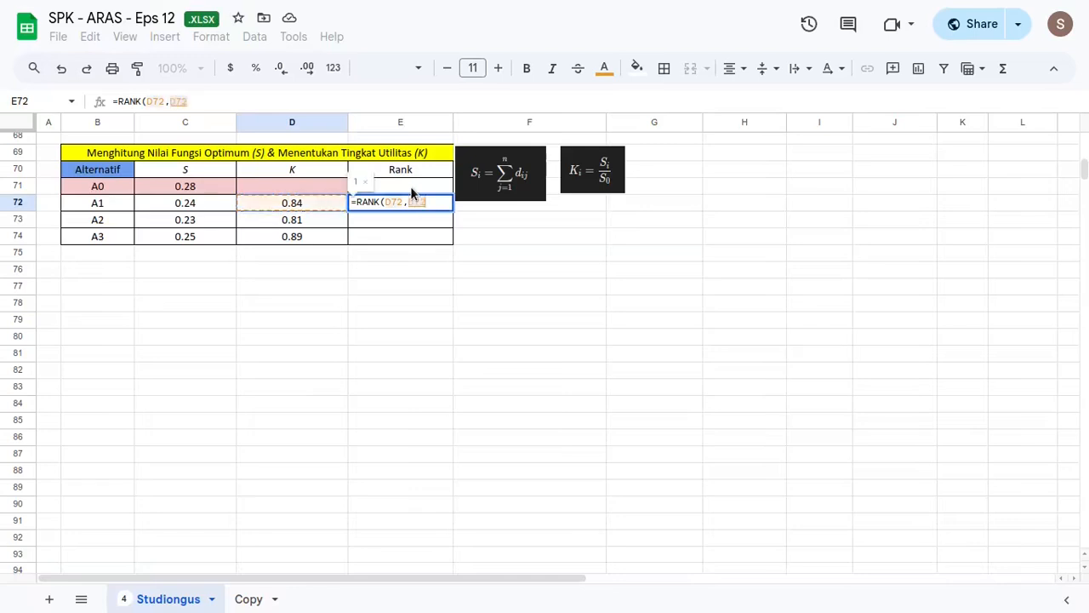
key("shift+Down")
key("shift+Down")
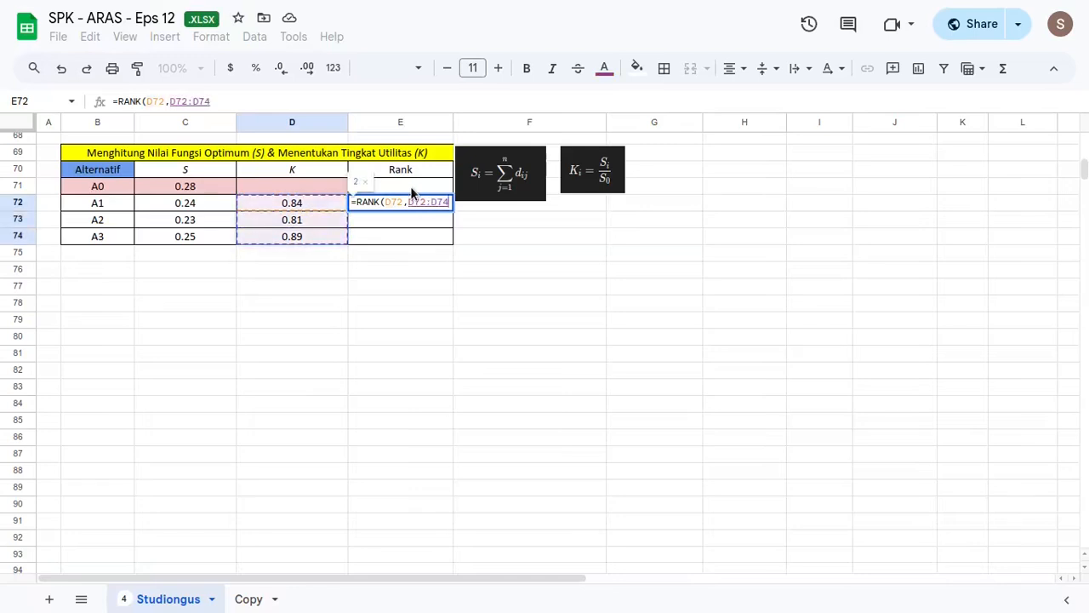
key("F4")
type(",")
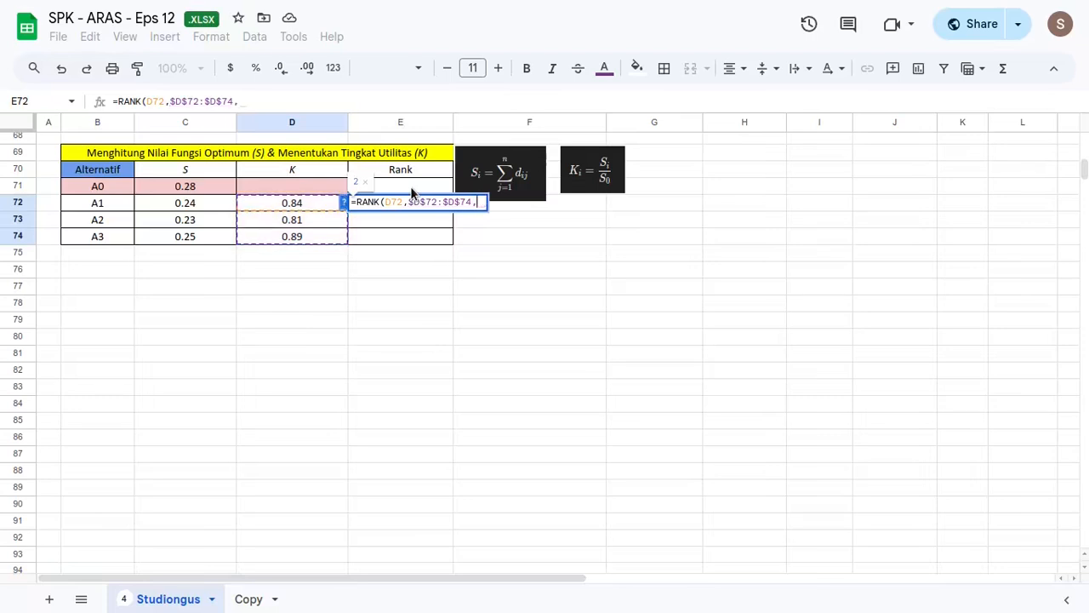
key("BackSpace")
type("0")
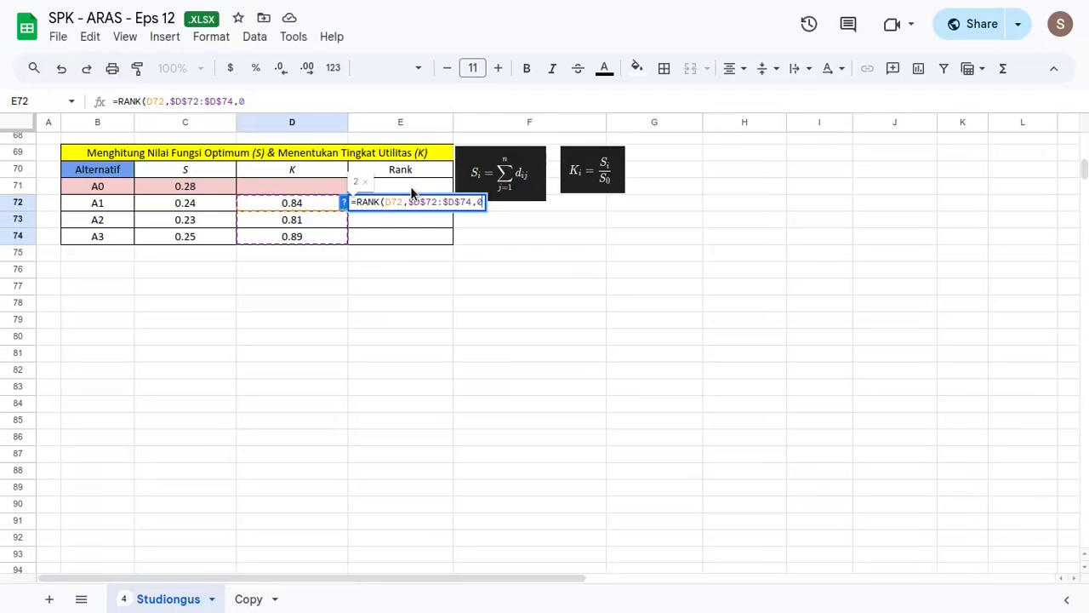
key("Return")
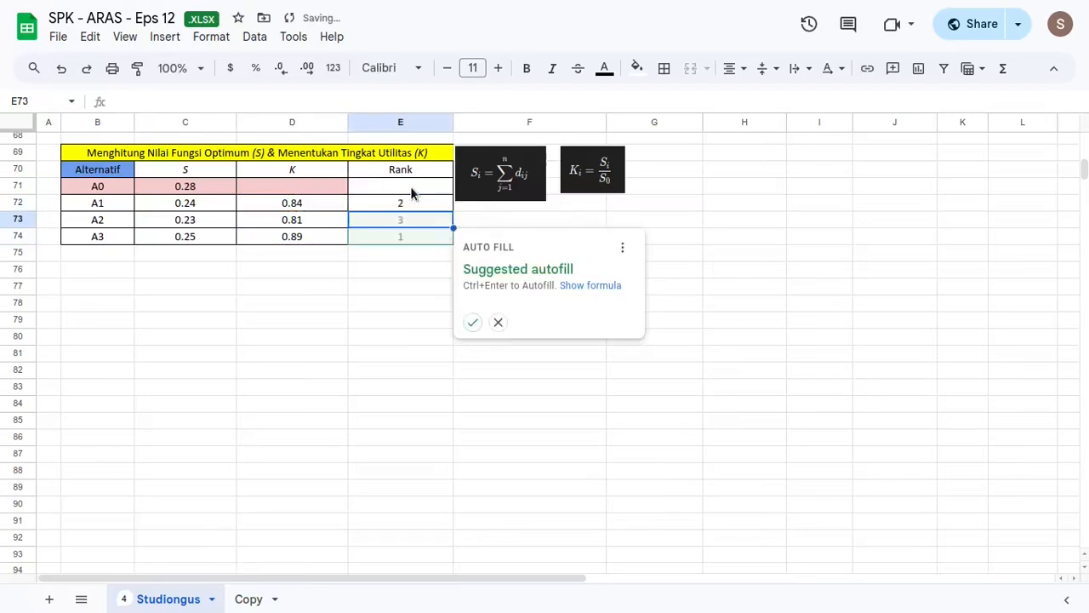
Fill the E72 rank formula down to E74 for A2 and A3.
key("Up")
key("shift+Down")
key("shift+Down")
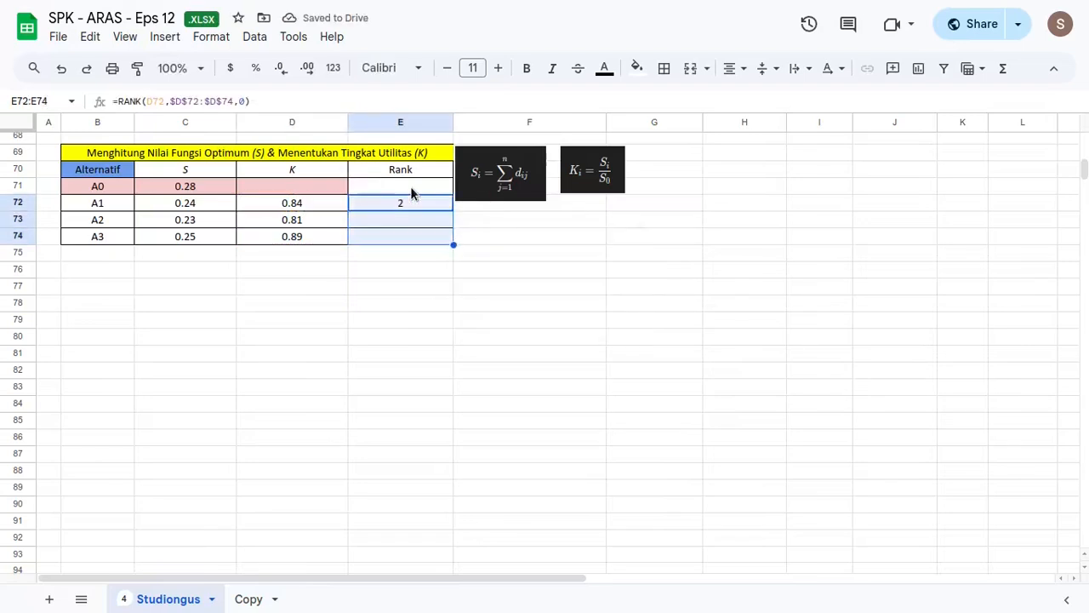
key("ctrl+d")
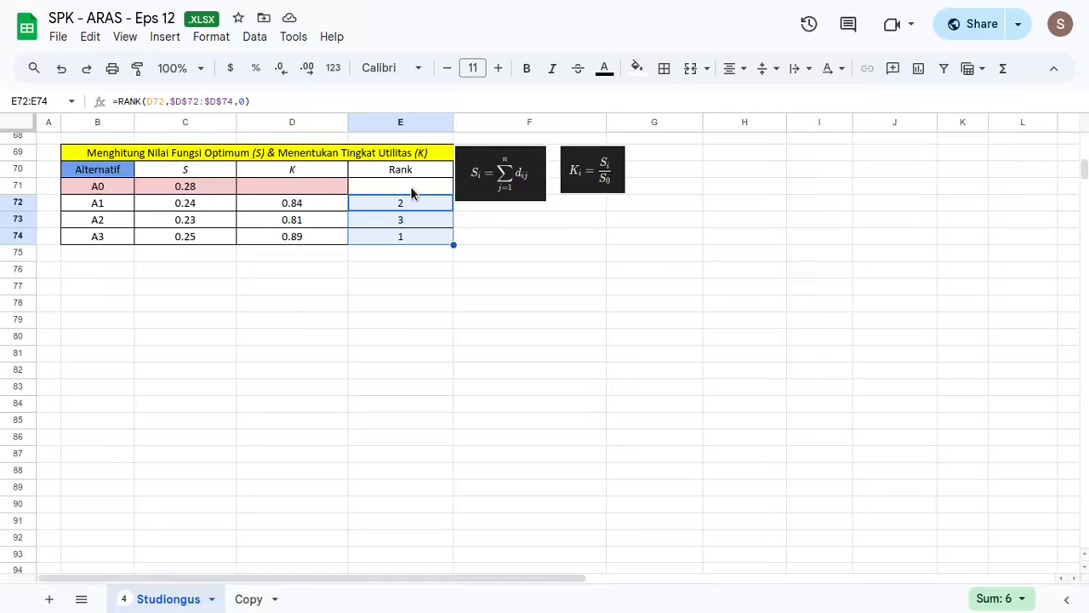
left_click(400, 286)
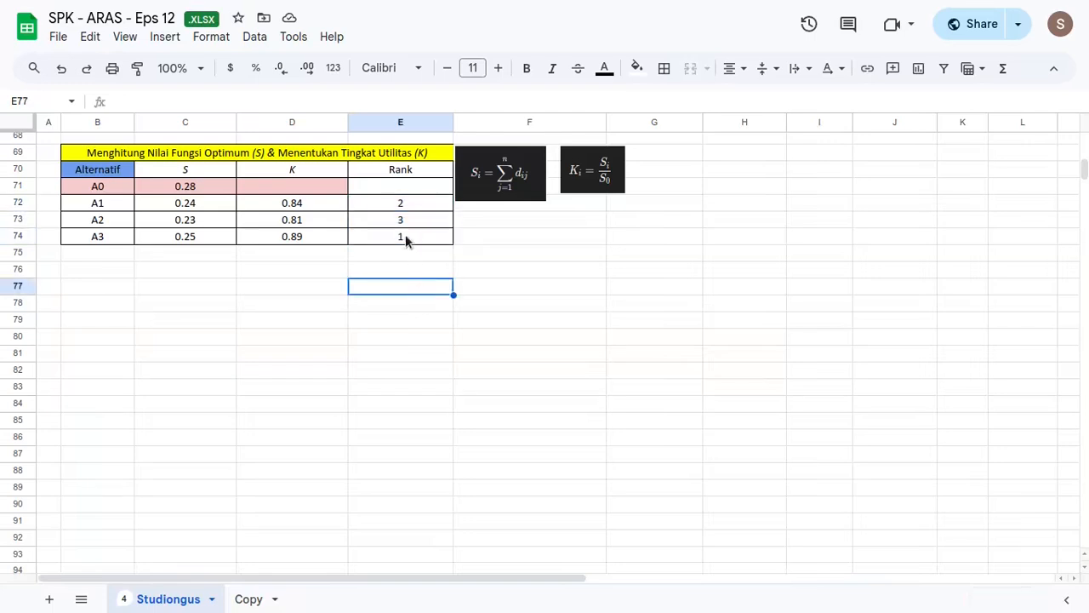
Highlight the rank of A3 in E74 with a yellow fill colour.
left_click(405, 236)
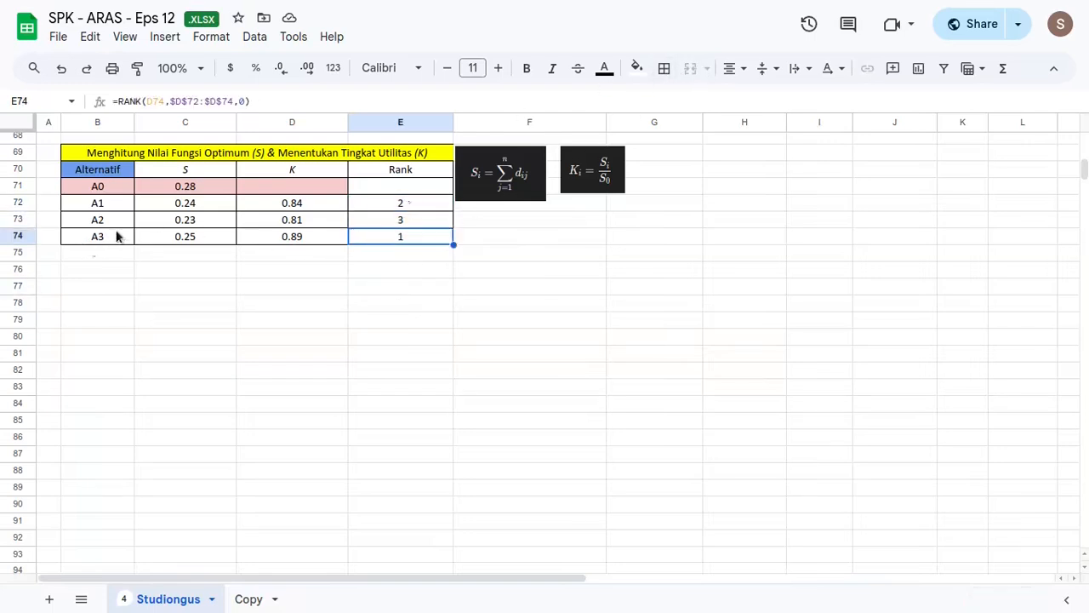
left_click(638, 68)
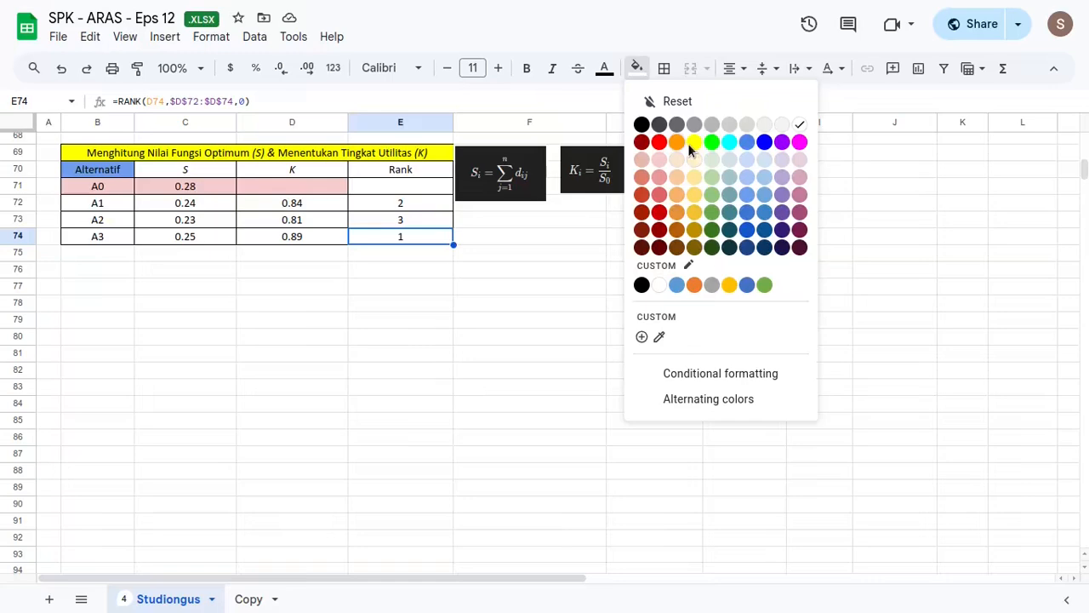
left_click(696, 144)
left_click(447, 371)
scroll(591, 322, "up", 15)
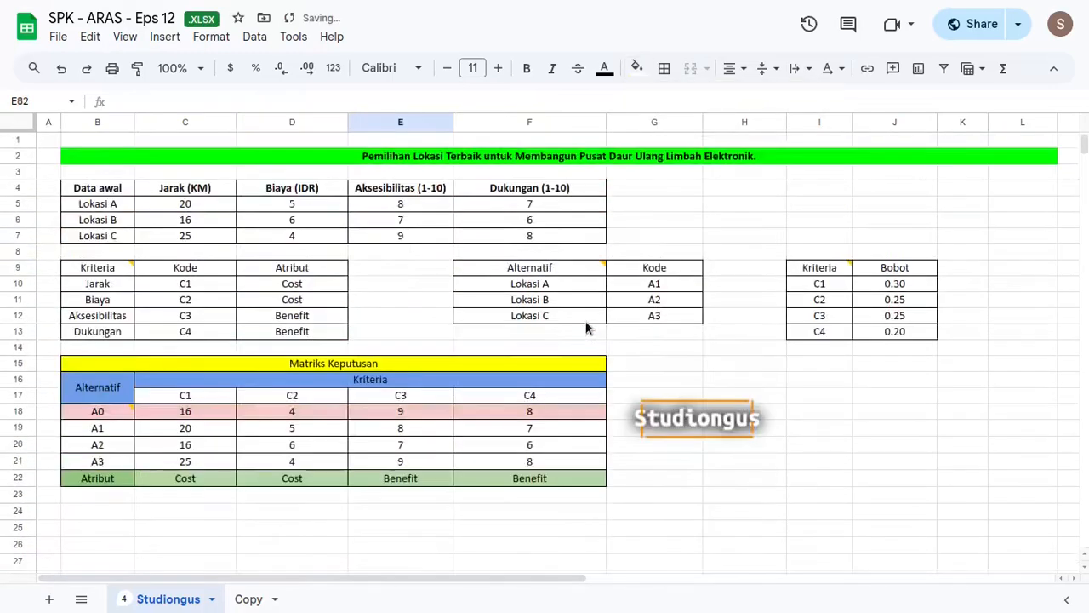
Review the Lokasi C entry in B7, the normalisation formulas in C43 and C41, and the weighted normalisation formula in F63.
left_click(109, 240)
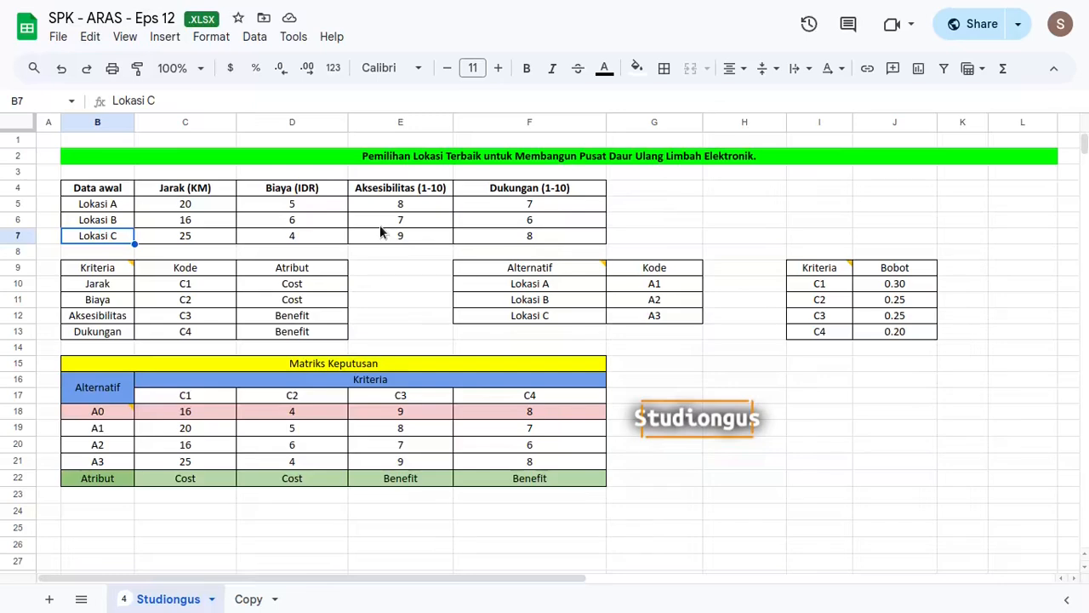
scroll(256, 454, "down", 10)
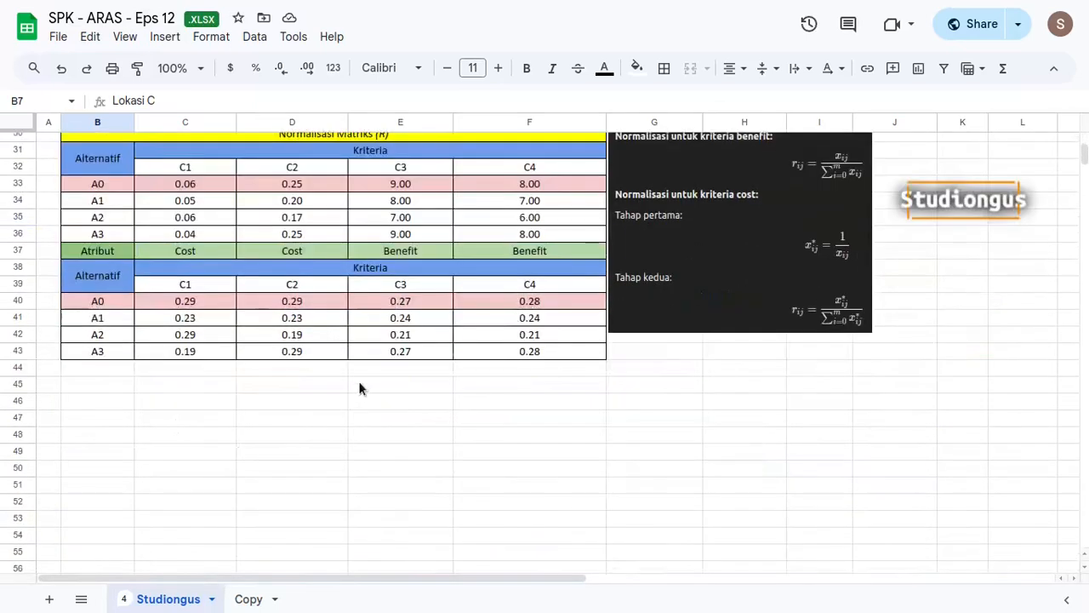
double_click(208, 358)
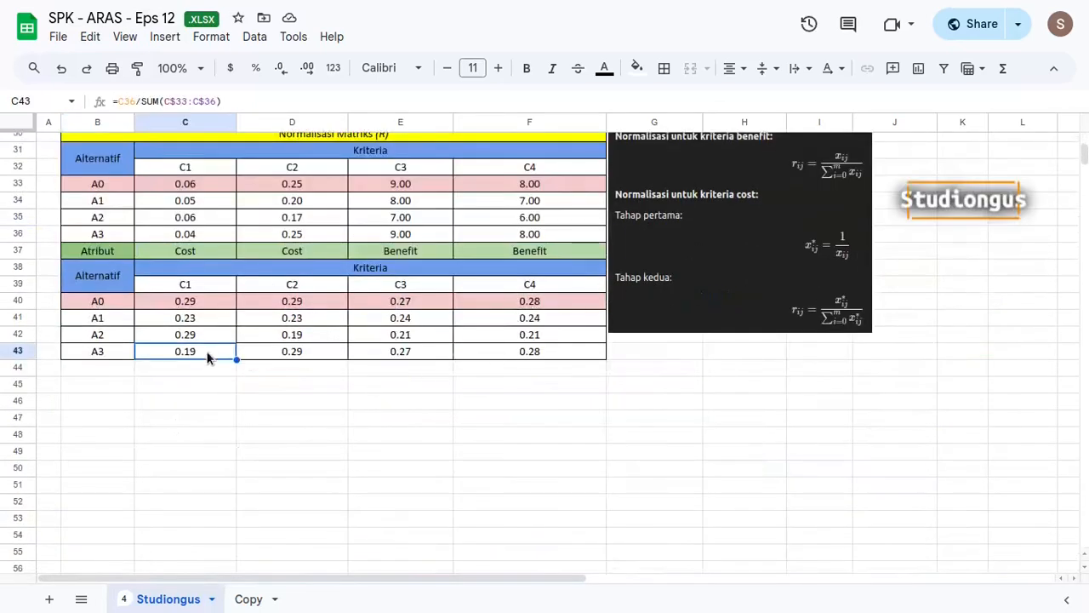
key("Escape")
double_click(224, 320)
key("Escape")
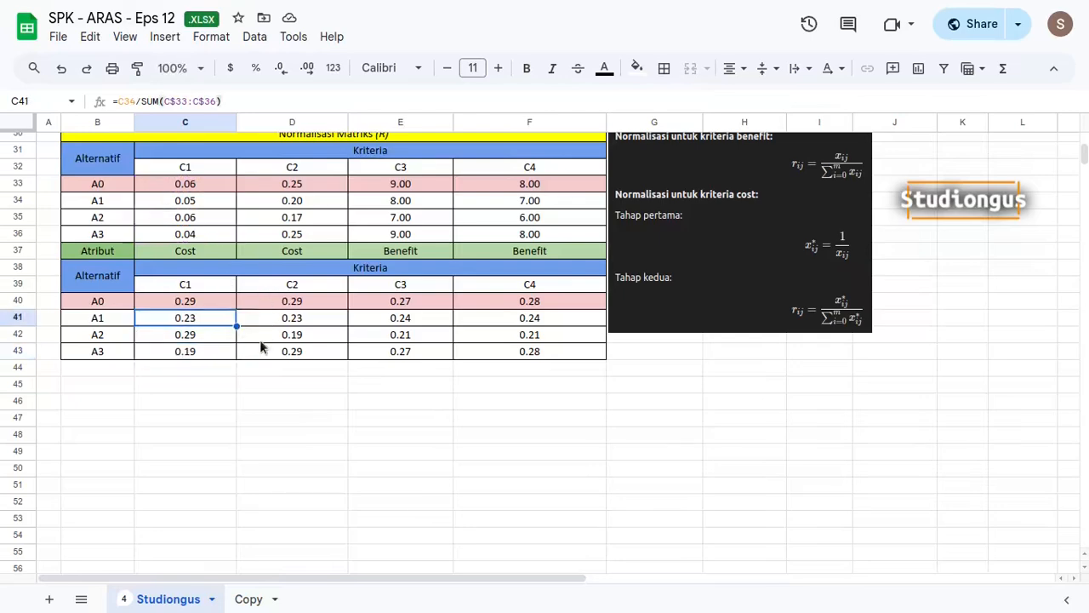
scroll(259, 339, "down", 12)
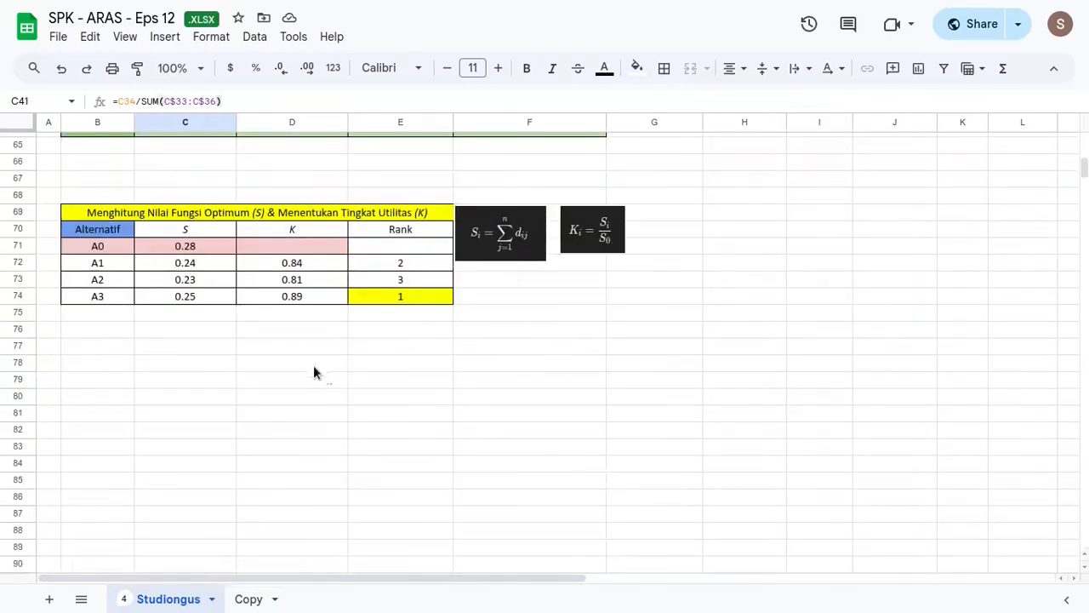
scroll(314, 372, "up", 6)
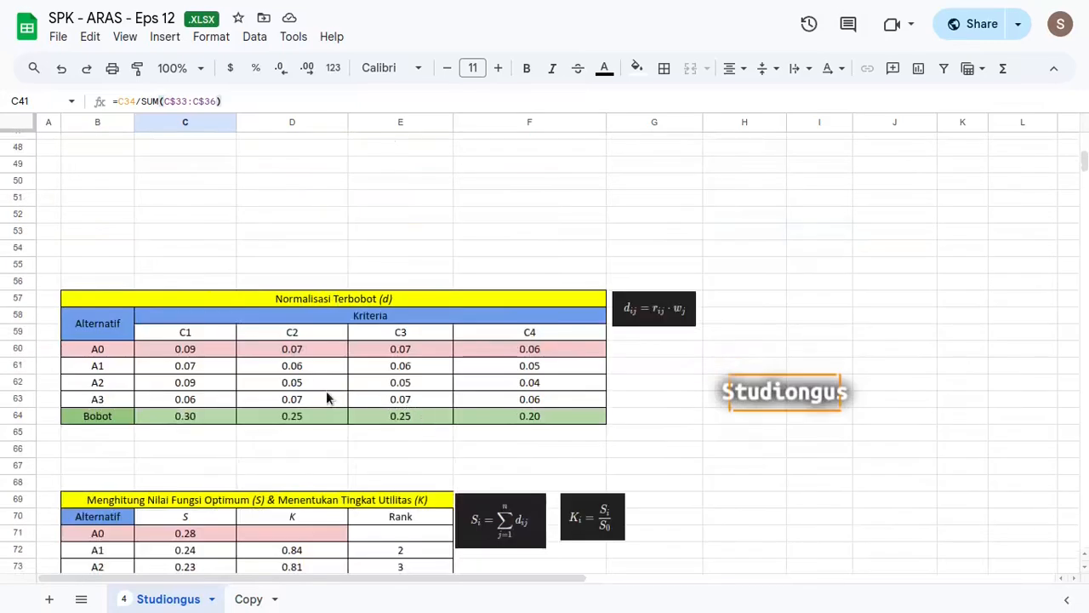
double_click(514, 398)
key("Escape")
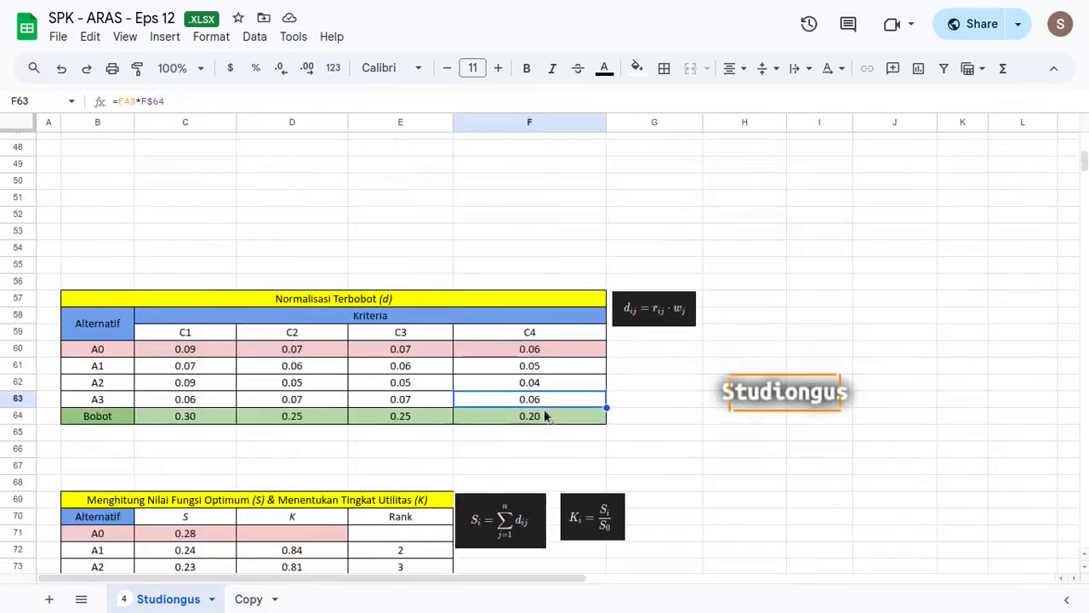
scroll(548, 414, "up", 16)
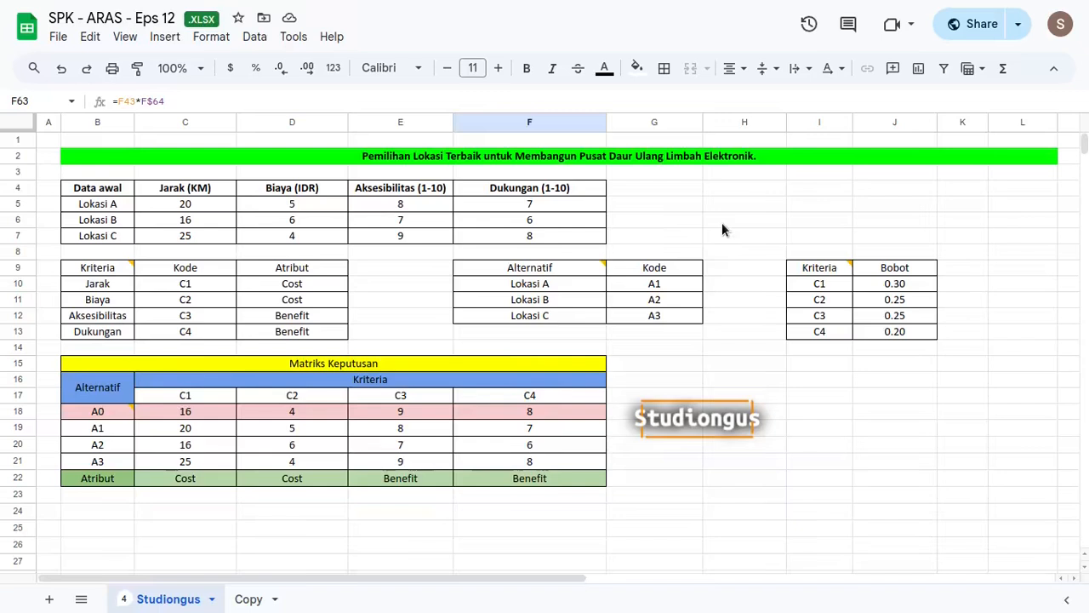
left_click(749, 156)
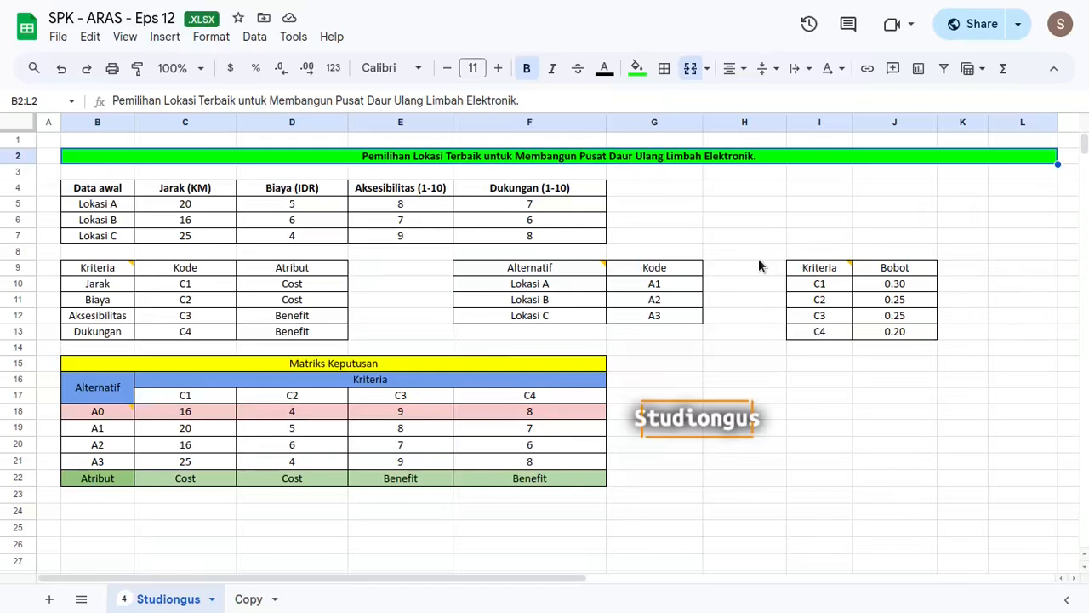
key("alt+Tab")
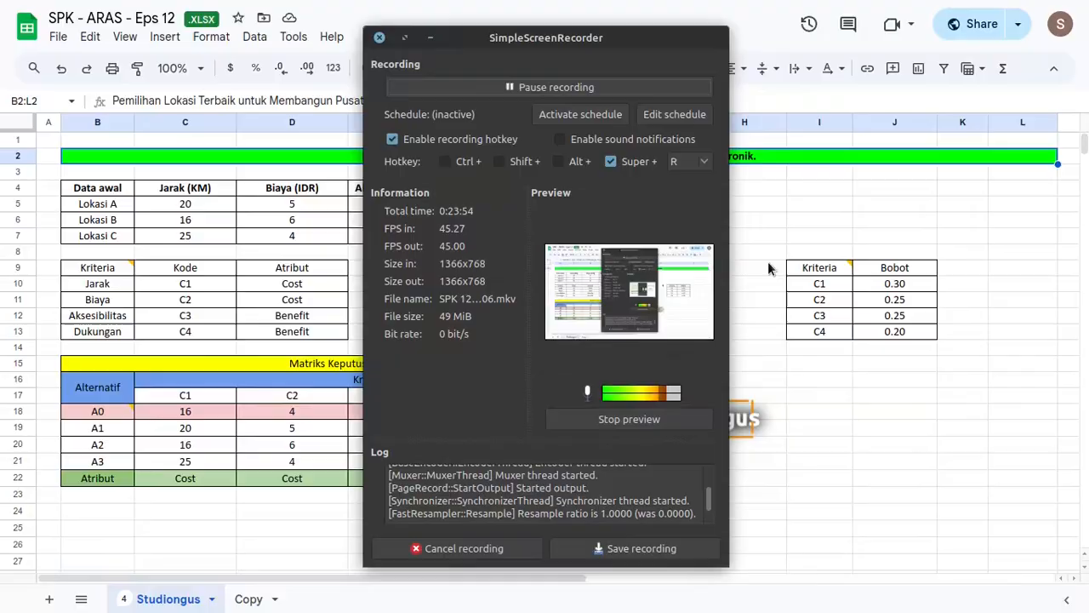